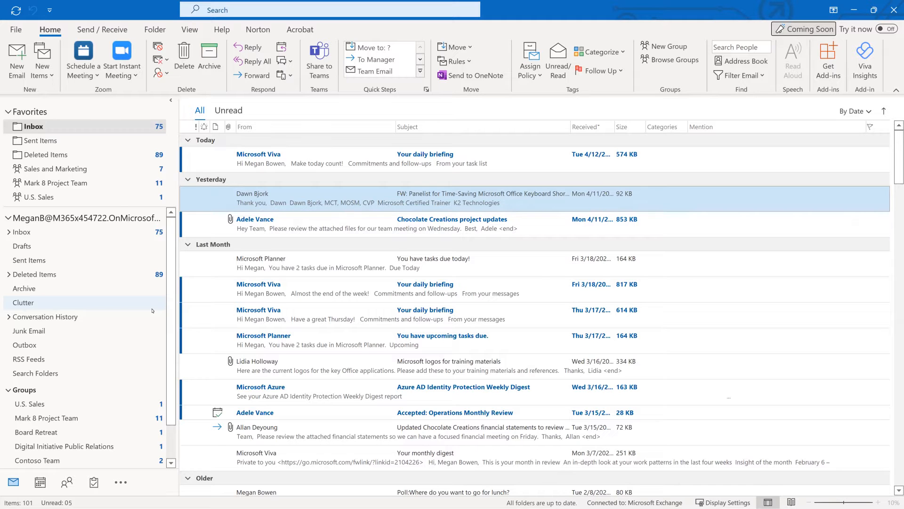
View the Calendar, People, Tasks, Notes and Folders areas one after another, and return to Mail
{"action": "key", "text": "ctrl+2"}
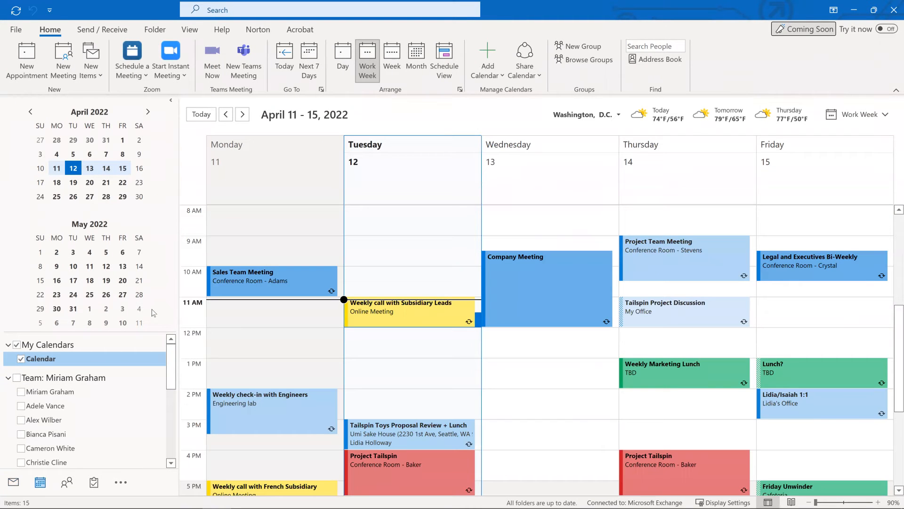
{"action": "key", "text": "ctrl+3"}
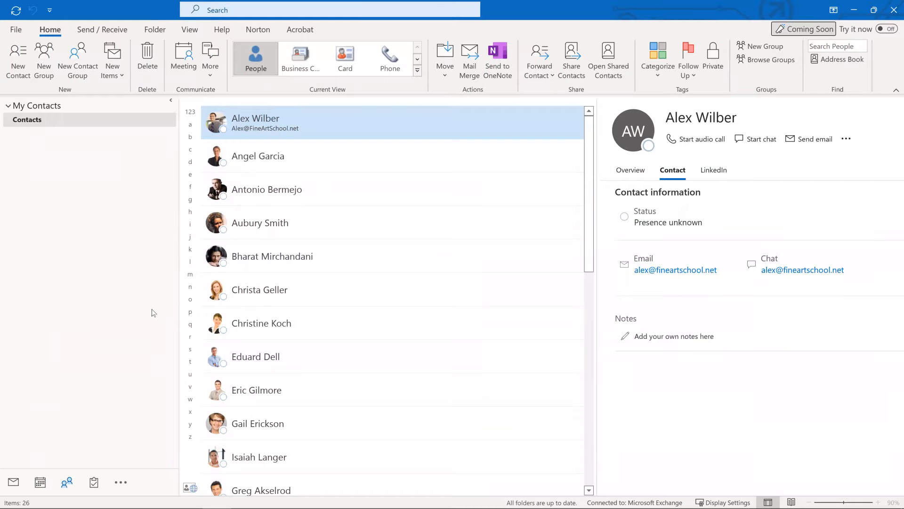
{"action": "key", "text": "ctrl+4"}
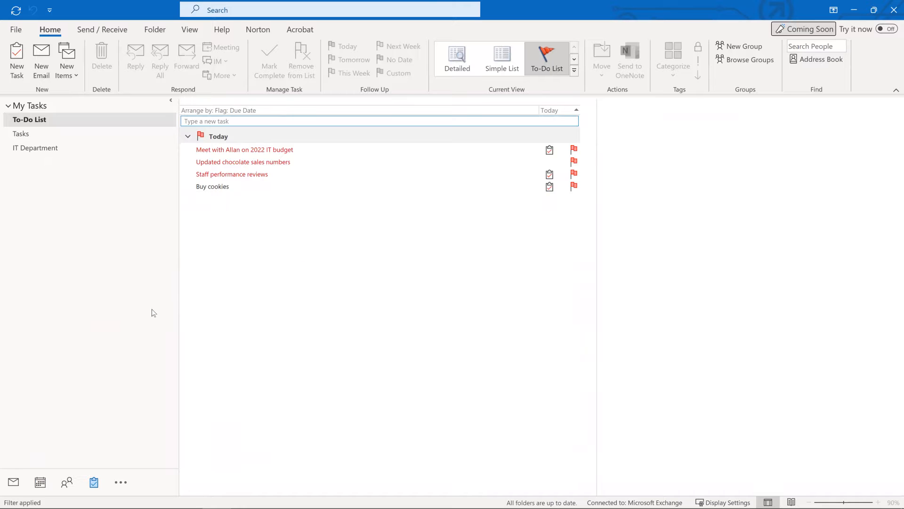
{"action": "key", "text": "ctrl+5"}
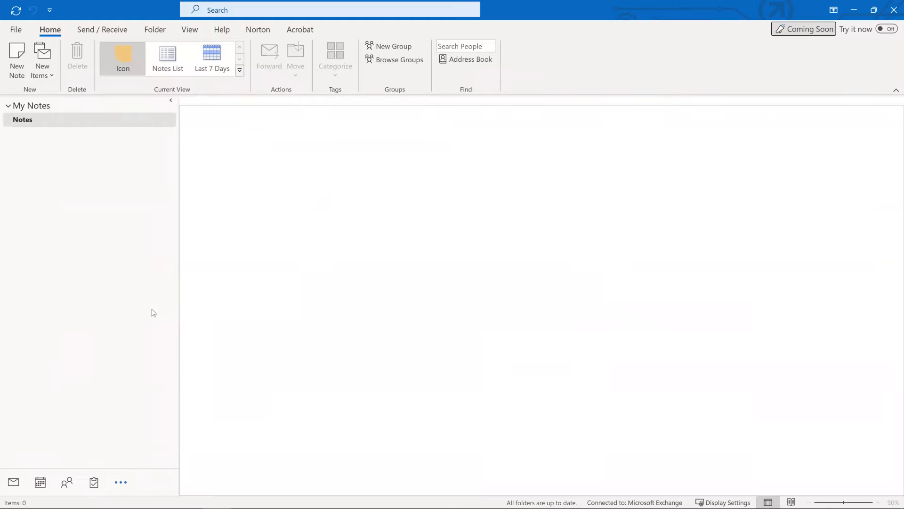
{"action": "key", "text": "ctrl+6"}
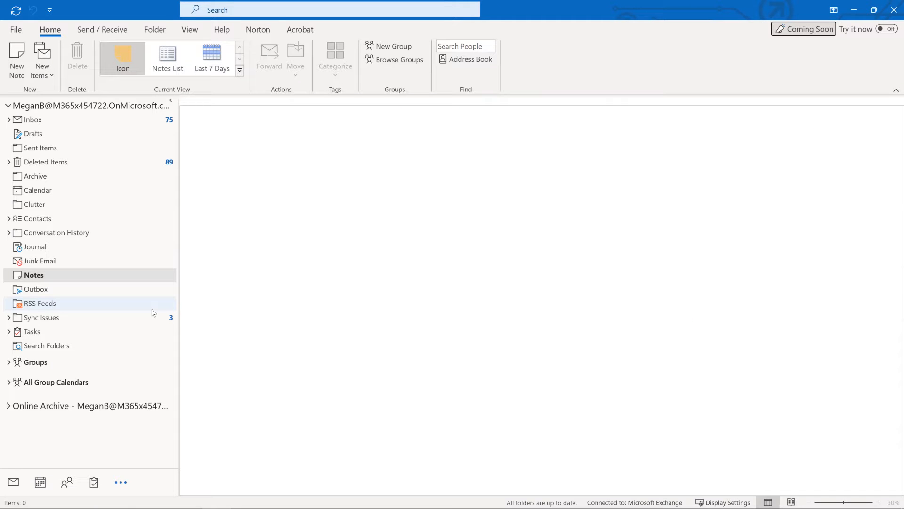
{"action": "key", "text": "ctrl+1"}
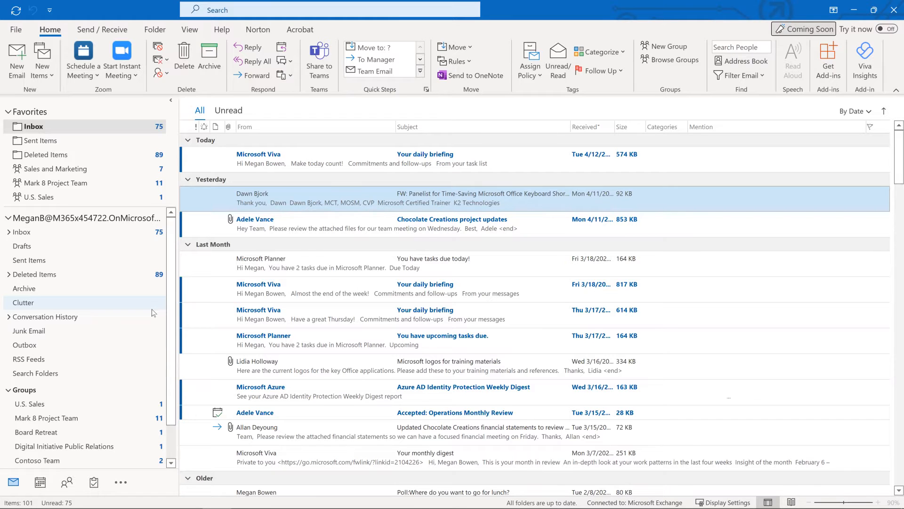
Add the Tasks list to the To-Do Bar beneath the calendar
{"action": "left_click", "coordinate": [189, 30]}
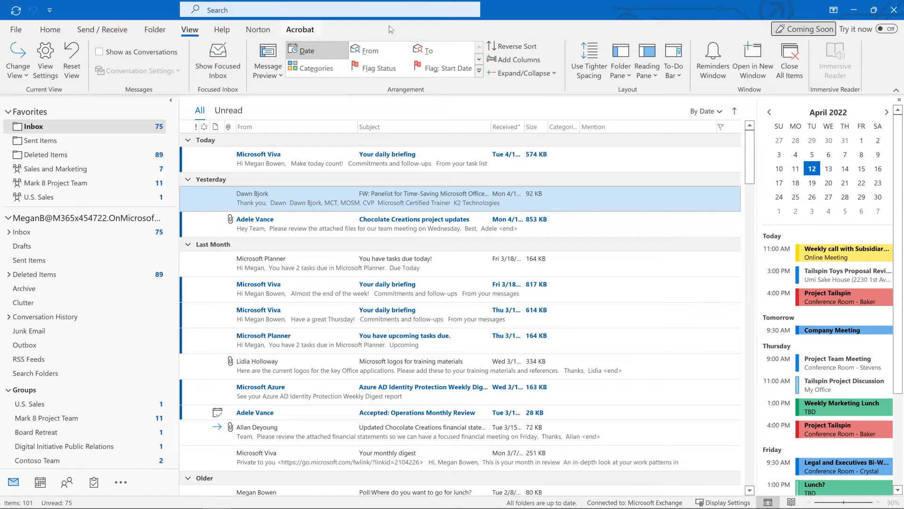
{"action": "left_click", "coordinate": [677, 80]}
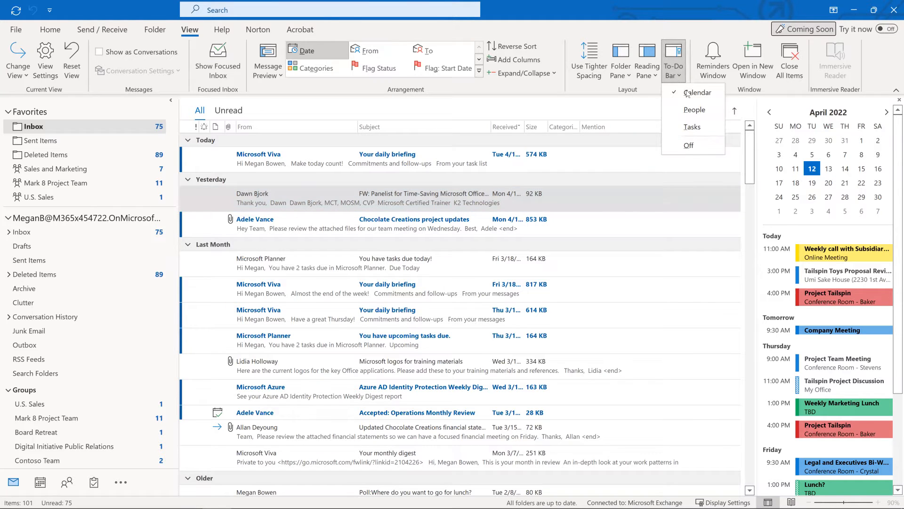
{"action": "left_click", "coordinate": [685, 130]}
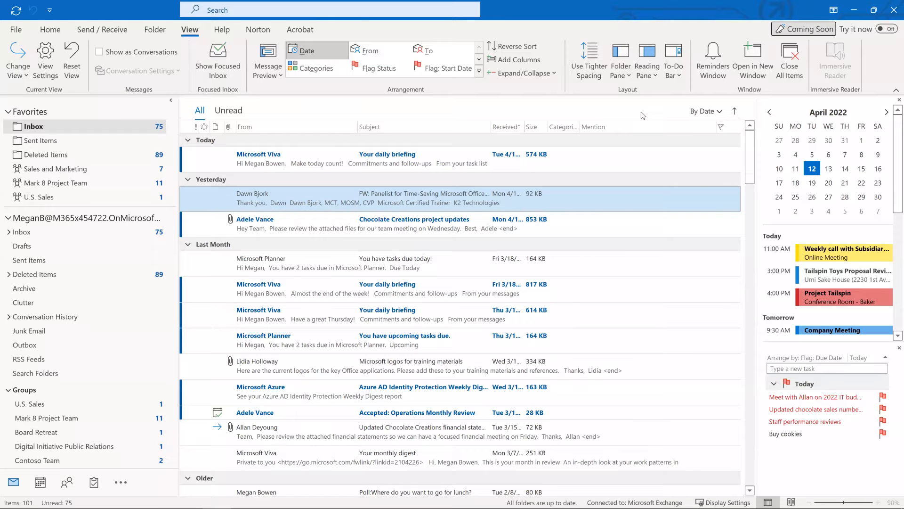
Search the current mailbox for "chocolate"
{"action": "key", "text": "ctrl+e"}
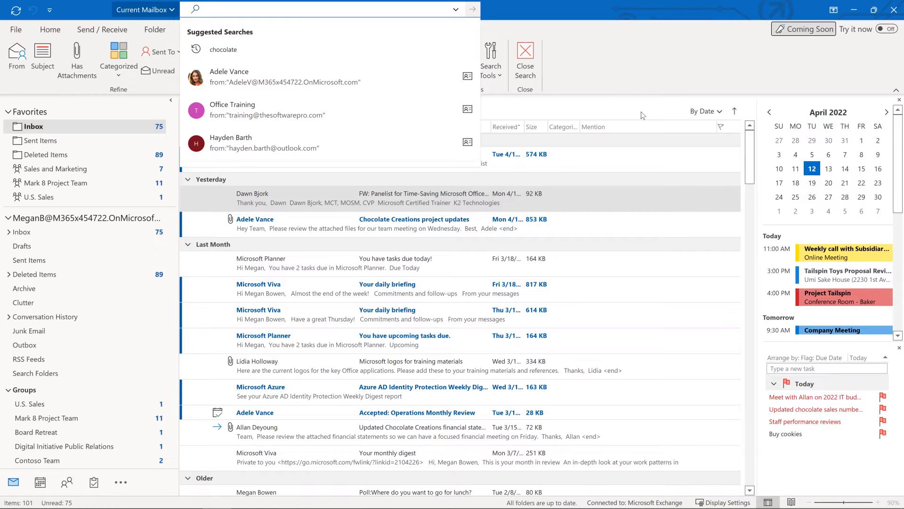
{"action": "type", "text": "cho"}
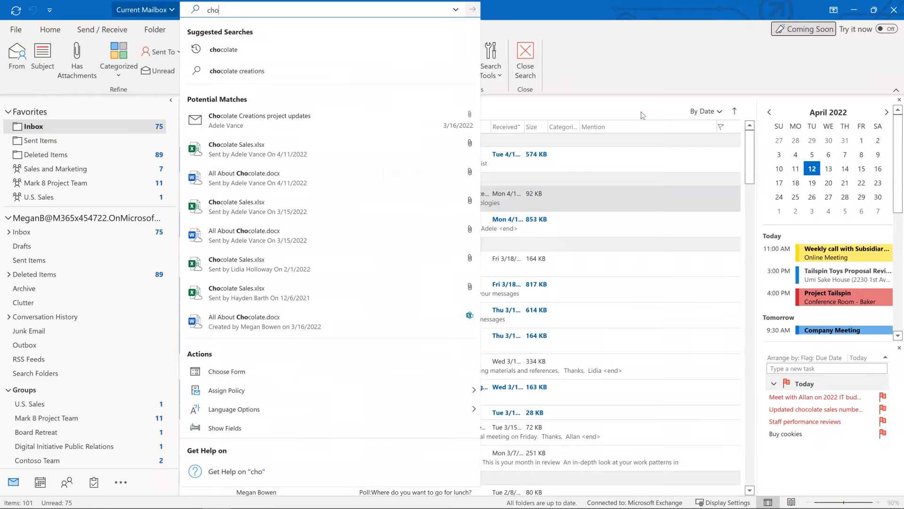
{"action": "type", "text": "col"}
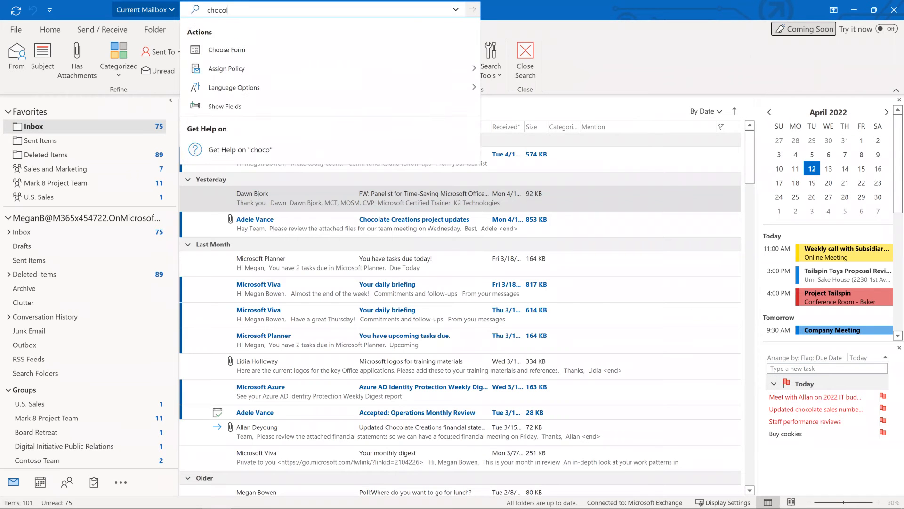
{"action": "type", "text": "ate"}
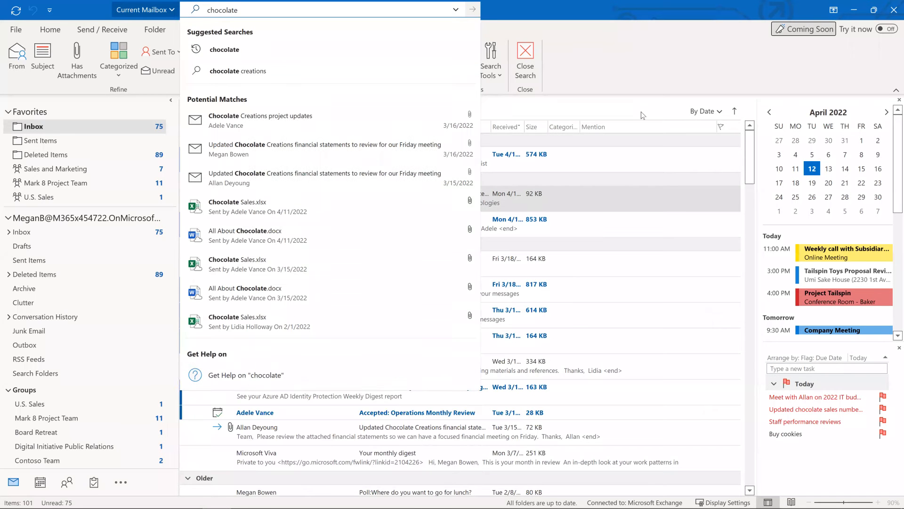
{"action": "key", "text": "Return"}
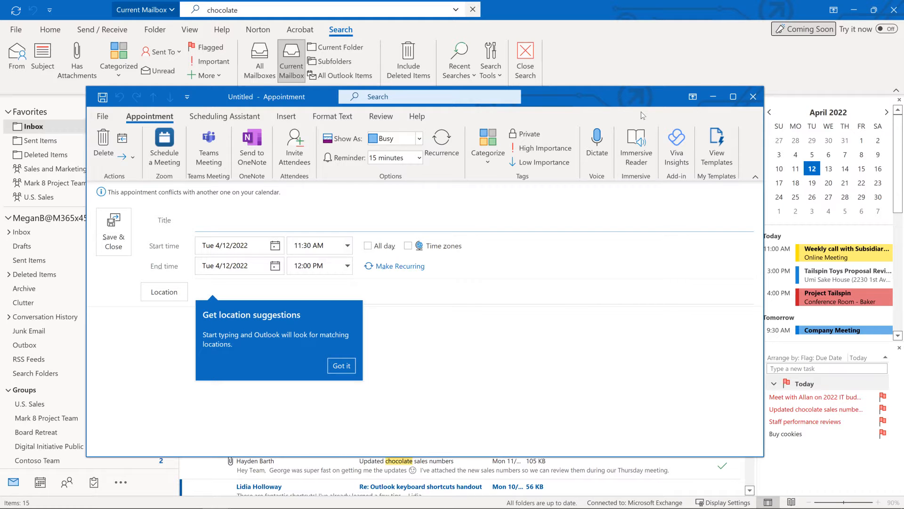
Open a blank new task form and close it without entering anything
{"action": "key", "text": "ctrl+shift+k"}
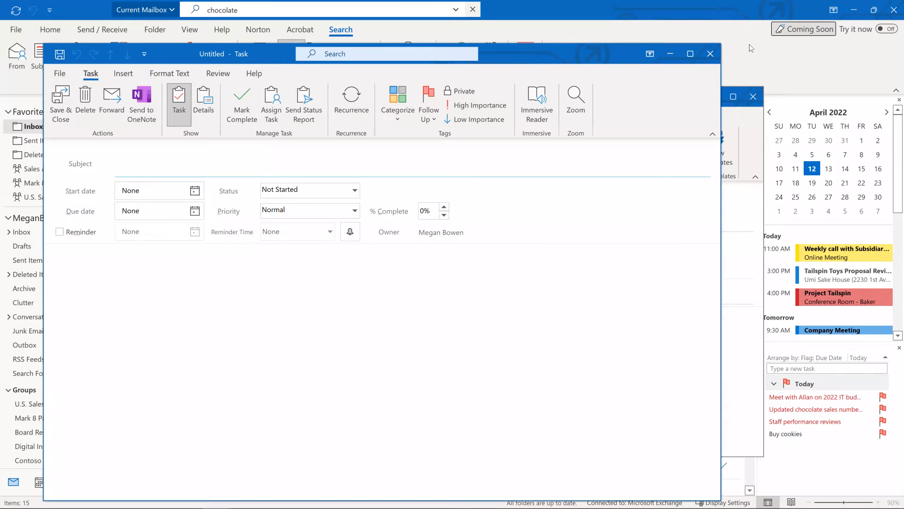
{"action": "left_click", "coordinate": [678, 39]}
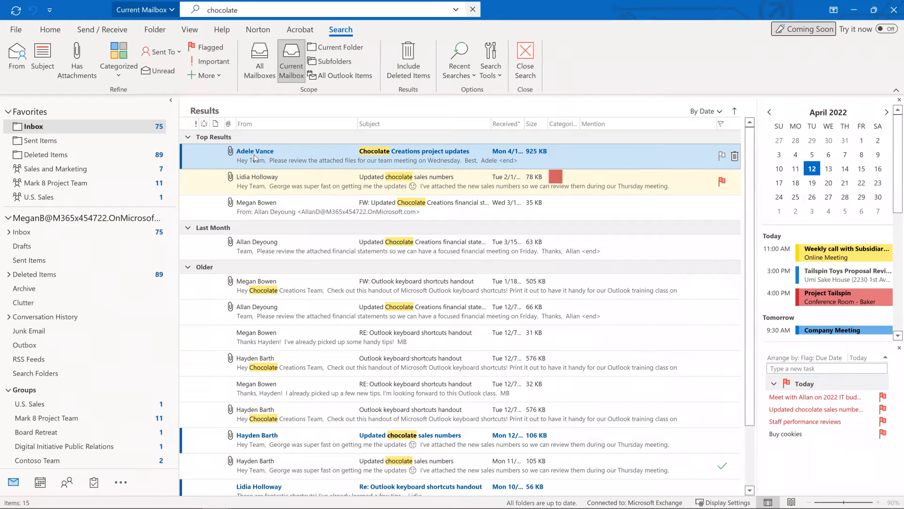
Open a reply to only the sender of "Chocolate Creations project updates" and return to the search results
{"action": "key", "text": "ctrl+r"}
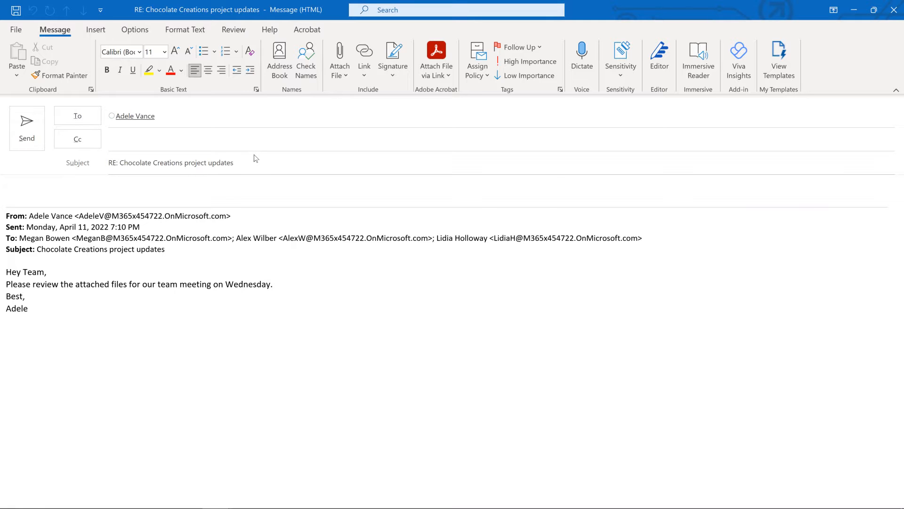
{"action": "key", "text": "alt+Tab"}
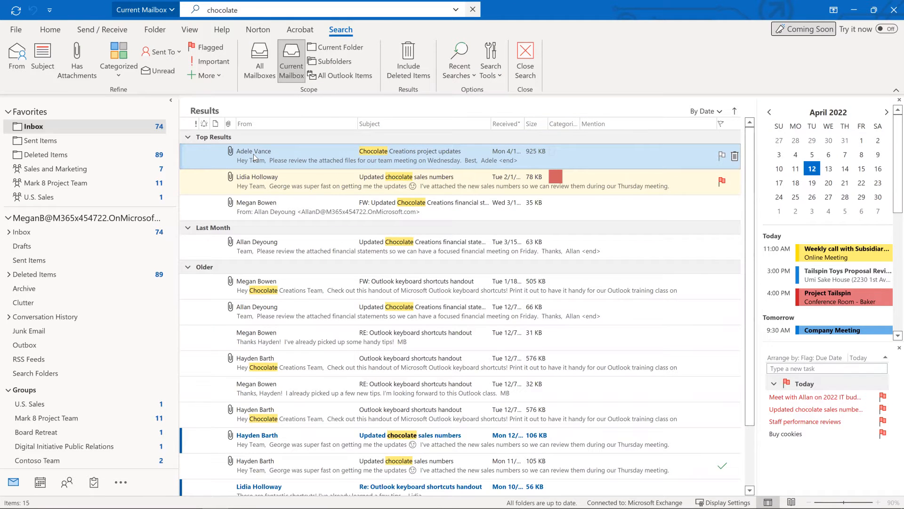
Reply to all on "Chocolate Creations project updates" with "Looking forward to learning more about the project updates." and send it
{"action": "key", "text": "ctrl+shift+r"}
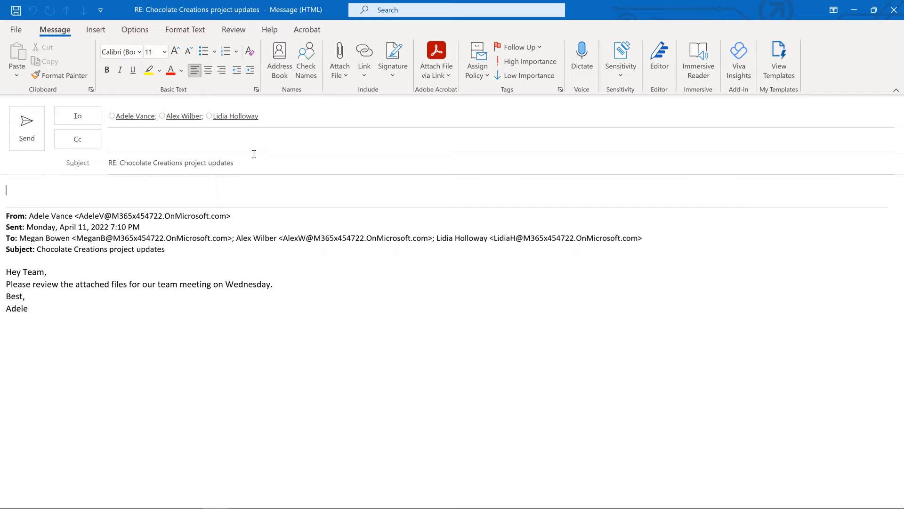
{"action": "type", "text": "Looking forward to"}
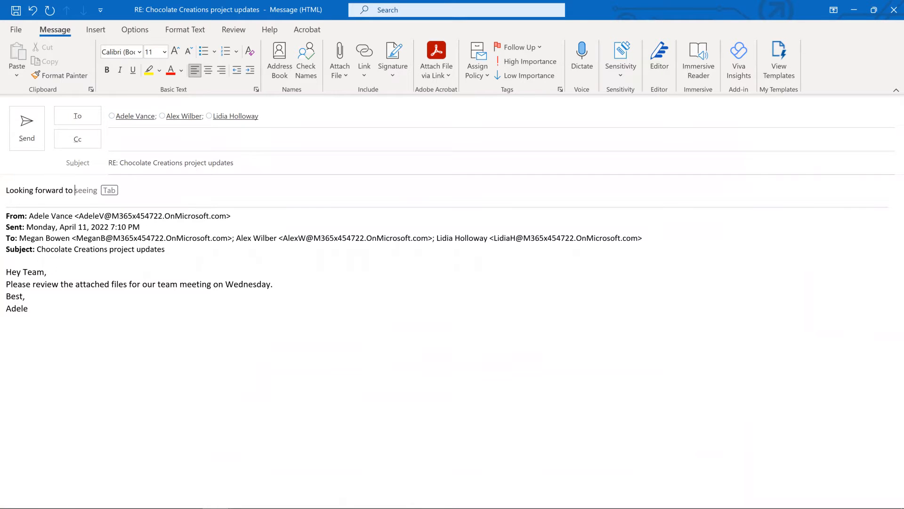
{"action": "type", "text": " learning more about "}
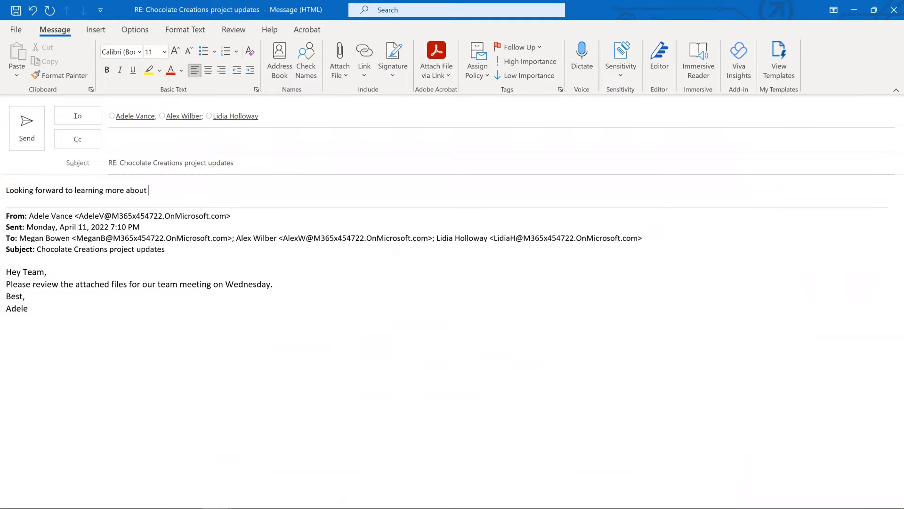
{"action": "type", "text": "the project updates."}
{"action": "key", "text": "alt+s"}
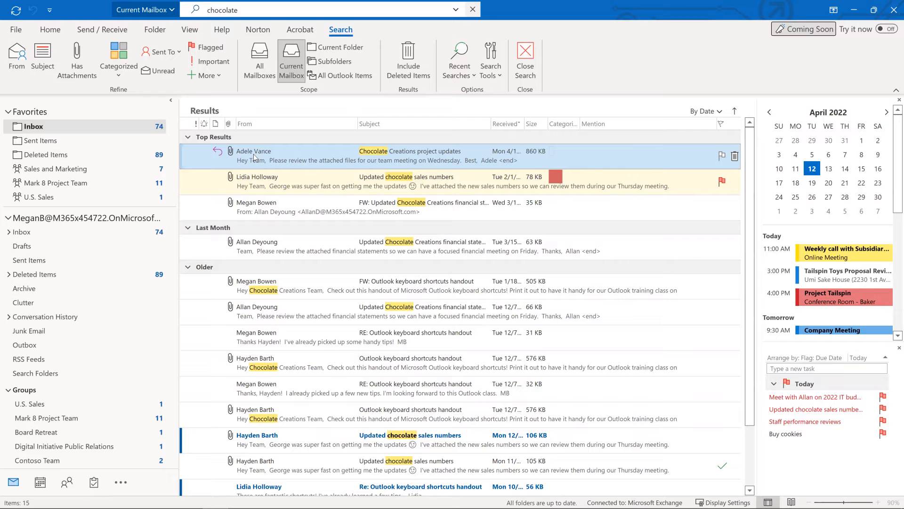
Switch to the calendar and show it in Day, Work Week, Week and finally Month view
{"action": "key", "text": "ctrl+2"}
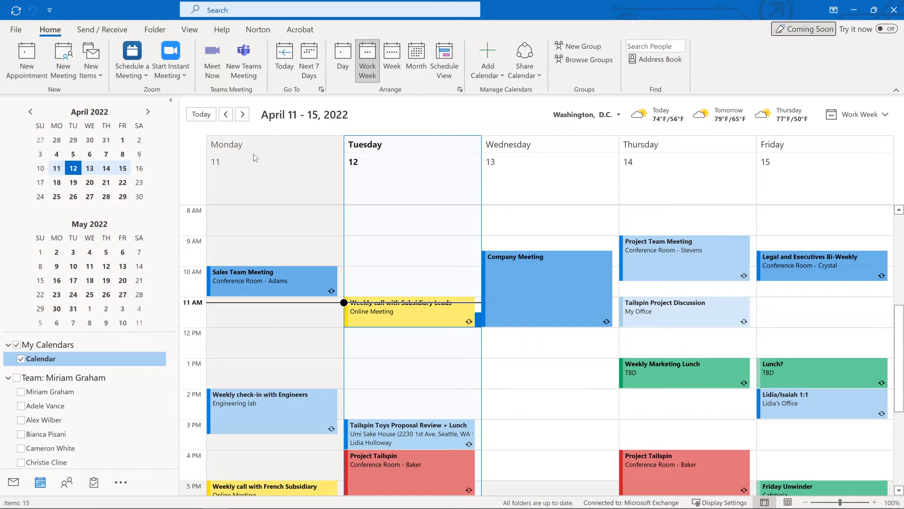
{"action": "key", "text": "ctrl+alt+1"}
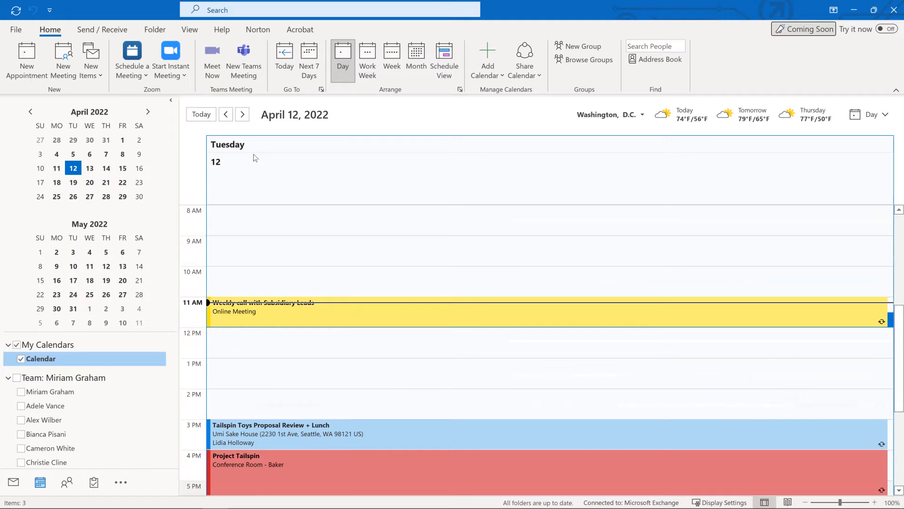
{"action": "key", "text": "ctrl+alt+2"}
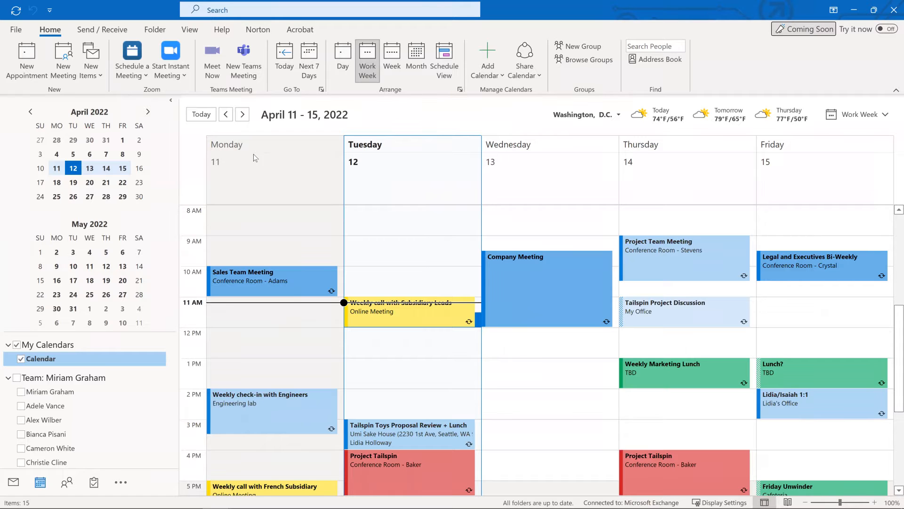
{"action": "key", "text": "ctrl+alt+3"}
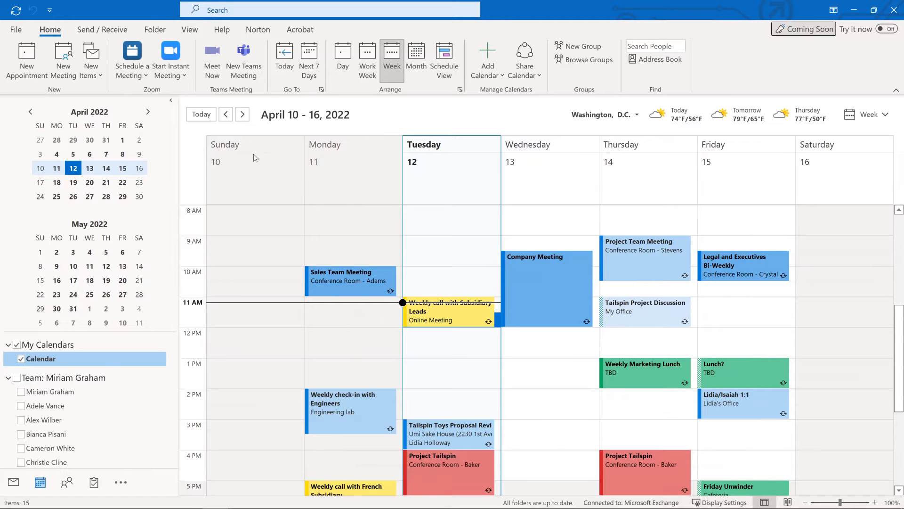
{"action": "key", "text": "ctrl+alt+4"}
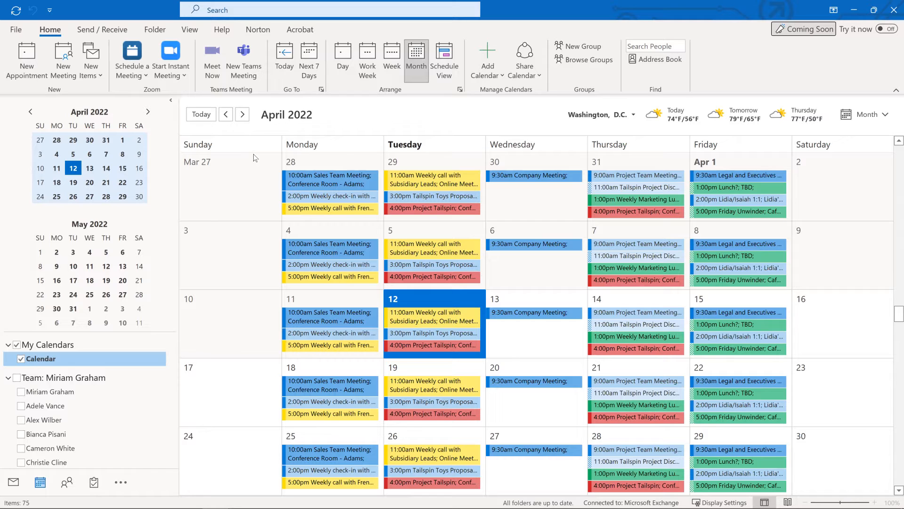
Go to the date 5/15 in the month calendar
{"action": "key", "text": "ctrl+g"}
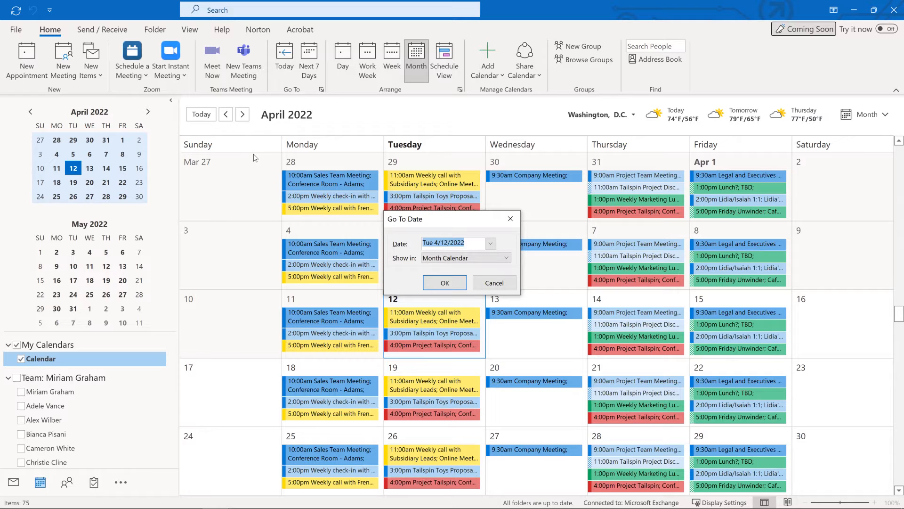
{"action": "type", "text": "5/15"}
{"action": "key", "text": "Return"}
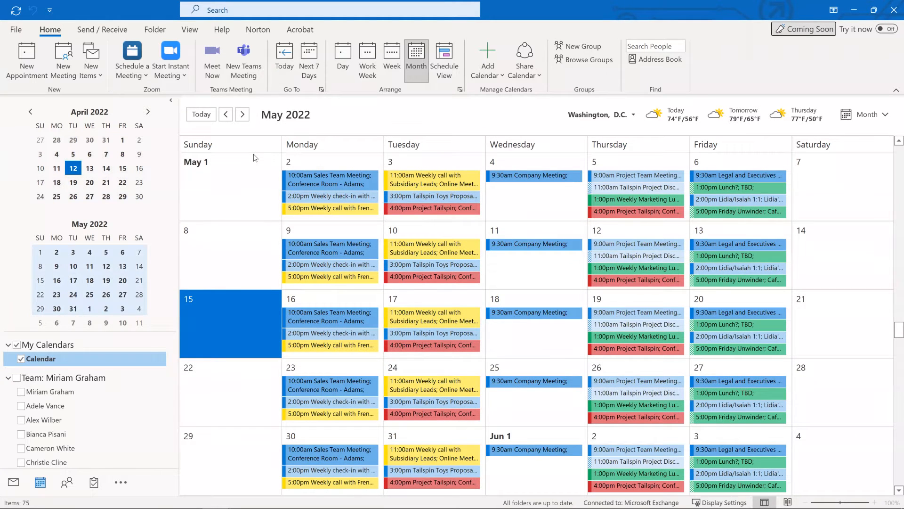
Show the calendar in Work Week view, go to the date 5/18, and browse forward into June and back to May 18
{"action": "key", "text": "ctrl+alt+2"}
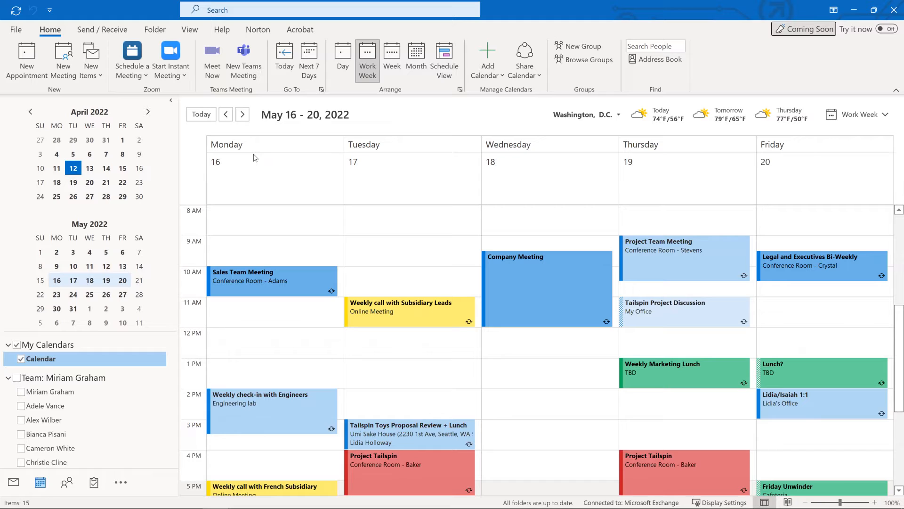
{"action": "key", "text": "ctrl+g"}
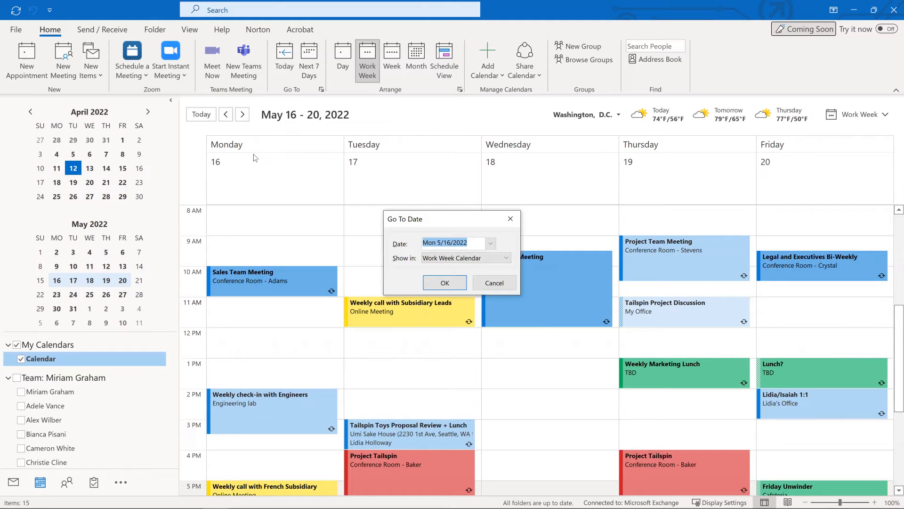
{"action": "type", "text": "5/18"}
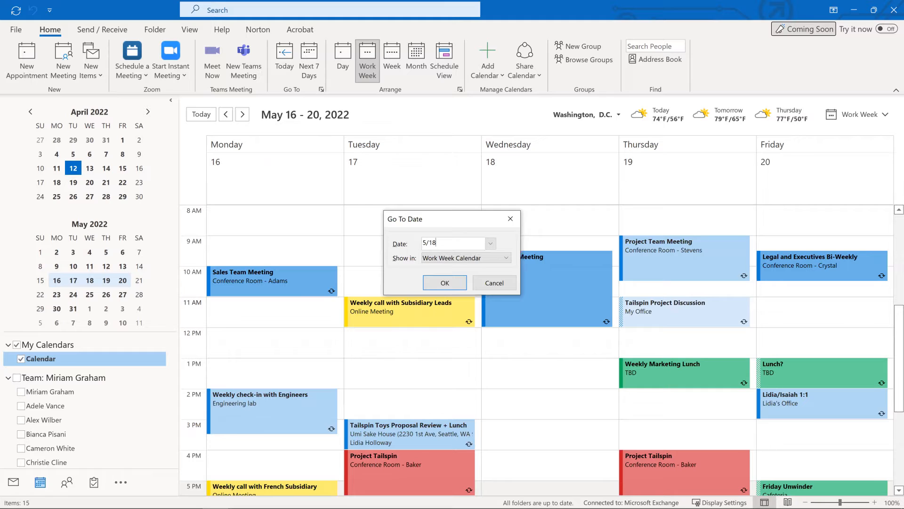
{"action": "key", "text": "Return"}
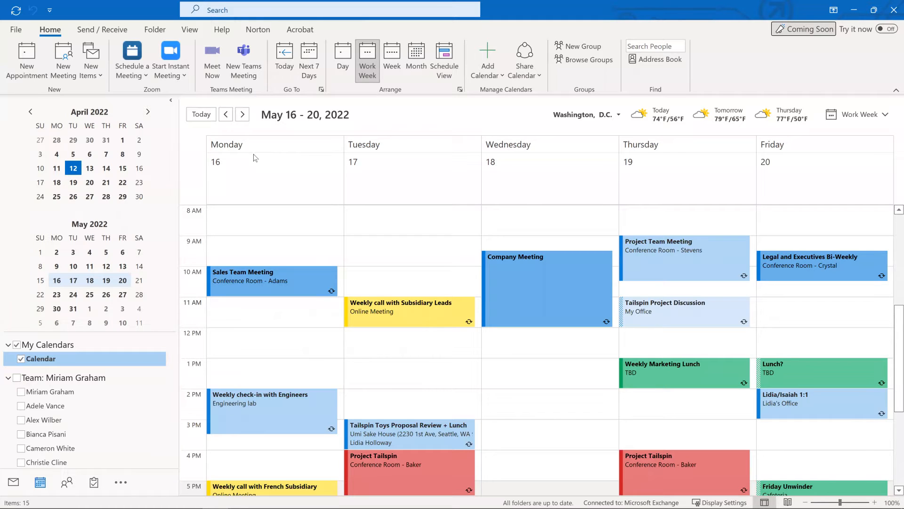
{"action": "scroll", "coordinate": [255, 157], "scroll_direction": "down", "scroll_amount": 10}
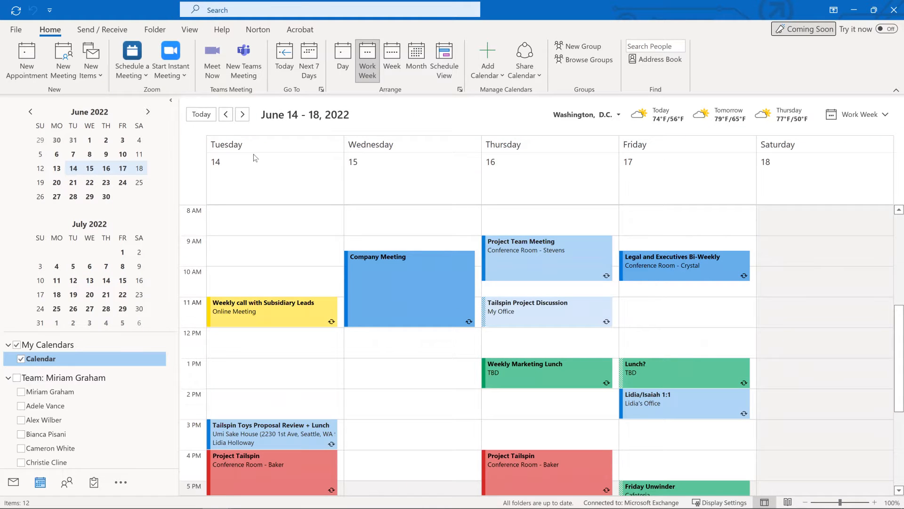
{"action": "scroll", "coordinate": [255, 157], "scroll_direction": "up", "scroll_amount": 9}
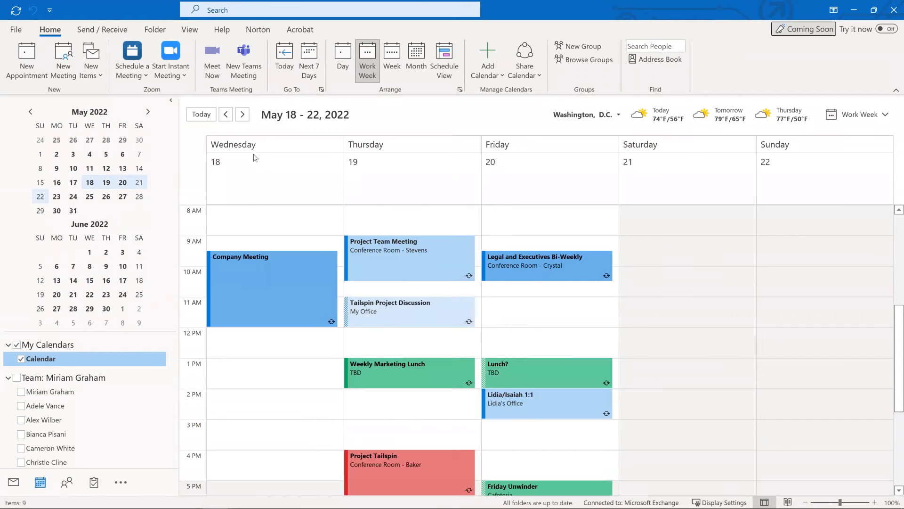
Go to the date 7/20 in the work week calendar
{"action": "scroll", "coordinate": [255, 157], "scroll_direction": "down", "scroll_amount": 9}
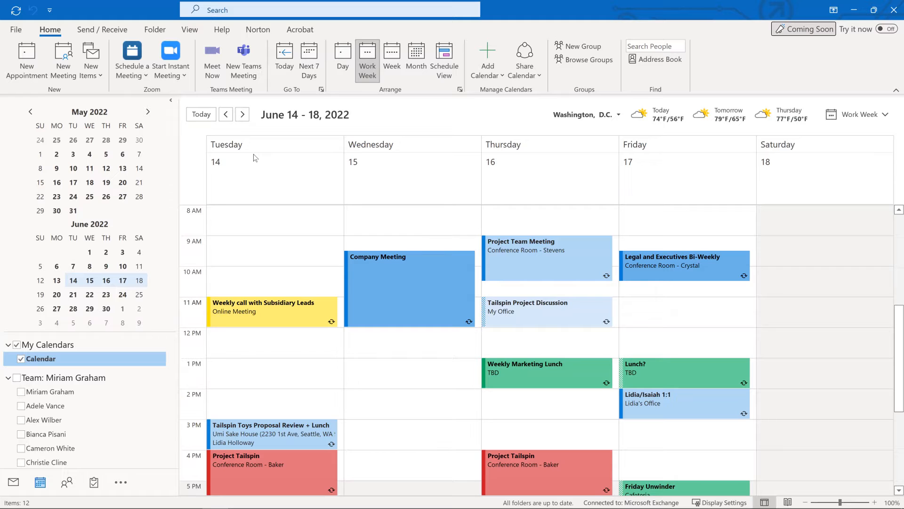
{"action": "key", "text": "ctrl+g"}
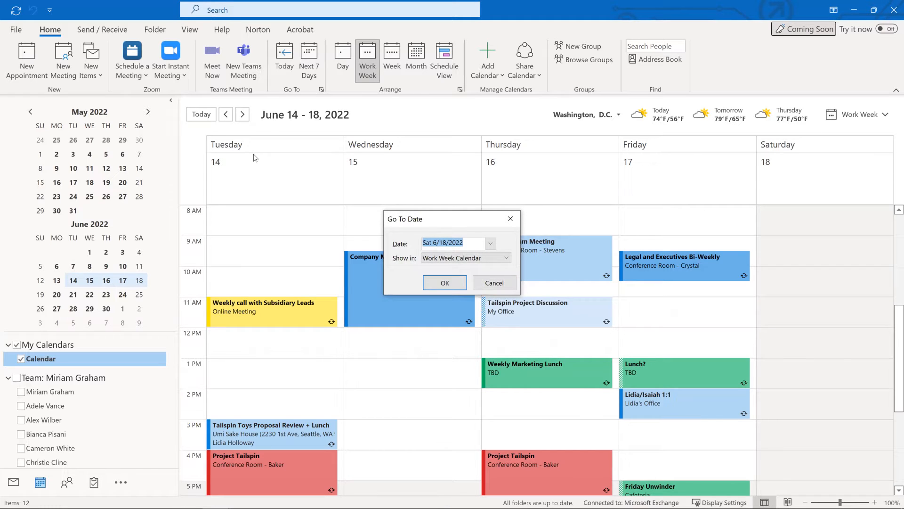
{"action": "type", "text": "7/20"}
{"action": "key", "text": "Return"}
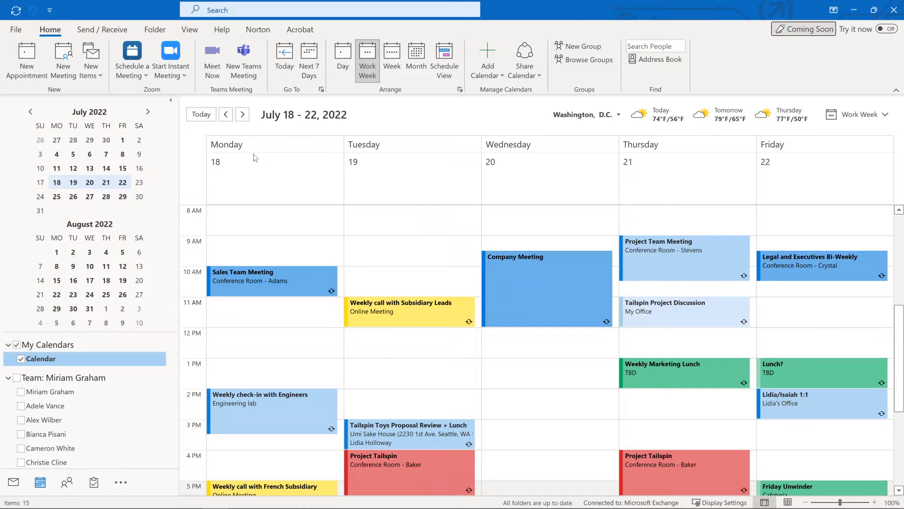
Use Go To Date to show 7/20/2022 in the Month Calendar instead of the work week
{"action": "key", "text": "ctrl+g"}
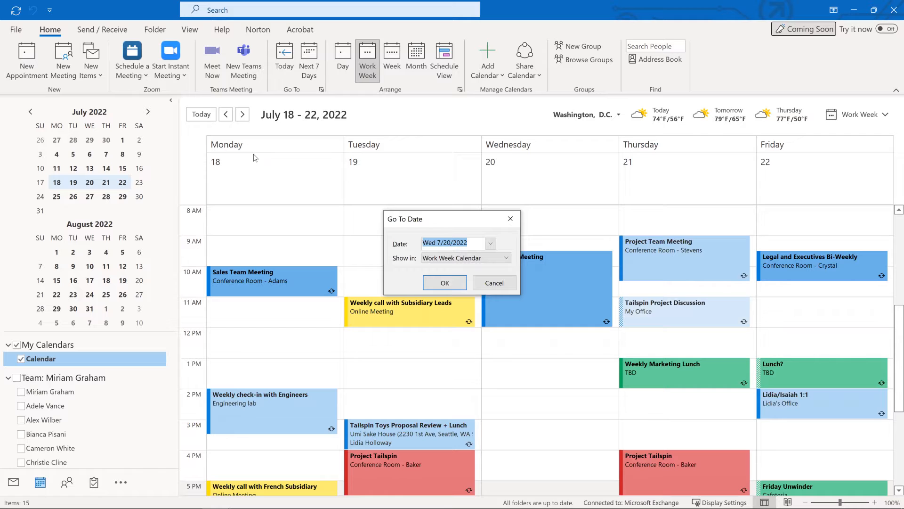
{"action": "key", "text": "Tab"}
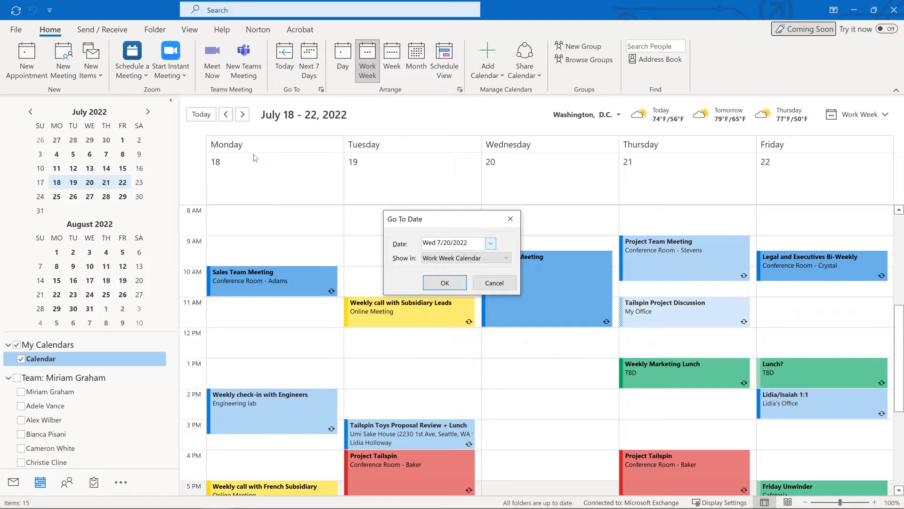
{"action": "key", "text": "Tab"}
{"action": "key", "text": "Tab"}
{"action": "key", "text": "Tab"}
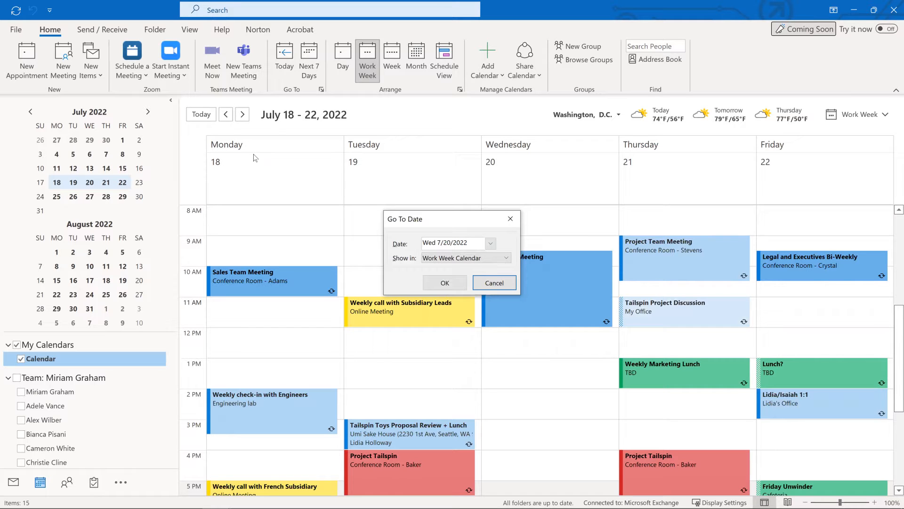
{"action": "key", "text": "Tab"}
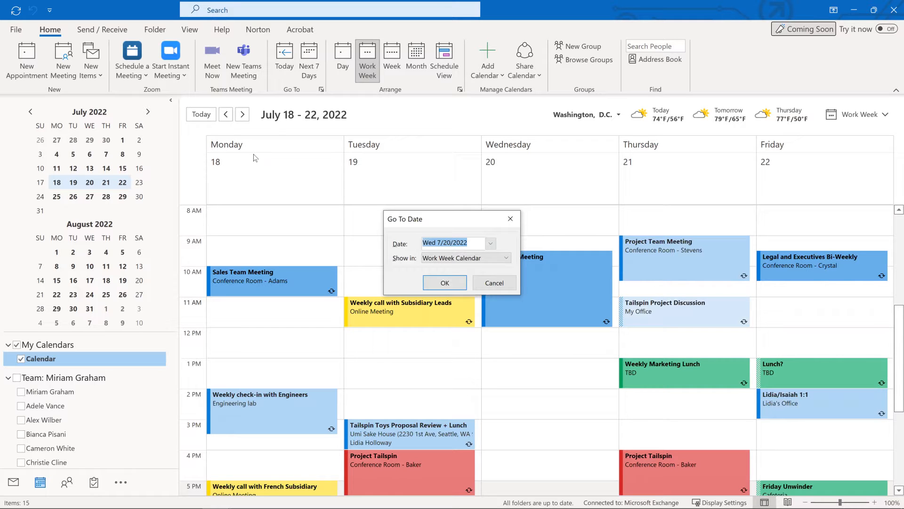
{"action": "key", "text": "Tab"}
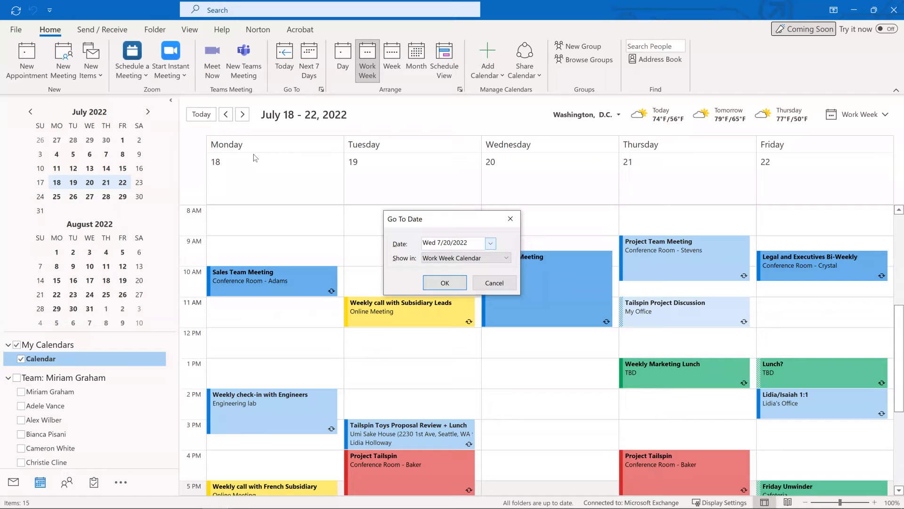
{"action": "key", "text": "Tab"}
{"action": "key", "text": "Tab"}
{"action": "key", "text": "Tab"}
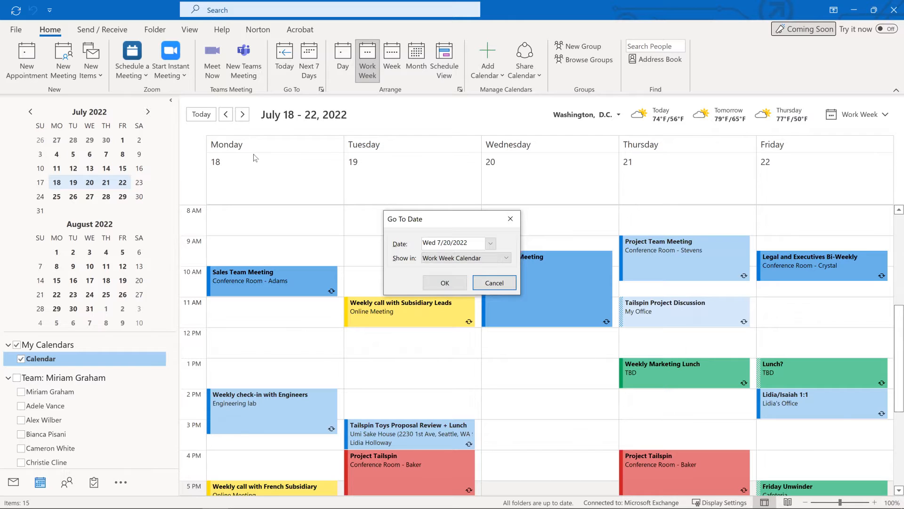
{"action": "key", "text": "shift+Tab"}
{"action": "key", "text": "shift+Tab"}
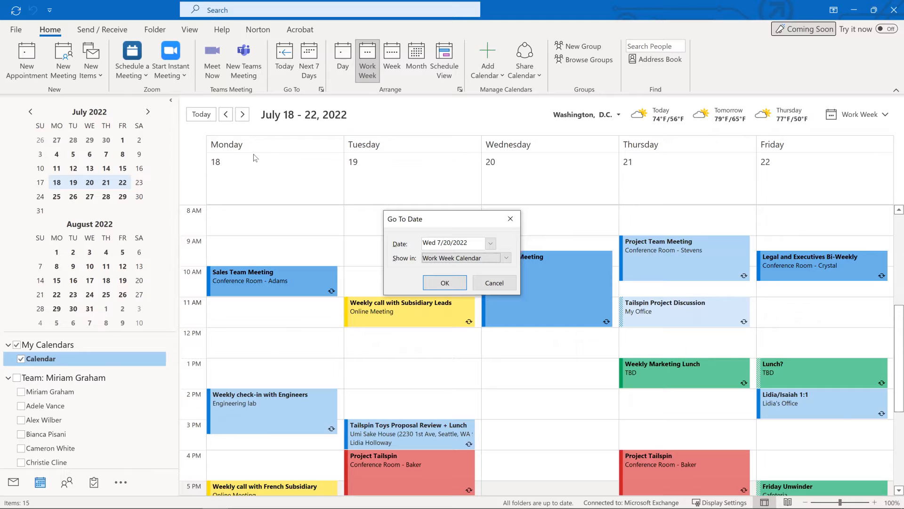
{"action": "key", "text": "alt+Down"}
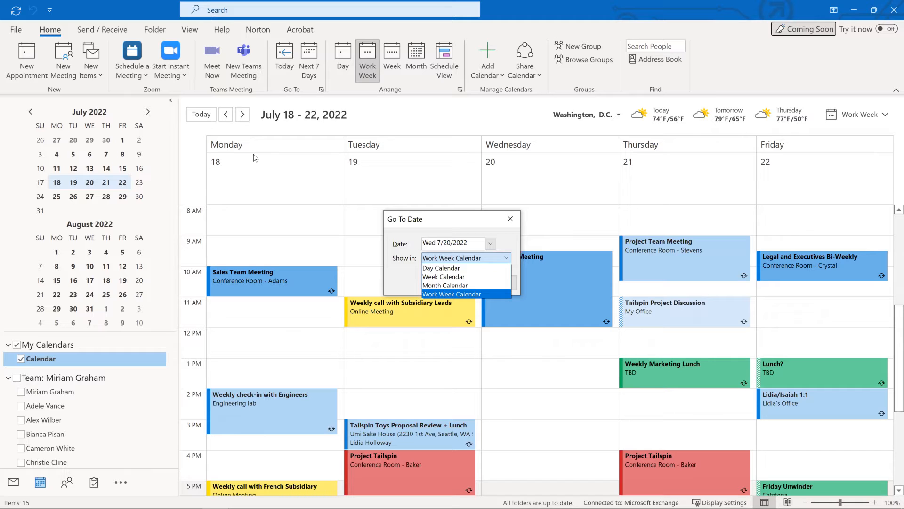
{"action": "key", "text": "Up"}
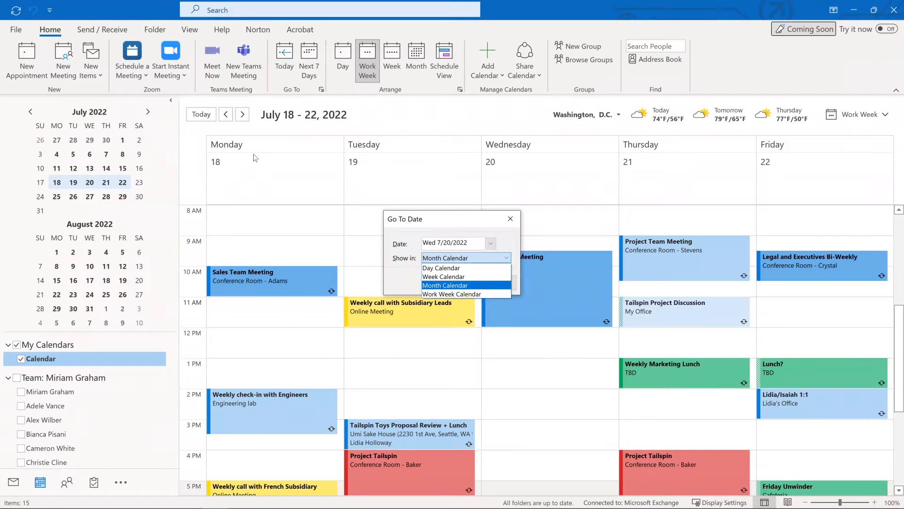
{"action": "key", "text": "Return"}
{"action": "key", "text": "Return"}
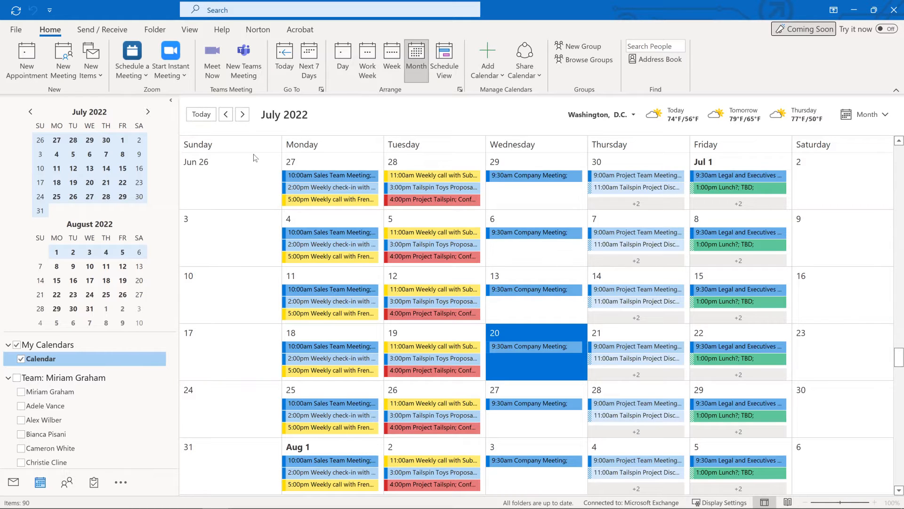
Switch to the Excel Shortcuts workbook in Excel and maximize its window
{"action": "key", "text": "alt+Tab"}
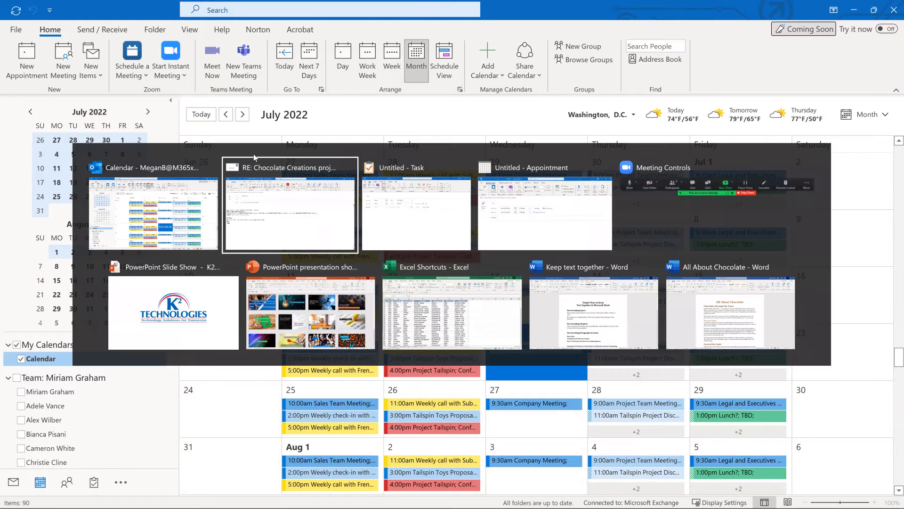
{"action": "key", "text": "alt+Tab"}
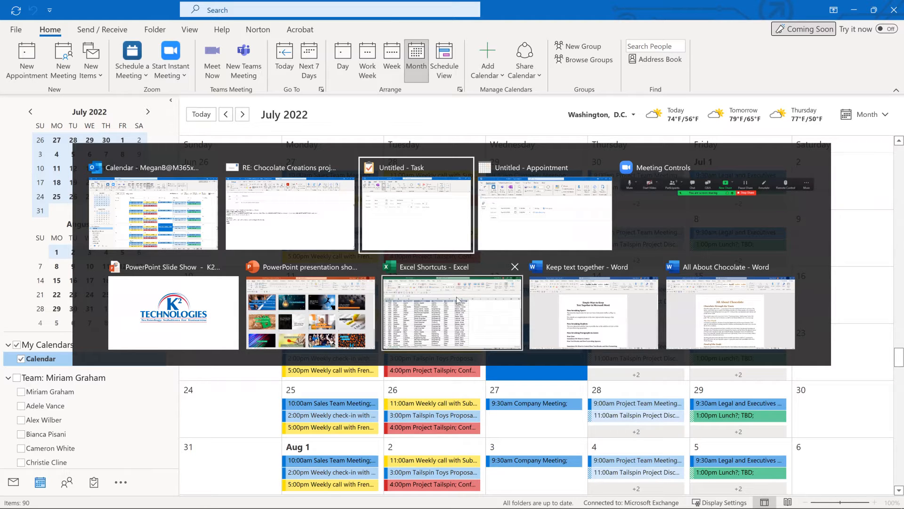
{"action": "key", "text": "Tab"}
{"action": "key", "text": "Tab"}
{"action": "key", "text": "Tab"}
{"action": "key", "text": "Tab"}
{"action": "key", "text": "Tab"}
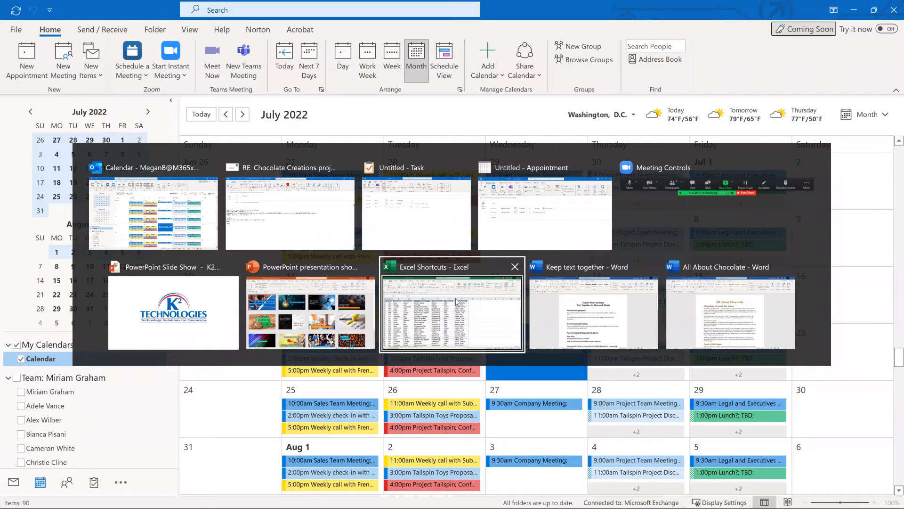
{"action": "left_click", "coordinate": [456, 298]}
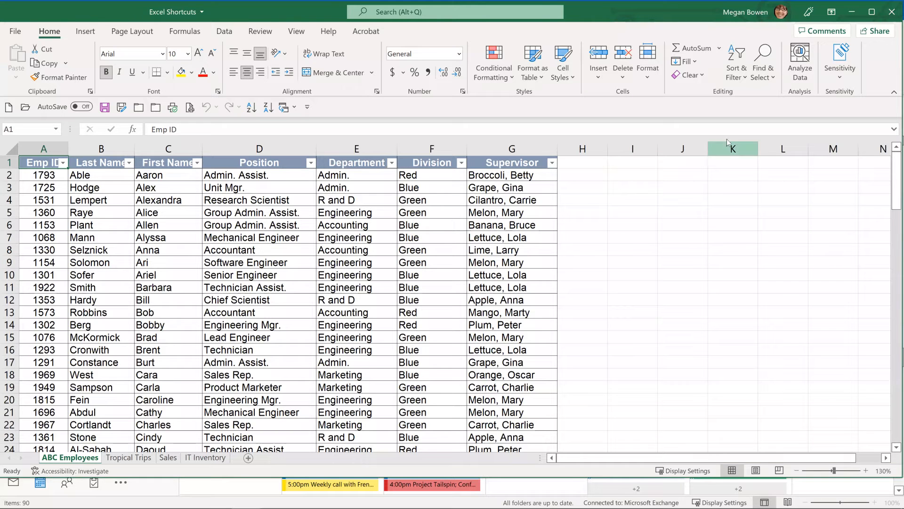
{"action": "left_click", "coordinate": [873, 14]}
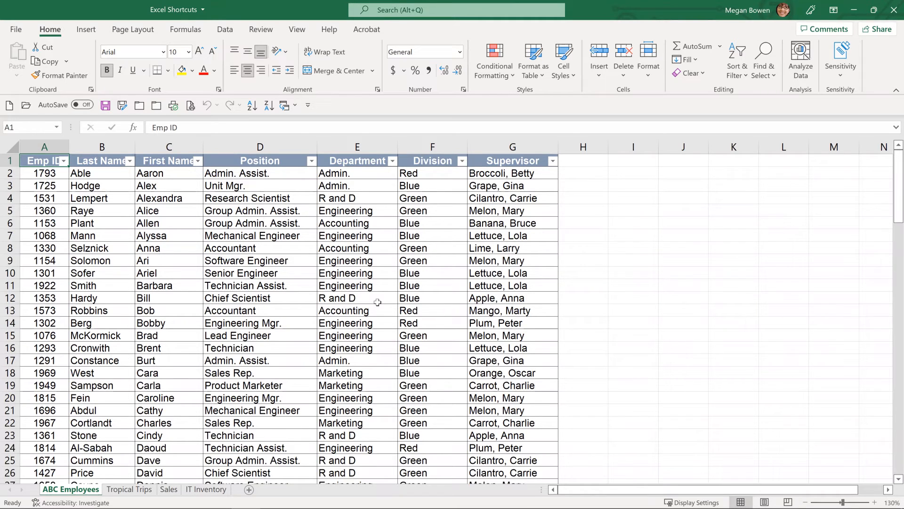
Jump to the last used cell and back to A1, and step through the sheets to Sales and back to ABC Employees
{"action": "key", "text": "ctrl+End"}
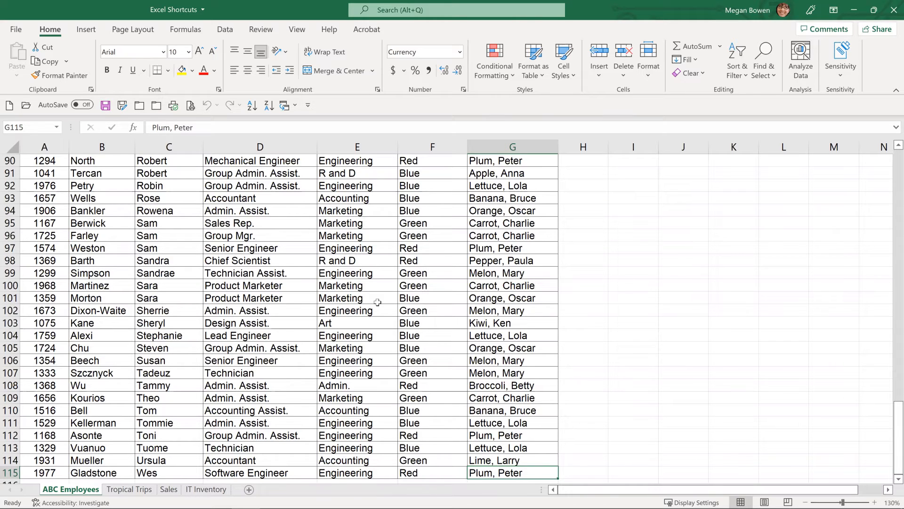
{"action": "key", "text": "ctrl+Home"}
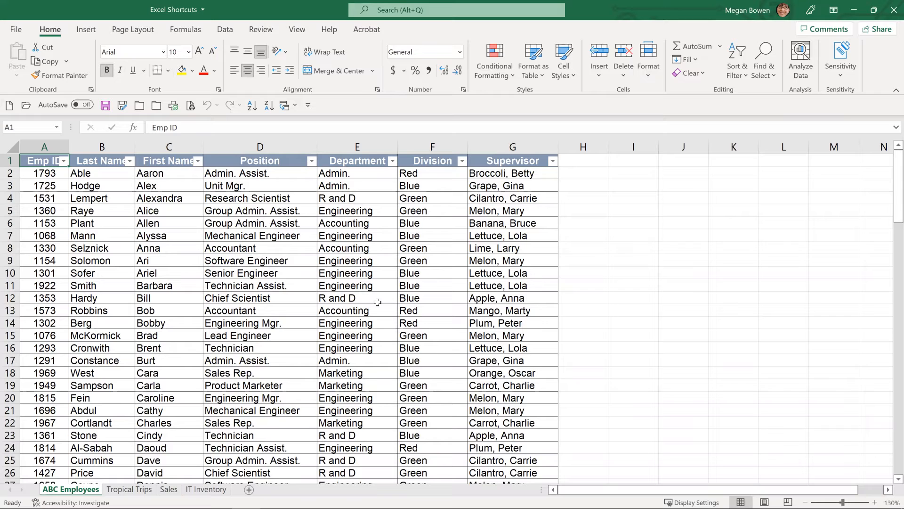
{"action": "key", "text": "ctrl+Page_Down"}
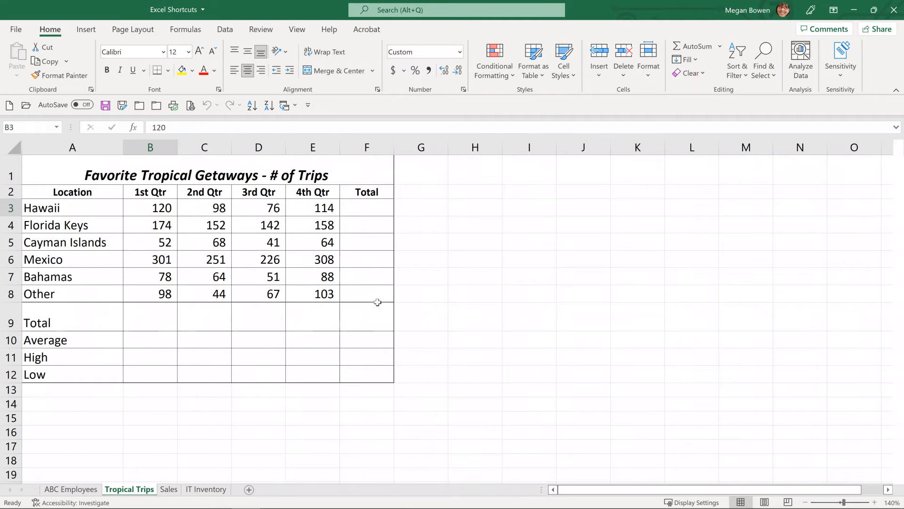
{"action": "key", "text": "ctrl+Page_Down"}
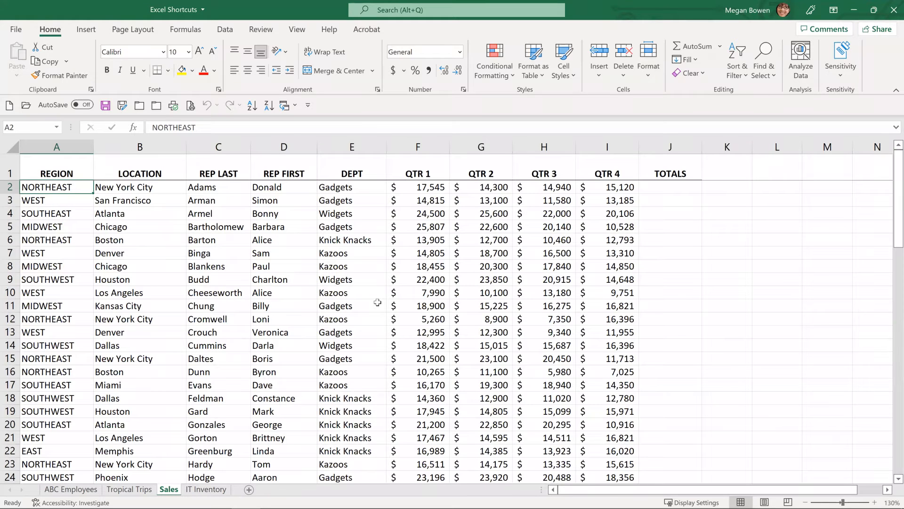
{"action": "key", "text": "ctrl+Page_Up"}
{"action": "key", "text": "ctrl+Page_Up"}
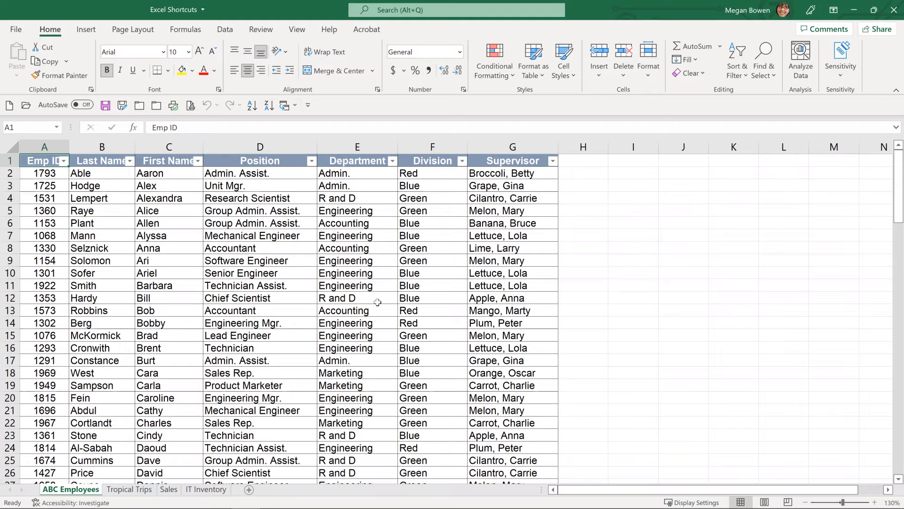
Jump along the employee table's edges through A115, G115 and G1 back to A1, repeating the jump across the header row
{"action": "key", "text": "ctrl+Down"}
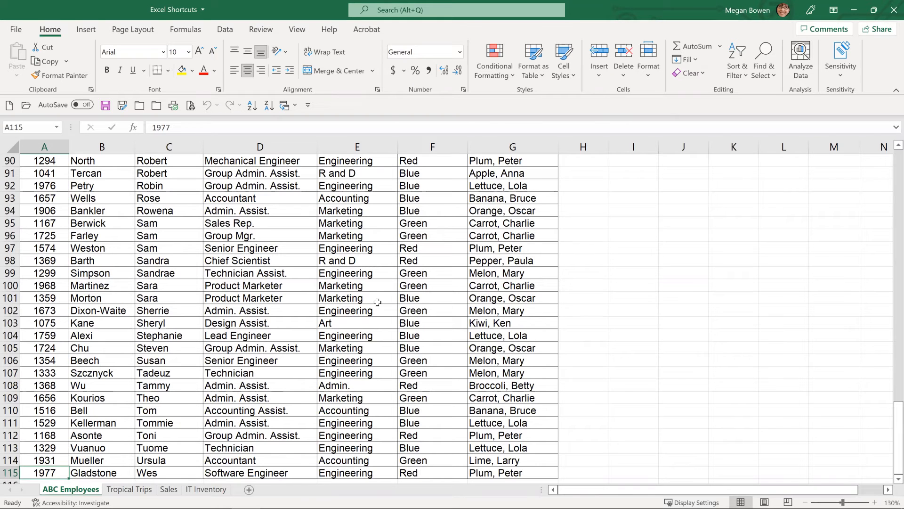
{"action": "key", "text": "Down"}
{"action": "key", "text": "Down"}
{"action": "key", "text": "Up"}
{"action": "key", "text": "Up"}
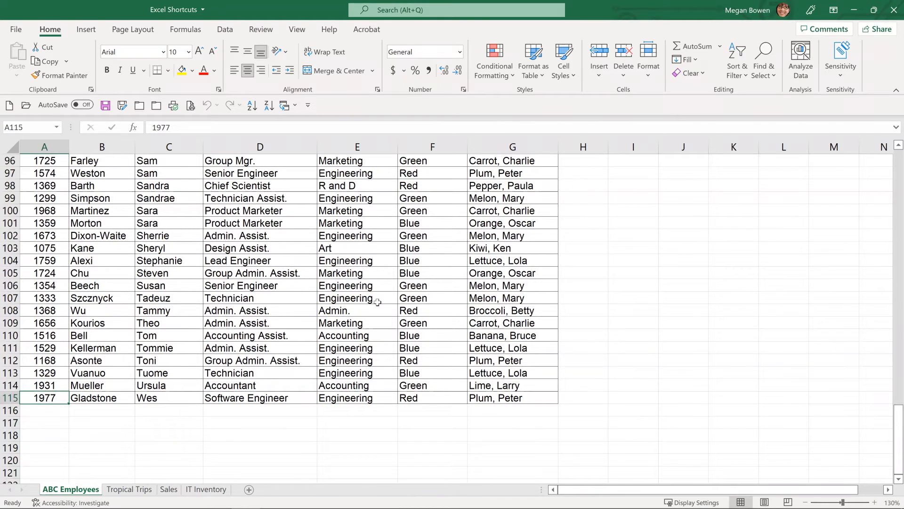
{"action": "key", "text": "ctrl+Right"}
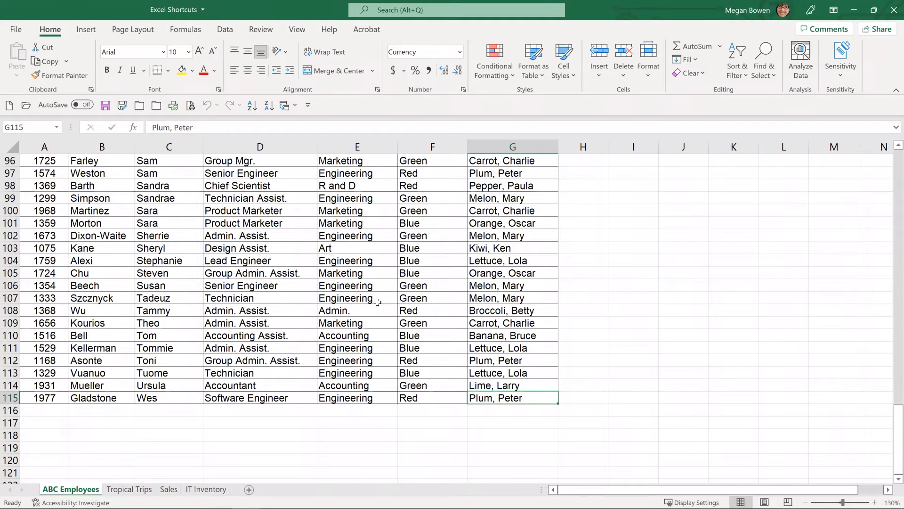
{"action": "key", "text": "ctrl+Up"}
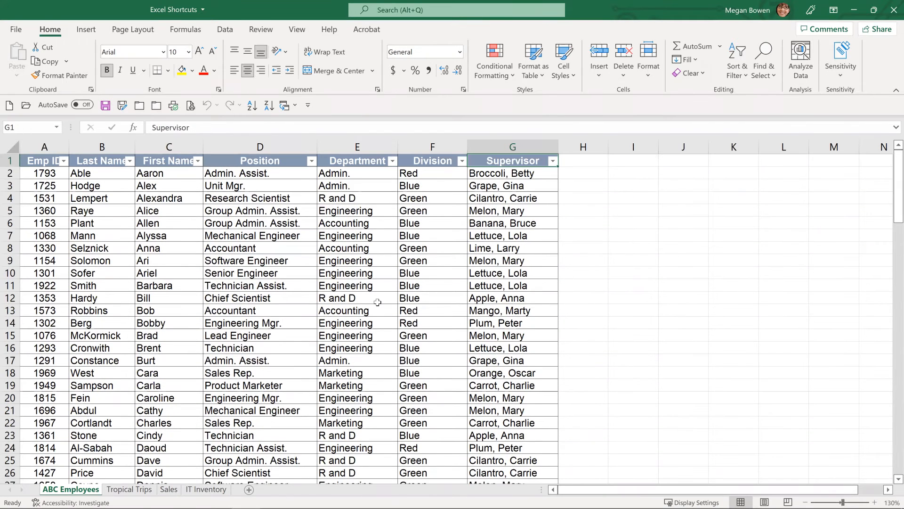
{"action": "key", "text": "ctrl+Left"}
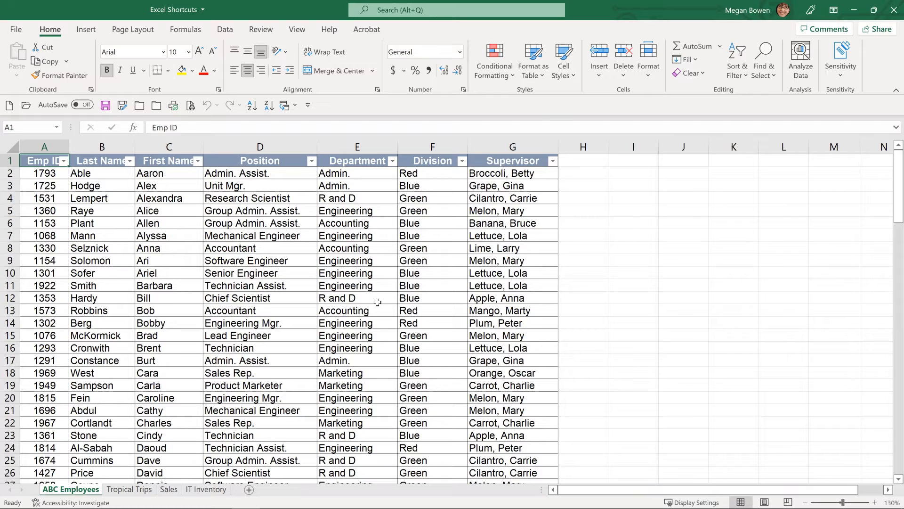
{"action": "key", "text": "ctrl+Right"}
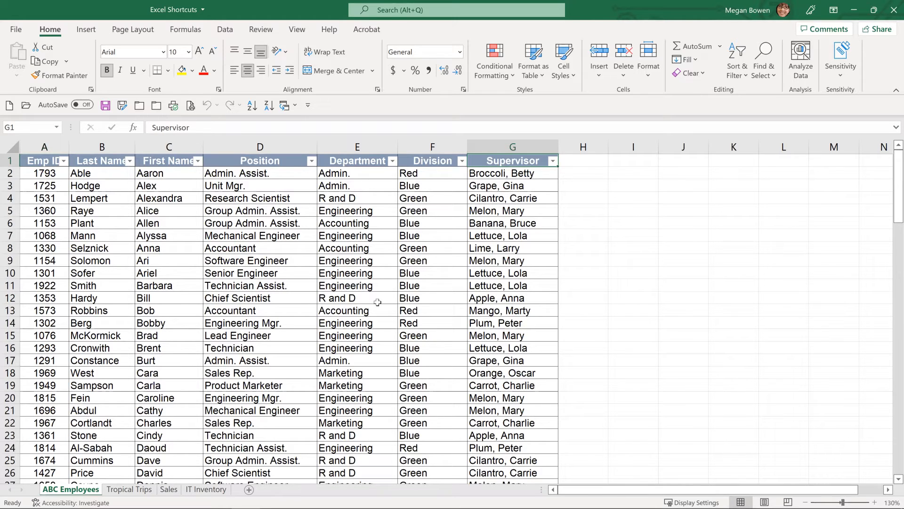
{"action": "key", "text": "ctrl+Left"}
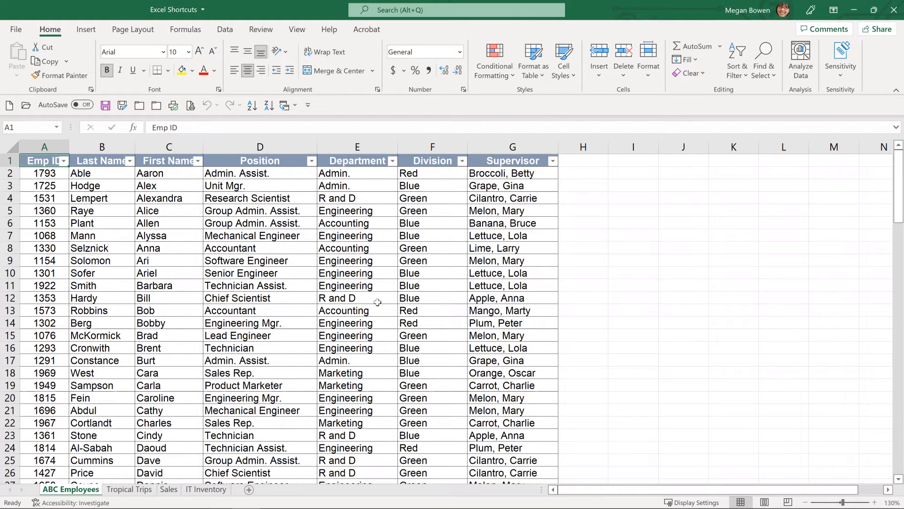
Go directly to cell H100 on the ABC Employees sheet using Go To
{"action": "key", "text": "ctrl+g"}
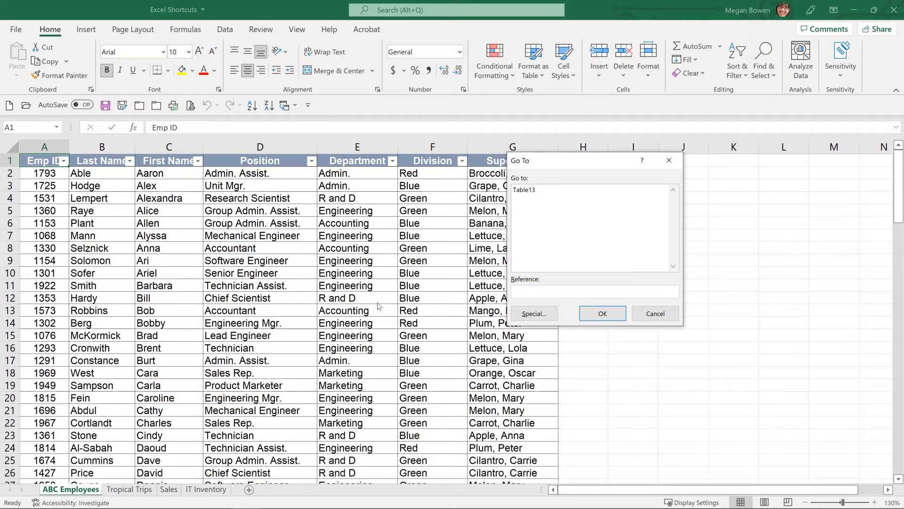
{"action": "type", "text": "h100"}
{"action": "key", "text": "Return"}
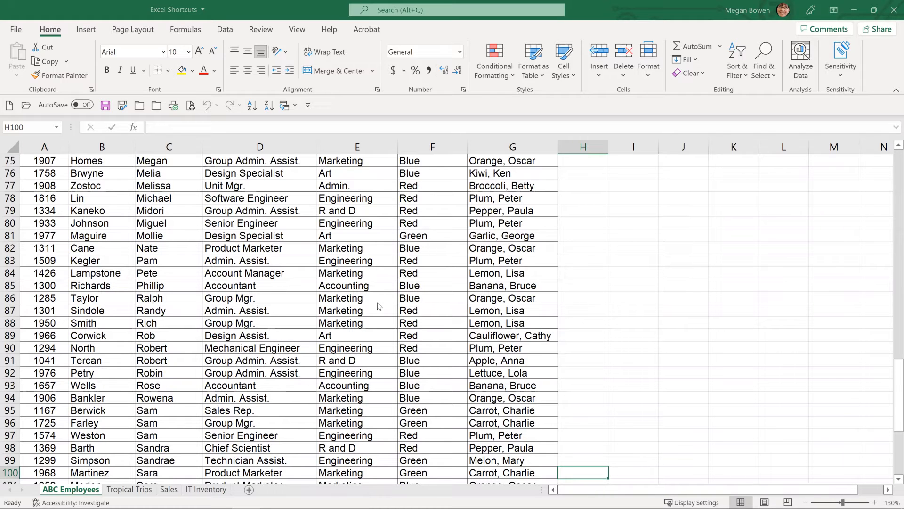
Review the Go To Special selection options and close them without choosing one
{"action": "key", "text": "ctrl+g"}
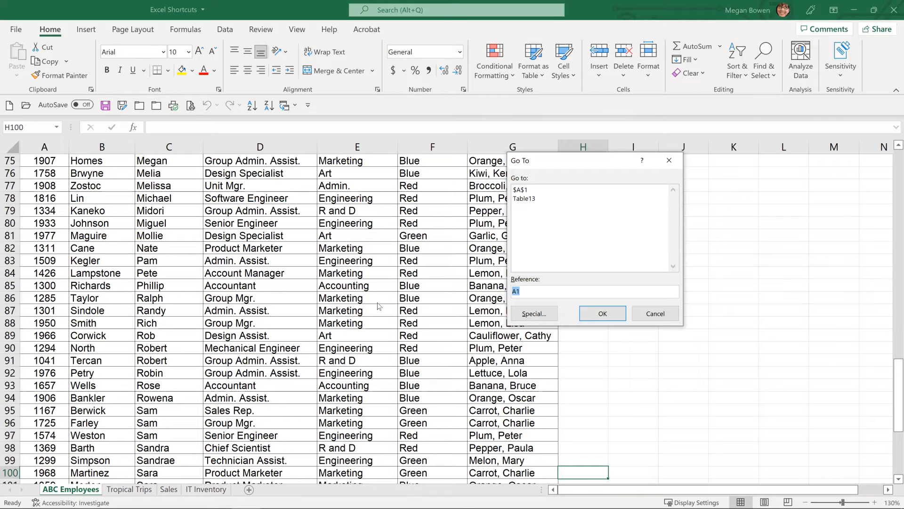
{"action": "key", "text": "alt+s"}
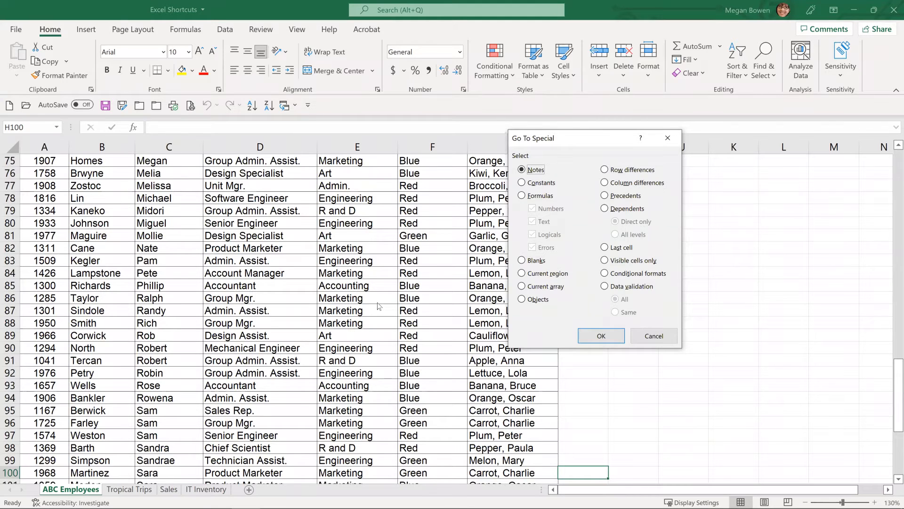
{"action": "key", "text": "Escape"}
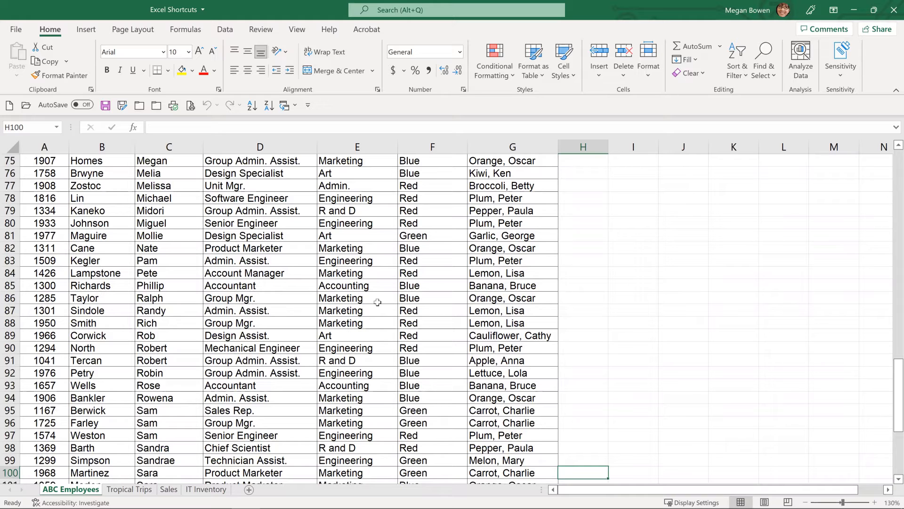
Move to the Tropical Trips sheet, examine the Go To Special selection options, and close them without choosing one
{"action": "key", "text": "ctrl+Page_Down"}
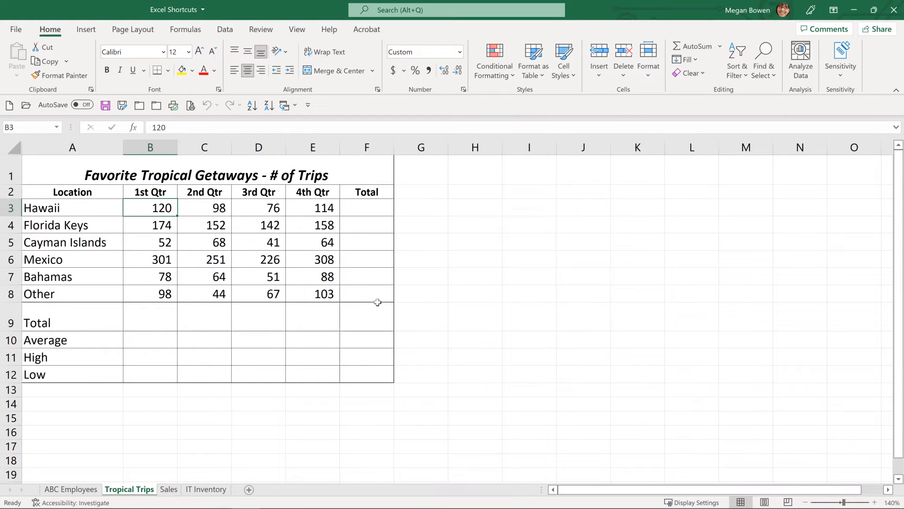
{"action": "key", "text": "ctrl+g"}
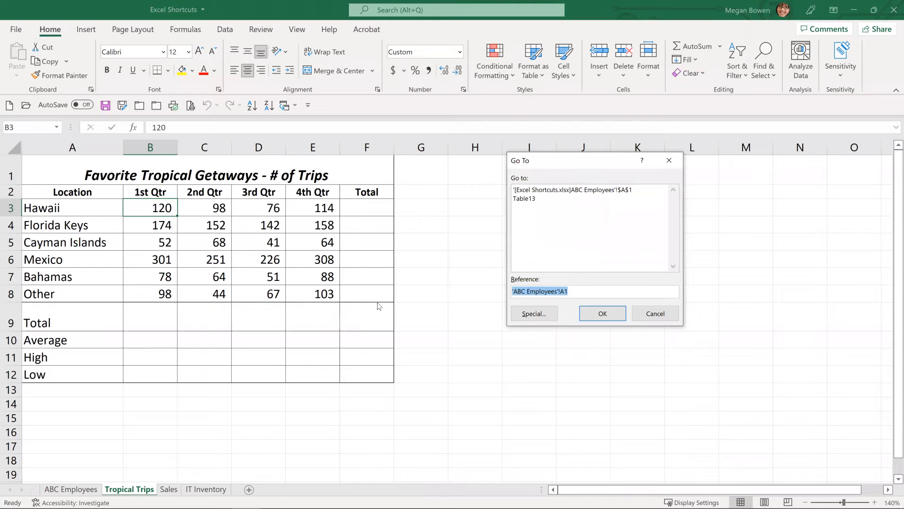
{"action": "key", "text": "alt+s"}
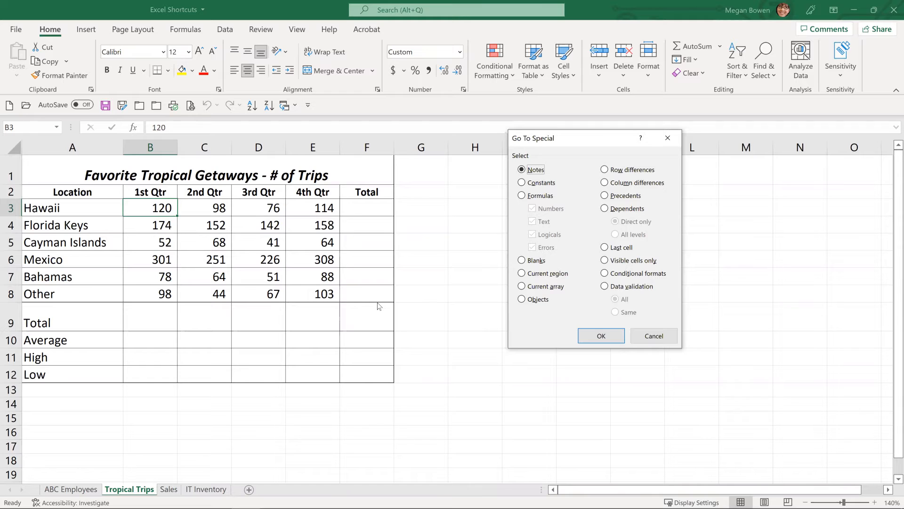
{"action": "key", "text": "Escape"}
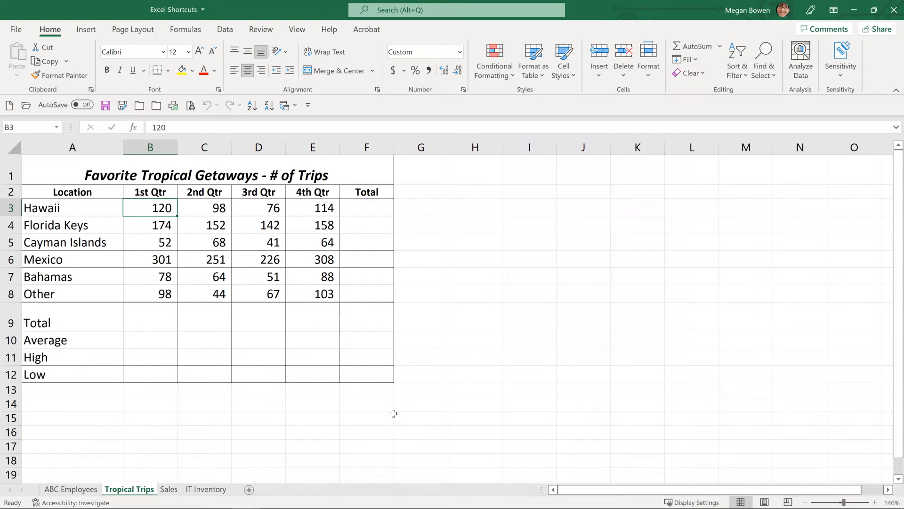
Total Hawaii's four quarters in cell F3 of the Tropical Trips sheet with an AutoSum of B3:E3
{"action": "key", "text": "ctrl+Page_Down"}
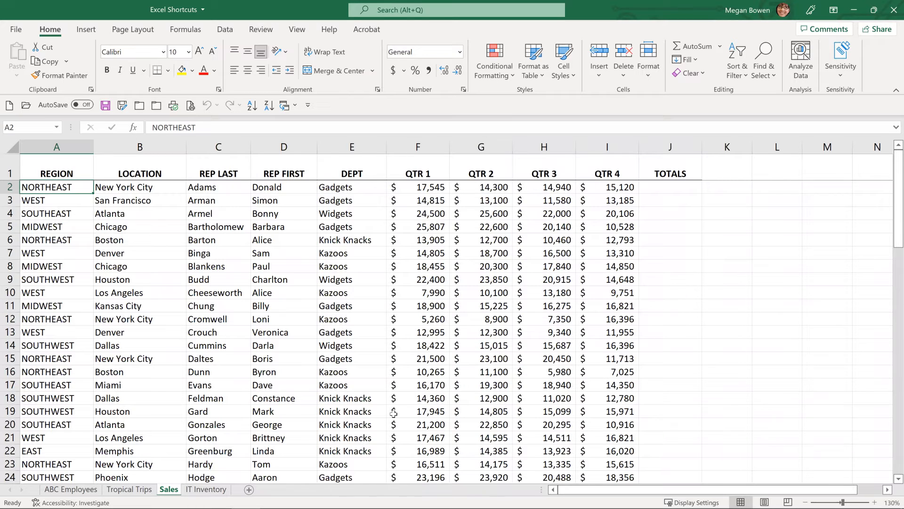
{"action": "key", "text": "ctrl+Page_Up"}
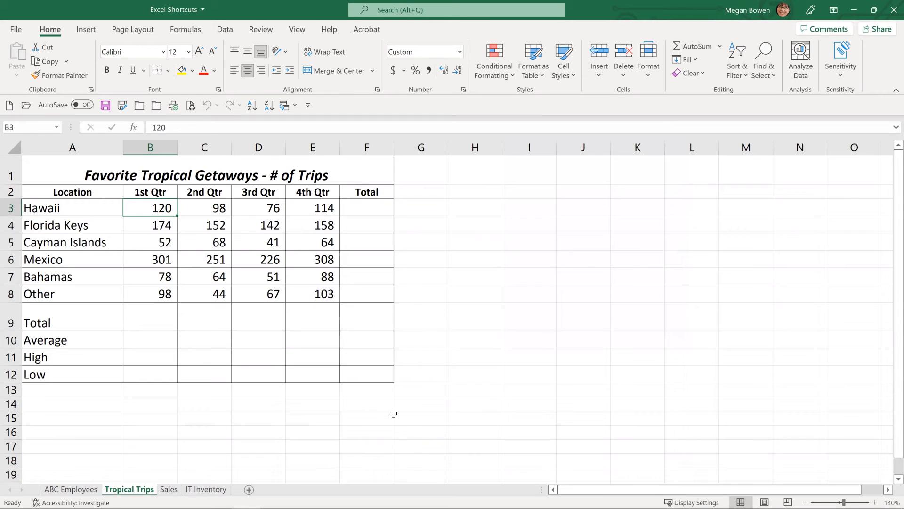
{"action": "left_click", "coordinate": [362, 208]}
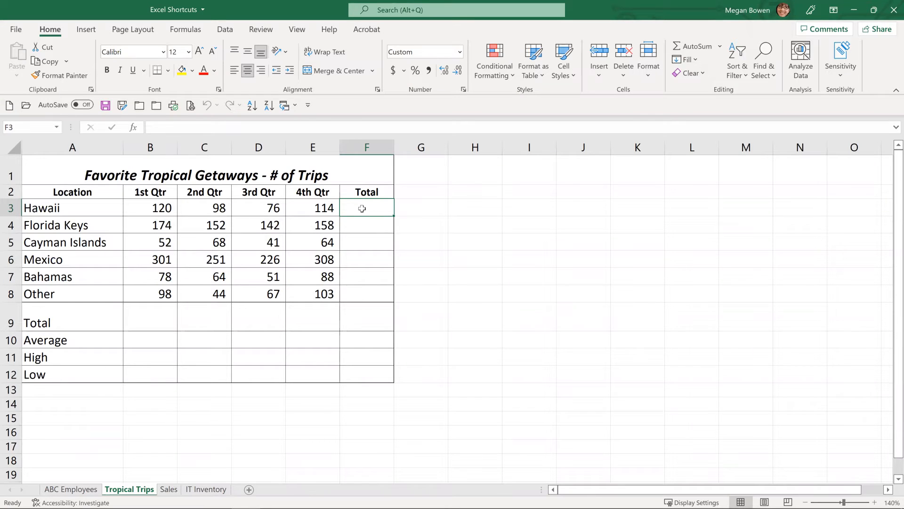
{"action": "key", "text": "alt+equal"}
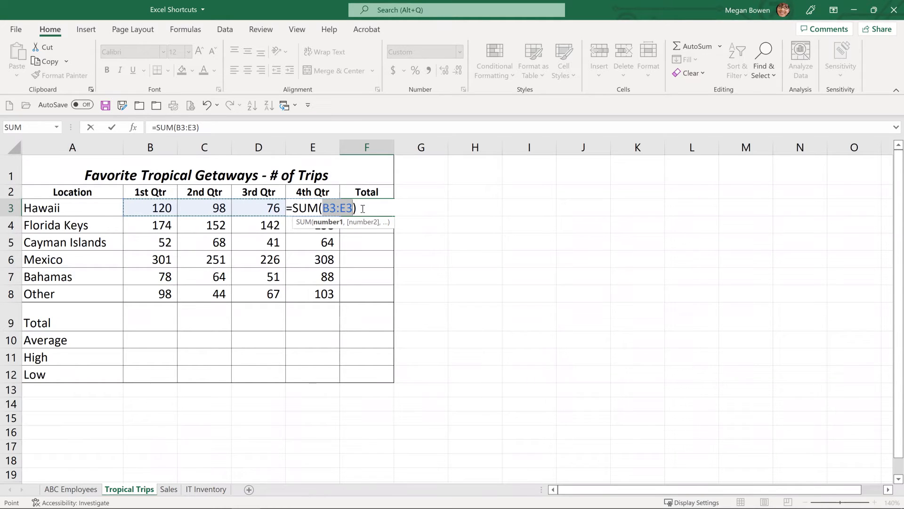
{"action": "key", "text": "Return"}
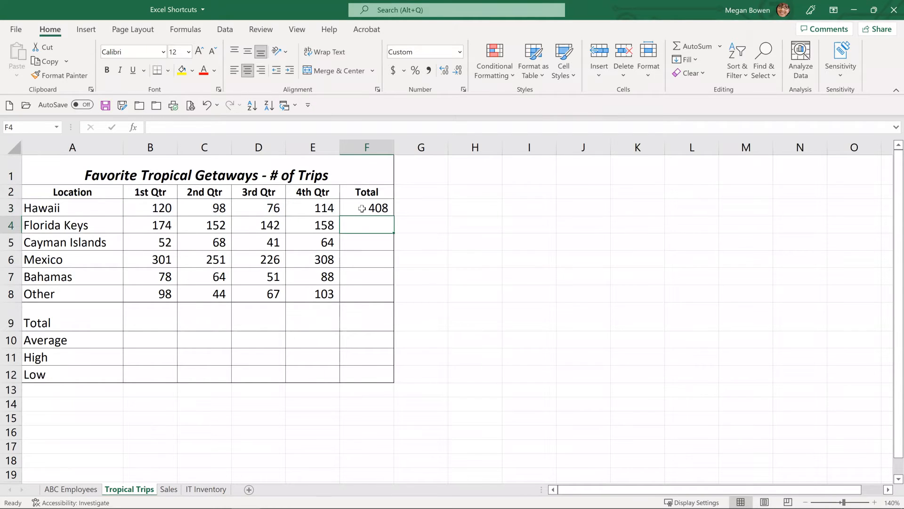
Try the Fill Down command with only the Hawaii total in F3 selected, and undo the fill
{"action": "left_click", "coordinate": [362, 208]}
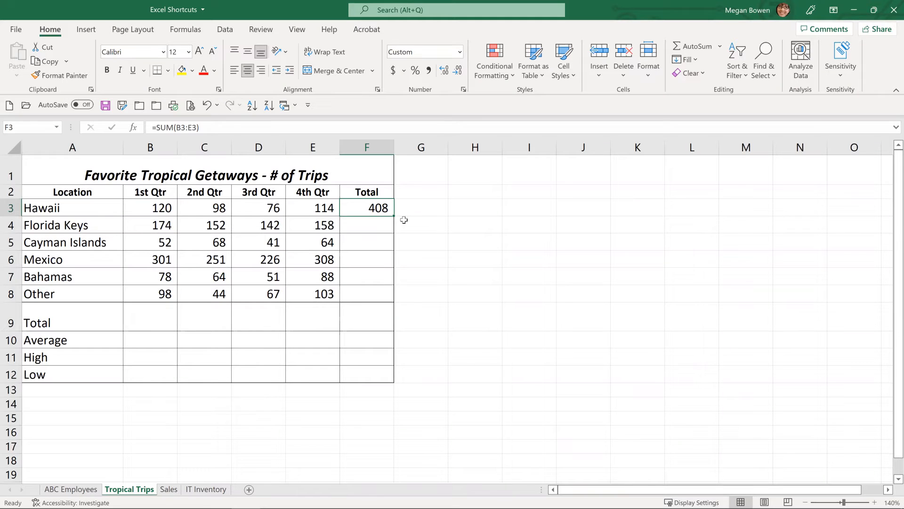
{"action": "key", "text": "alt"}
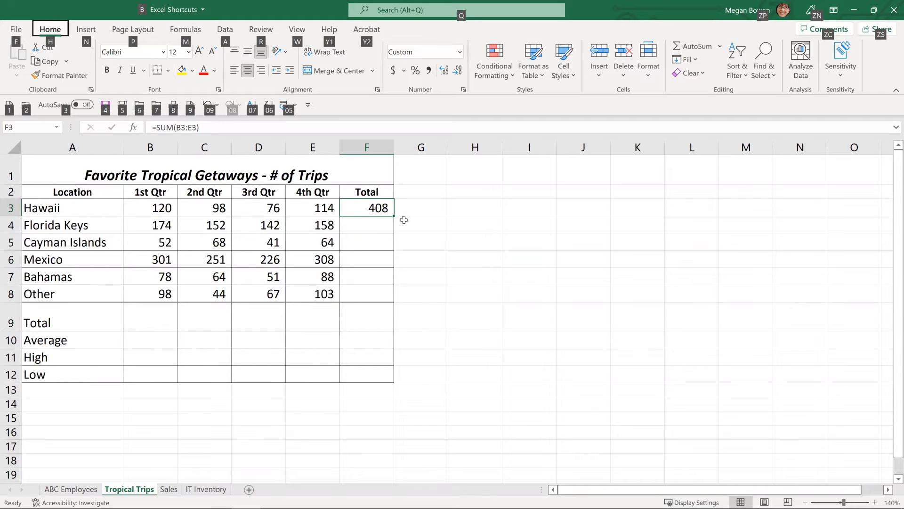
{"action": "key", "text": "h"}
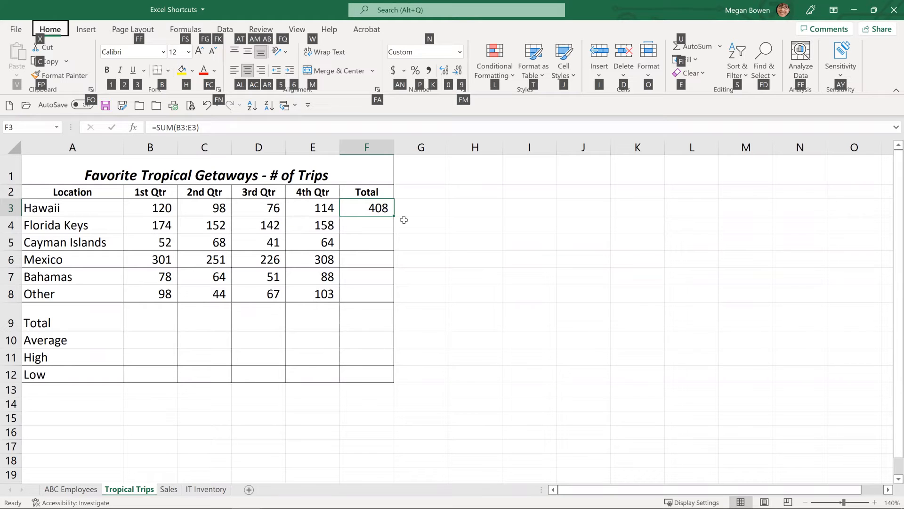
{"action": "key", "text": "f"}
{"action": "key", "text": "i"}
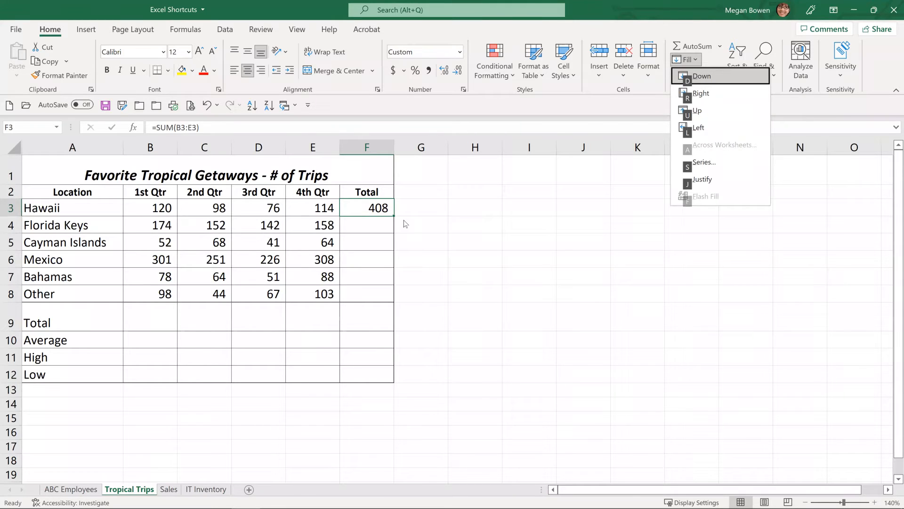
{"action": "key", "text": "d"}
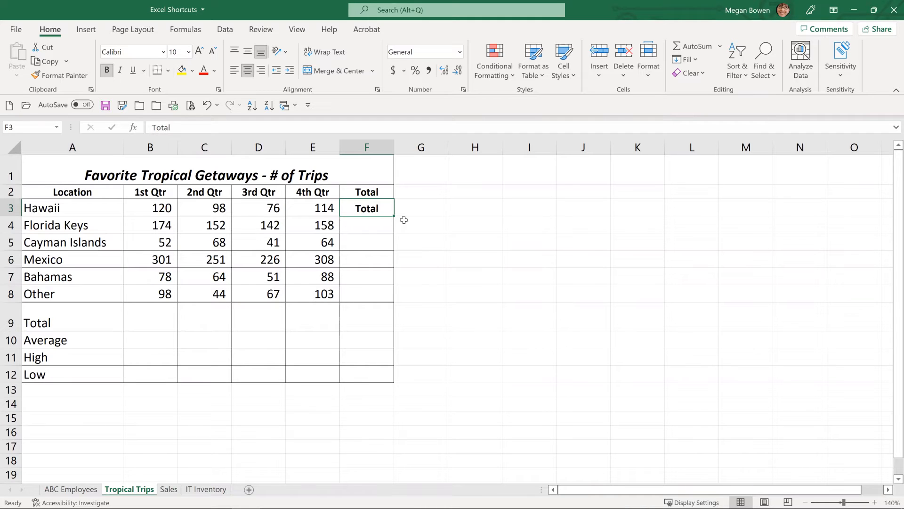
{"action": "key", "text": "ctrl+z"}
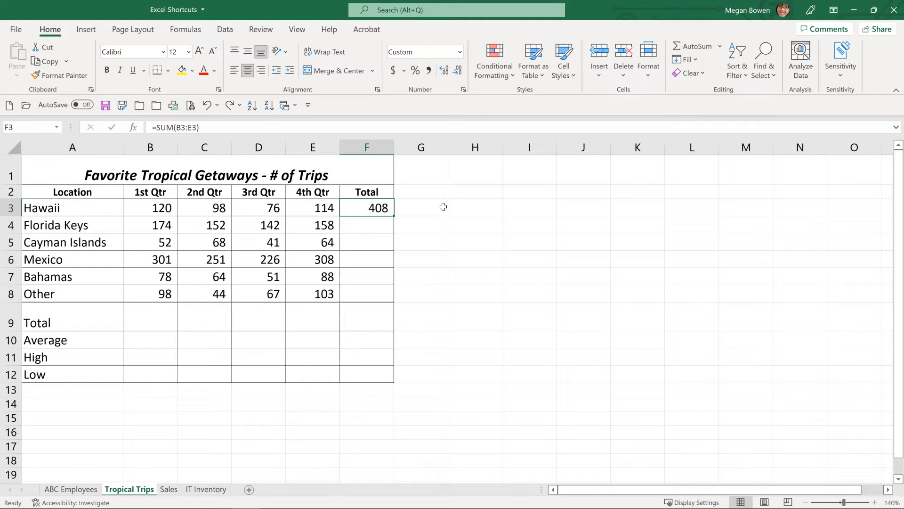
Fill the F3 total formula down through F8 and select all of the sheet's formula cells with Go To Special
{"action": "left_click_drag", "start_coordinate": [395, 215], "coordinate": [385, 297]}
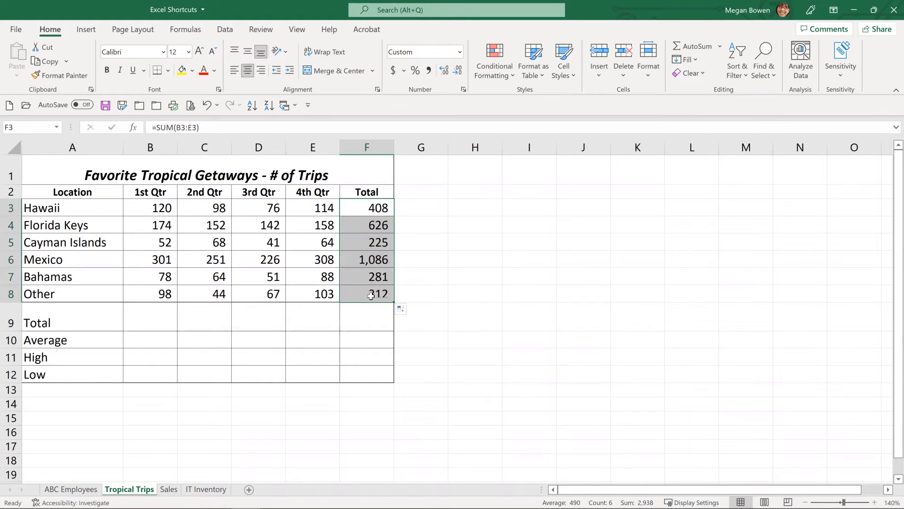
{"action": "left_click", "coordinate": [357, 210]}
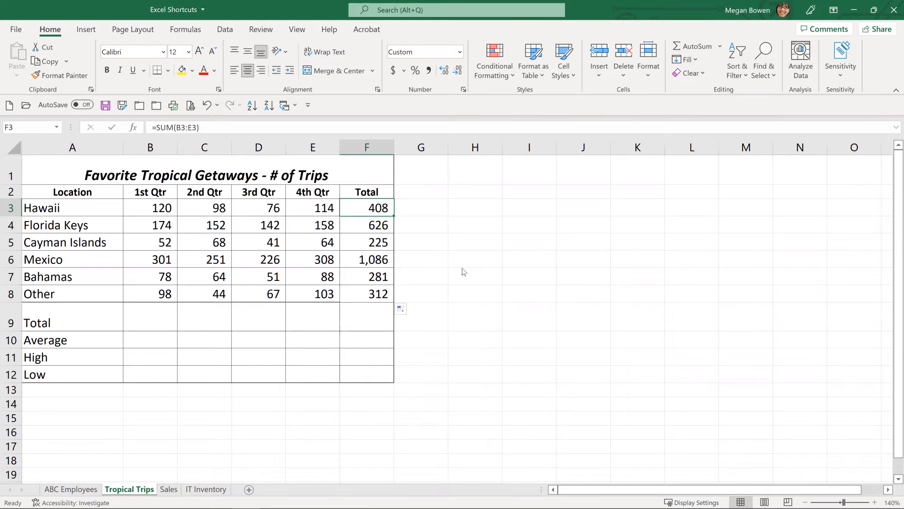
{"action": "key", "text": "ctrl+g"}
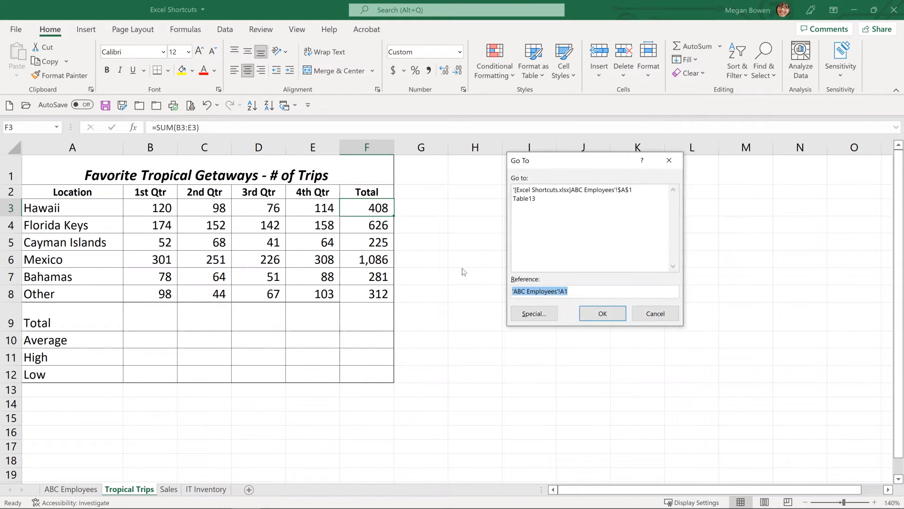
{"action": "key", "text": "alt+s"}
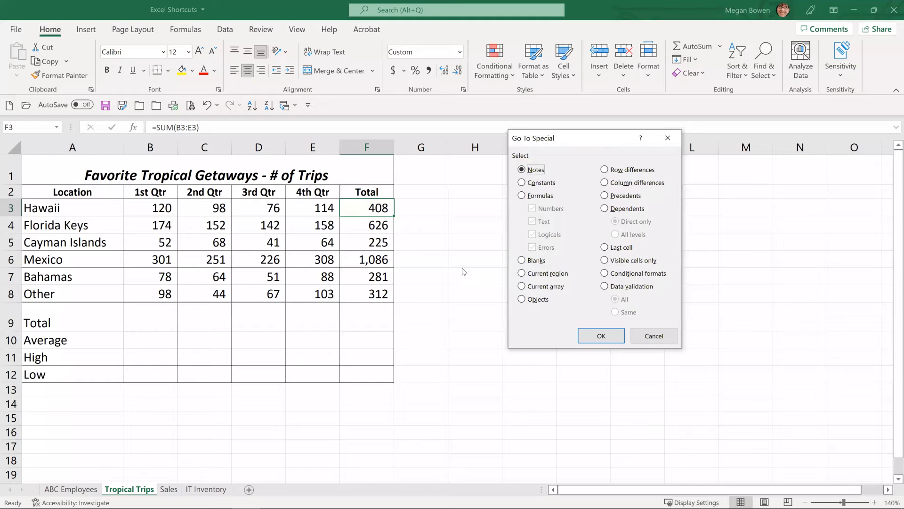
{"action": "key", "text": "alt+f"}
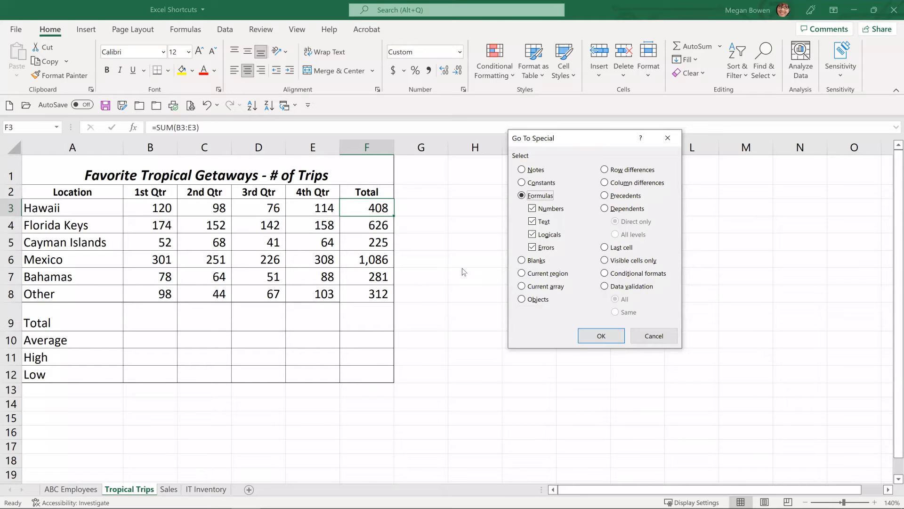
{"action": "key", "text": "Return"}
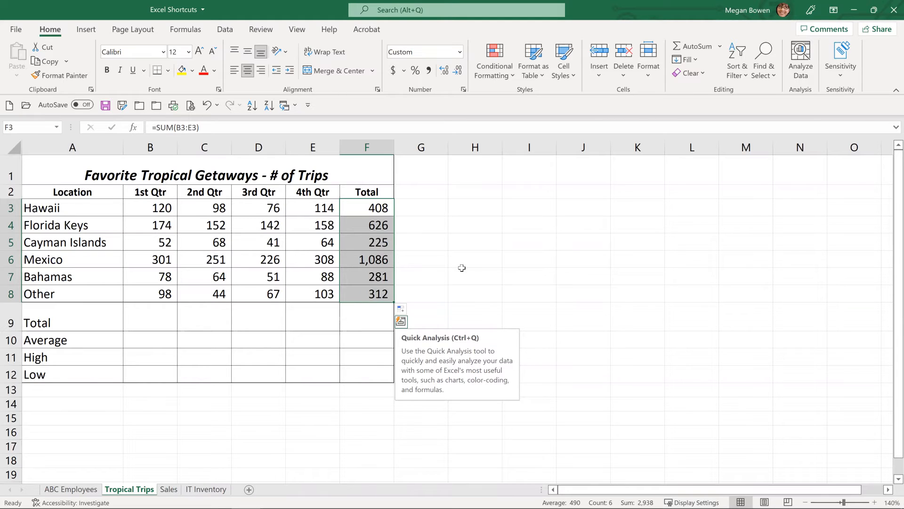
Select the whole Tropical Getaways data region and expand the selection to the entire worksheet
{"action": "key", "text": "ctrl+a"}
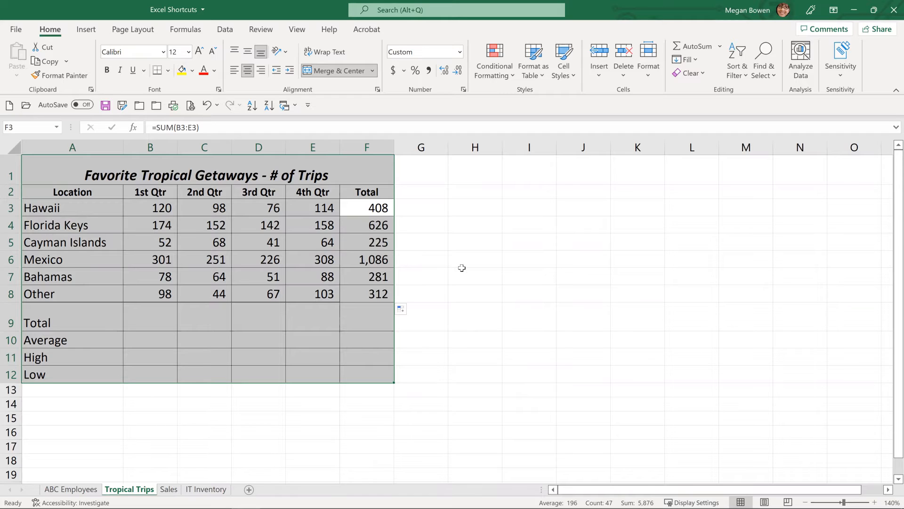
{"action": "key", "text": "ctrl+a"}
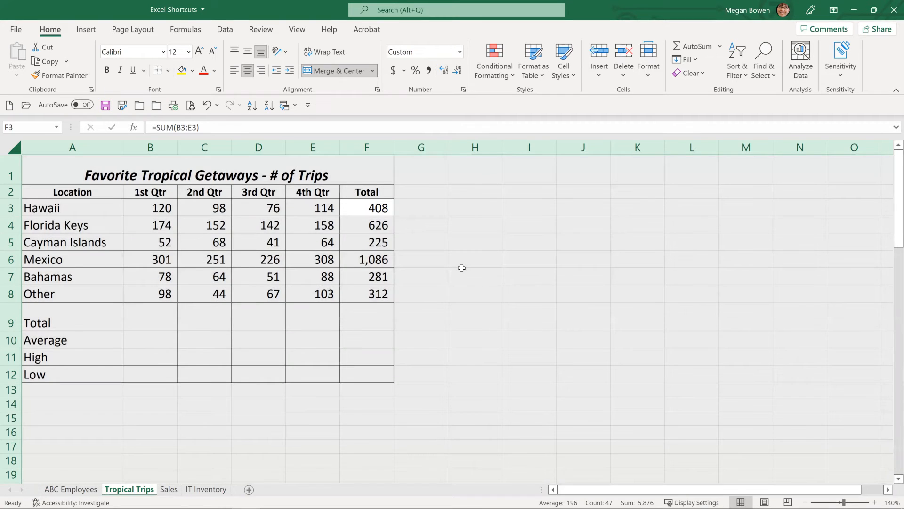
Move to the Sales sheet and extend the selection from A2 to cover the range A2:I10
{"action": "key", "text": "ctrl+Page_Down"}
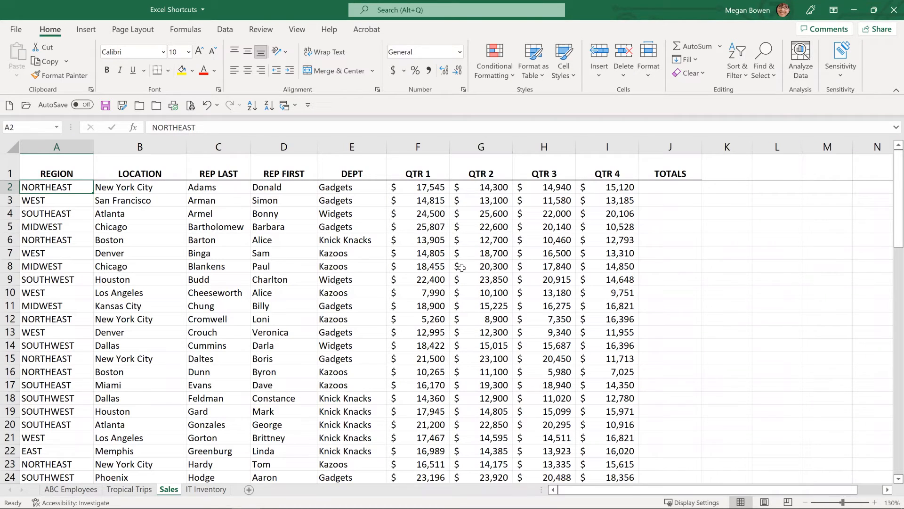
{"action": "key", "text": "shift+Down"}
{"action": "key", "text": "shift+Down"}
{"action": "key", "text": "shift+Down"}
{"action": "key", "text": "shift+Down"}
{"action": "key", "text": "shift+Down"}
{"action": "key", "text": "shift+Down"}
{"action": "key", "text": "shift+Down"}
{"action": "key", "text": "shift+Down"}
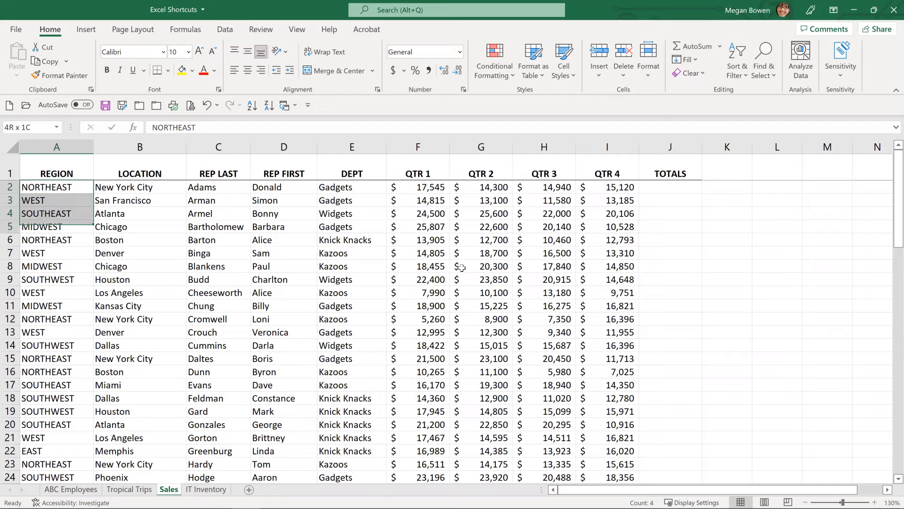
{"action": "key", "text": "shift+Right"}
{"action": "key", "text": "shift+Right"}
{"action": "key", "text": "shift+Right"}
{"action": "key", "text": "shift+Right"}
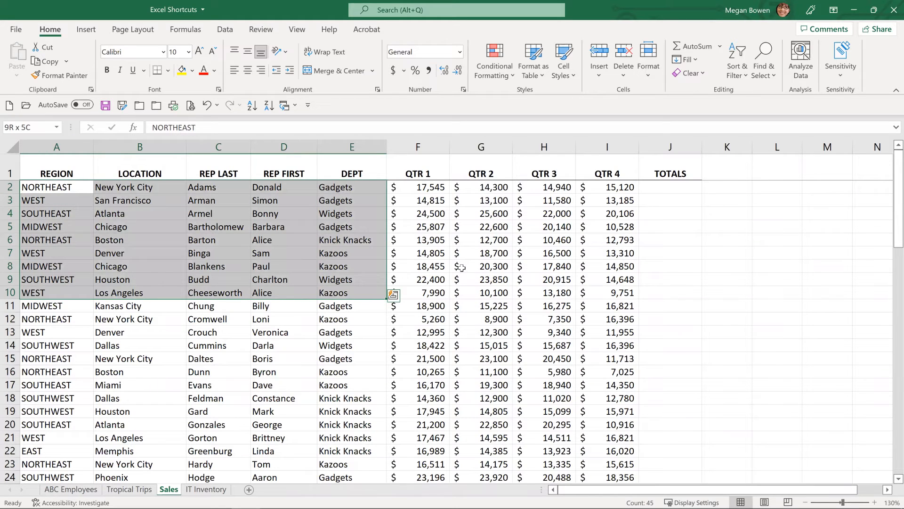
{"action": "key", "text": "shift+Right"}
{"action": "key", "text": "shift+Right"}
{"action": "key", "text": "shift+Right"}
{"action": "key", "text": "shift+Right"}
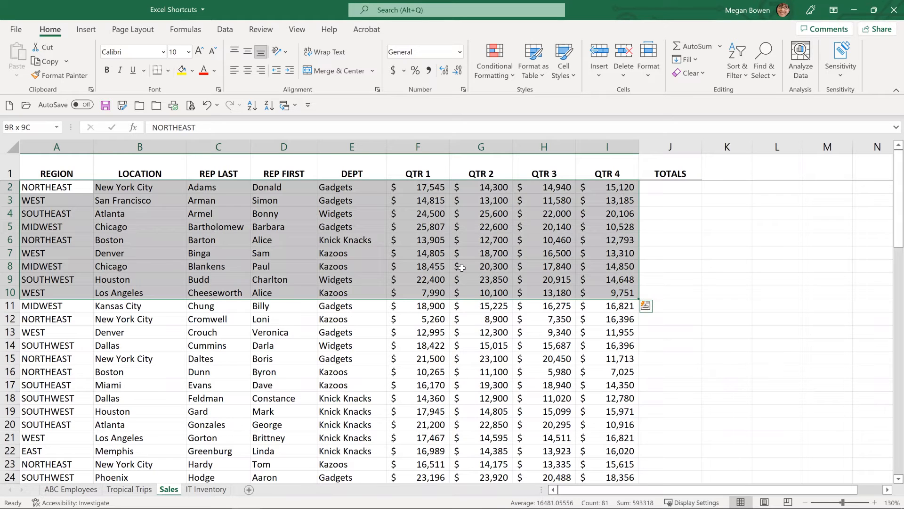
Extend and shrink the selection row by row until it covers A2:I17 of the Sales data
{"action": "key", "text": "shift+Down"}
{"action": "key", "text": "shift+Down"}
{"action": "key", "text": "shift+Down"}
{"action": "key", "text": "shift+Down"}
{"action": "key", "text": "shift+Down"}
{"action": "key", "text": "shift+Down"}
{"action": "key", "text": "shift+Down"}
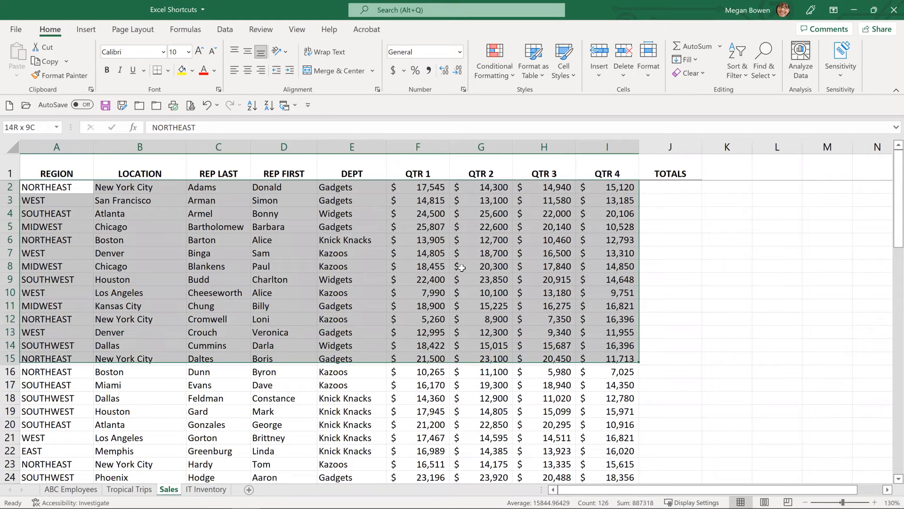
{"action": "key", "text": "shift+Up"}
{"action": "key", "text": "shift+Up"}
{"action": "key", "text": "shift+Down"}
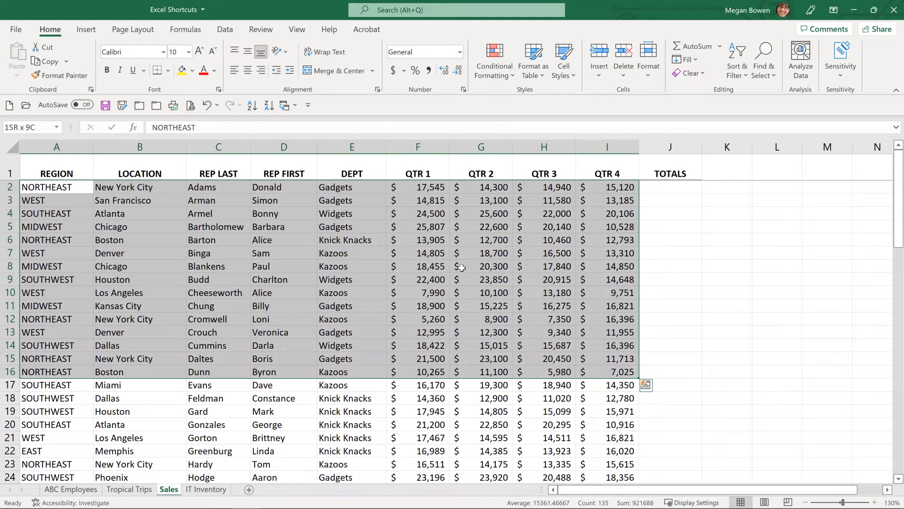
{"action": "key", "text": "shift+Down"}
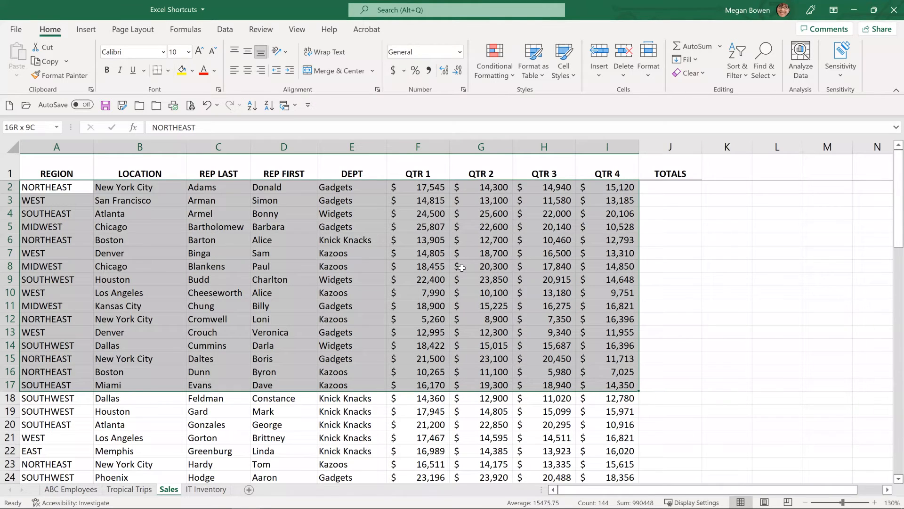
{"action": "key", "text": "shift+Down"}
{"action": "key", "text": "shift+Down"}
{"action": "key", "text": "shift+Down"}
{"action": "key", "text": "shift+Down"}
{"action": "key", "text": "shift+Up"}
{"action": "key", "text": "shift+Up"}
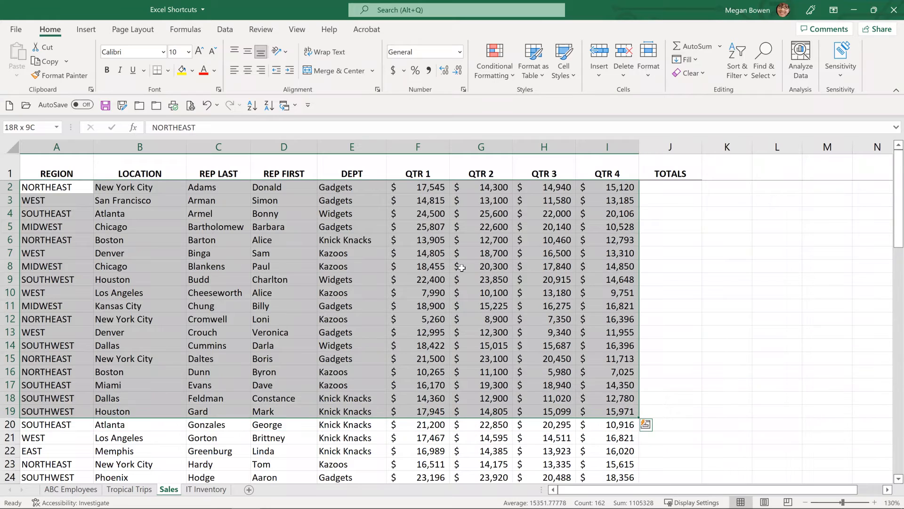
{"action": "key", "text": "shift+Up"}
{"action": "key", "text": "shift+Up"}
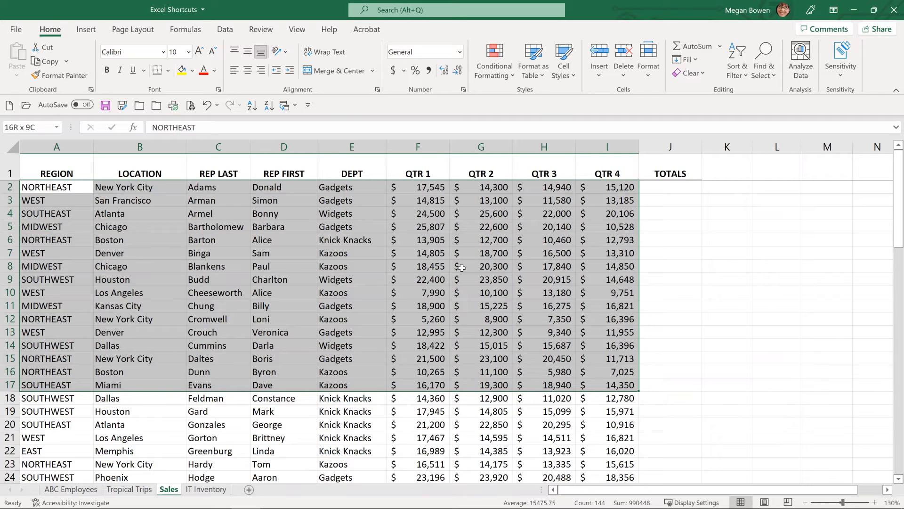
Format the selected Sales cells as bold and italic, and collapse the selection to cell A2
{"action": "key", "text": "ctrl+b"}
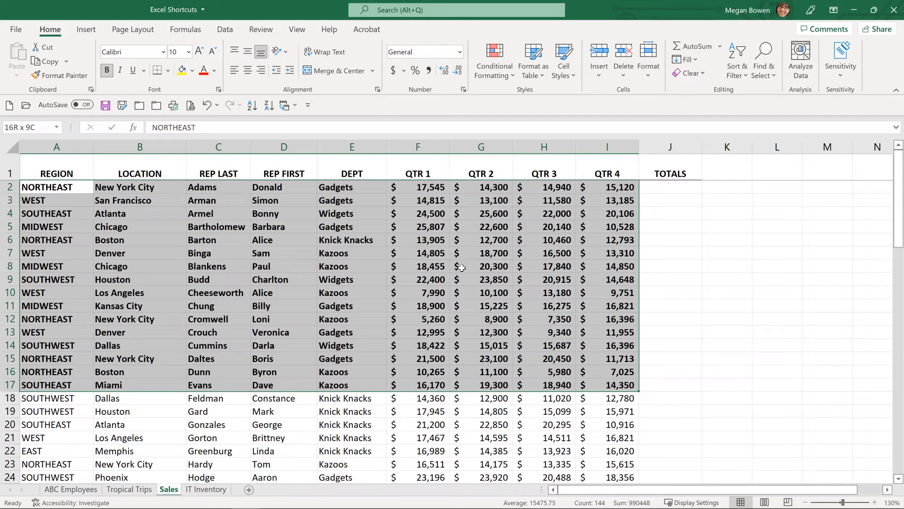
{"action": "key", "text": "ctrl+i"}
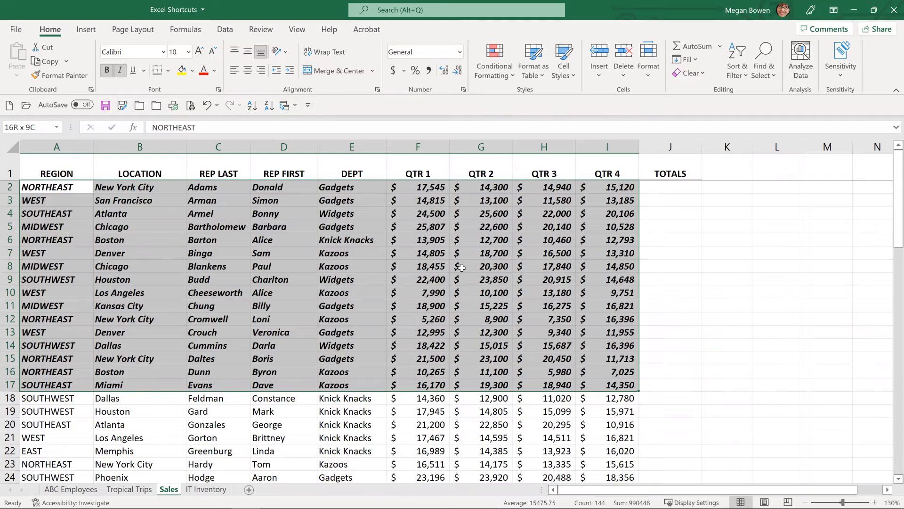
{"action": "key", "text": "shift+BackSpace"}
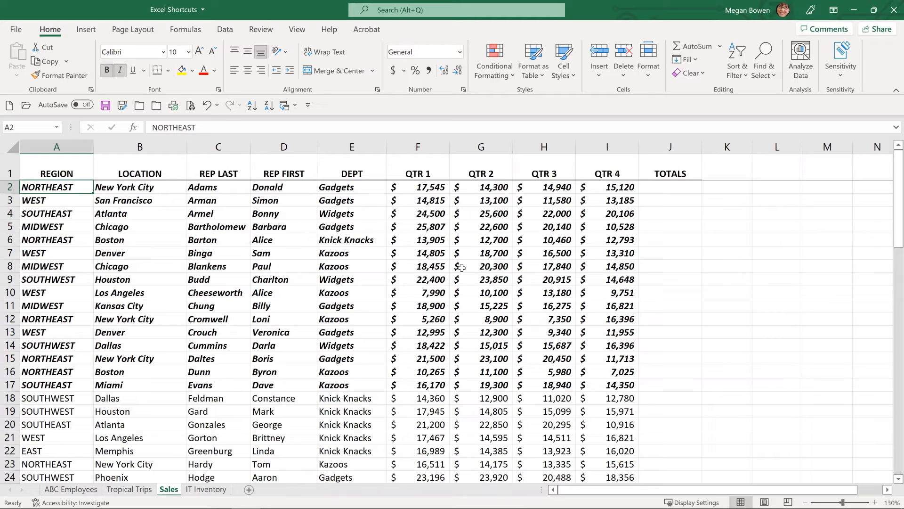
Restore the workbook window to a smaller size and turn on Extend Selection mode at cell A2
{"action": "key", "text": "F8"}
{"action": "key", "text": "F8"}
{"action": "left_click", "coordinate": [873, 10]}
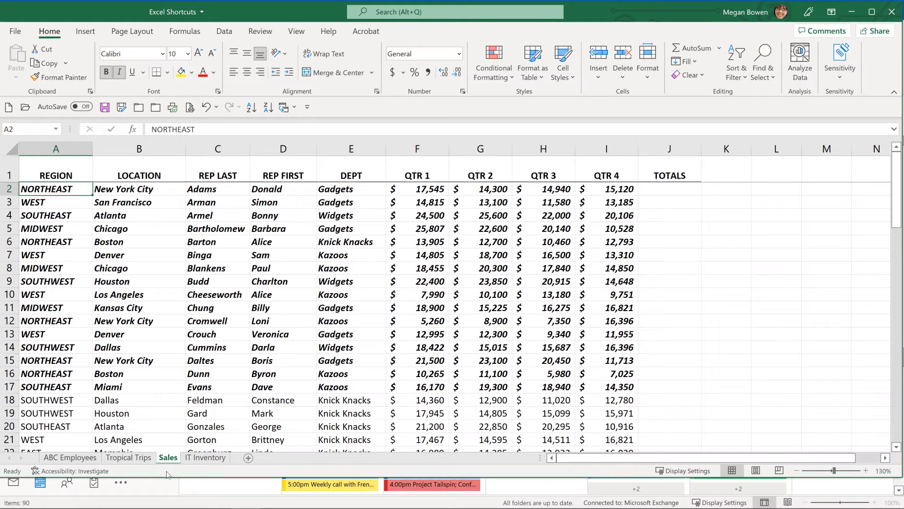
{"action": "key", "text": "F8"}
Add the Caps Lock and Num Lock indicators to the status bar
{"action": "right_click", "coordinate": [187, 471]}
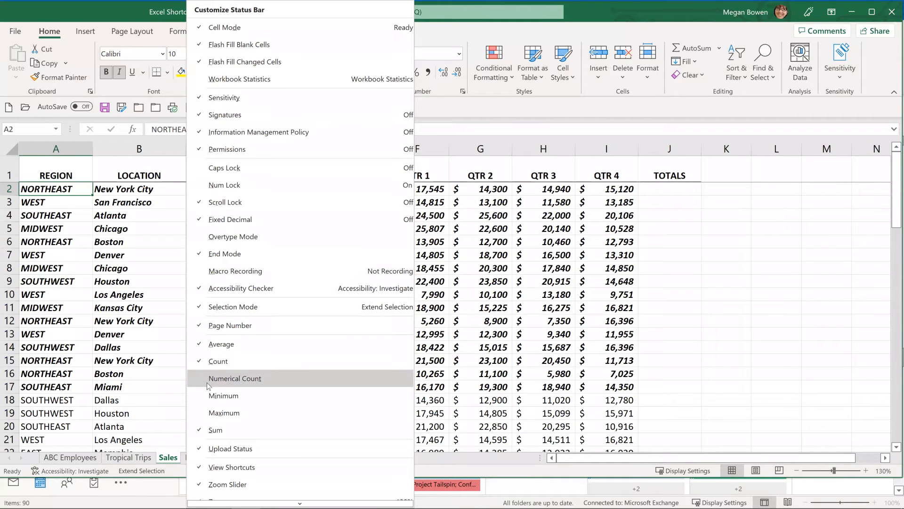
{"action": "left_click", "coordinate": [201, 171]}
{"action": "left_click", "coordinate": [202, 185]}
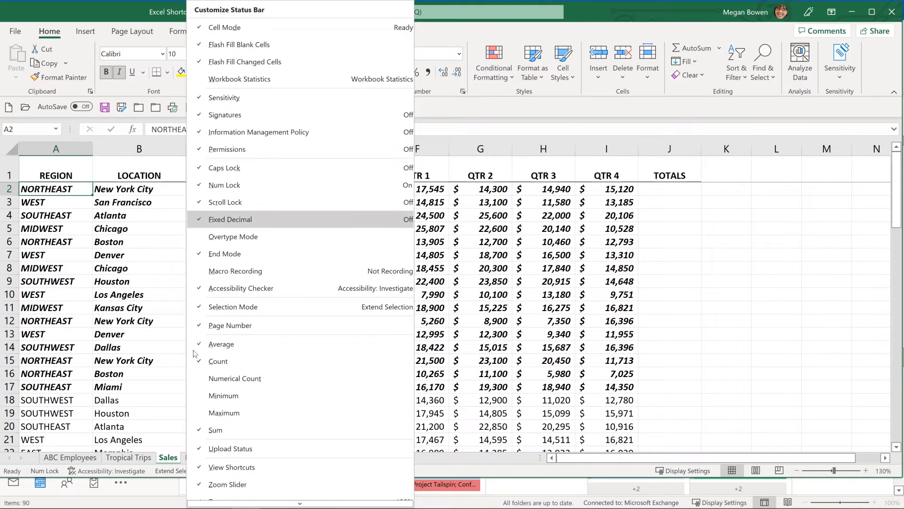
{"action": "left_click", "coordinate": [168, 473]}
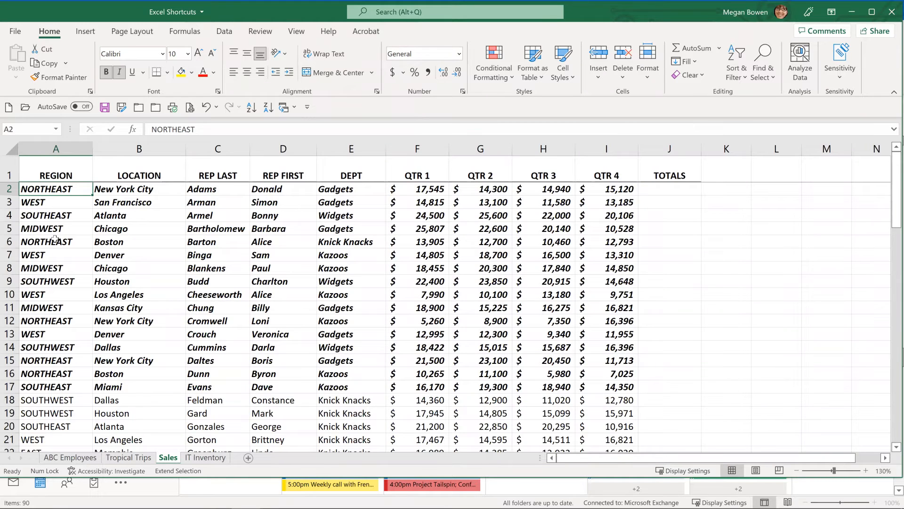
Extend the Sales sheet selection from A2 to cover A2:G25 using Extend Selection mode
{"action": "key", "text": "Down"}
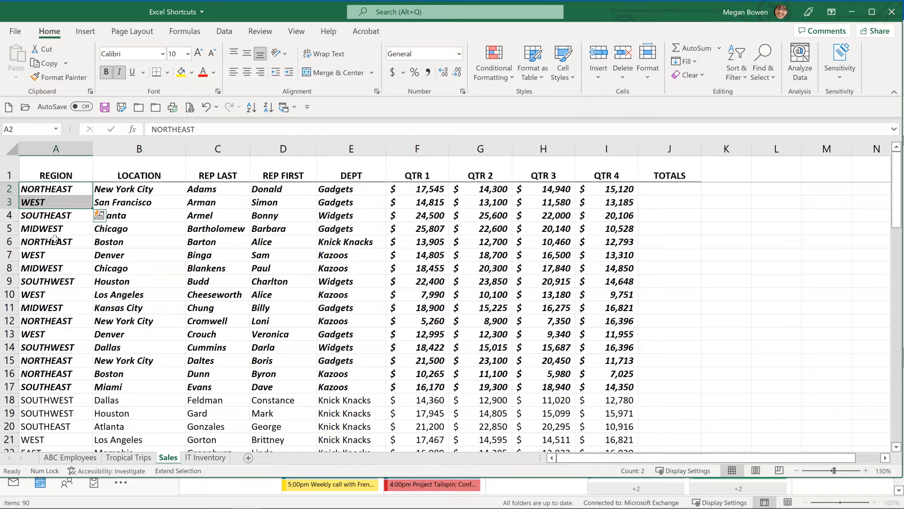
{"action": "key", "text": "Right"}
{"action": "key", "text": "Down"}
{"action": "key", "text": "Down"}
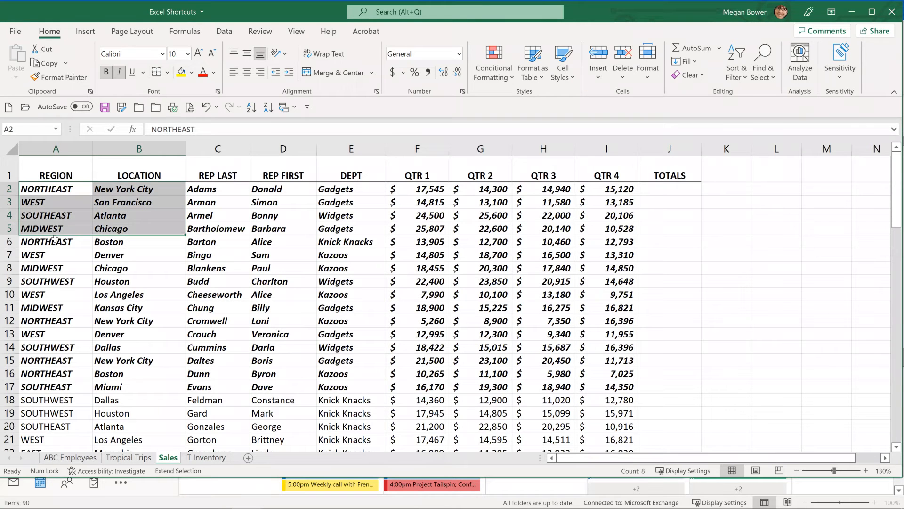
{"action": "key", "text": "Page_Down"}
{"action": "key", "text": "Right"}
{"action": "key", "text": "Right"}
{"action": "key", "text": "Right"}
{"action": "key", "text": "Right"}
{"action": "key", "text": "Right"}
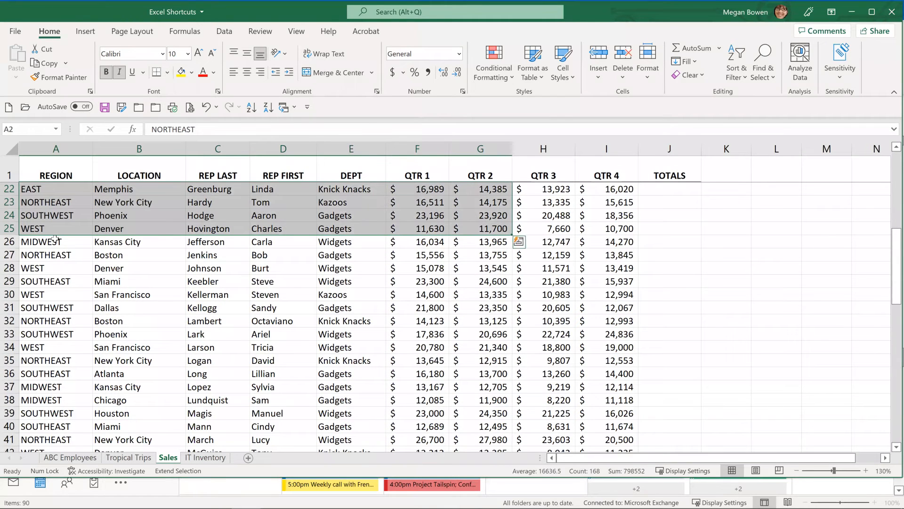
Extend the selection to A2:J35, then end Extend Selection mode and return to cell A2
{"action": "key", "text": "Right"}
{"action": "key", "text": "Right"}
{"action": "key", "text": "Right"}
{"action": "key", "text": "Down"}
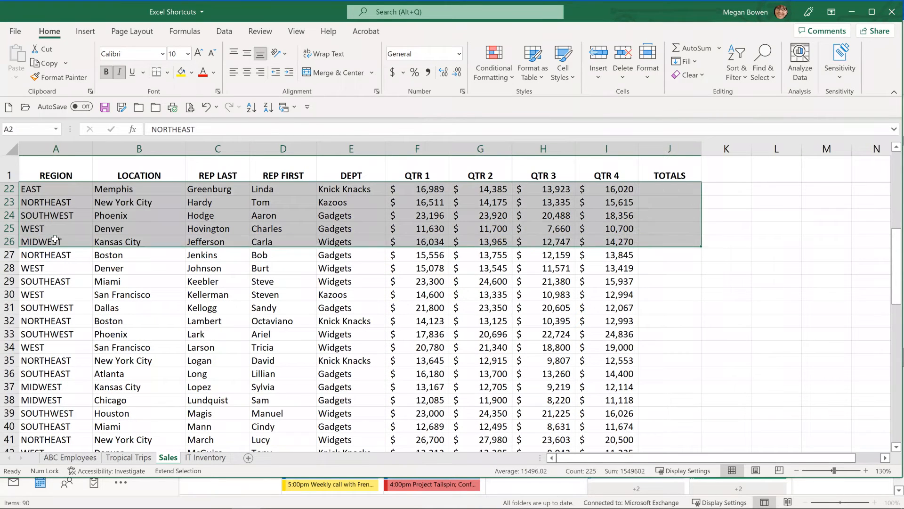
{"action": "key", "text": "Down"}
{"action": "key", "text": "Down"}
{"action": "key", "text": "Down"}
{"action": "key", "text": "Down"}
{"action": "key", "text": "Down"}
{"action": "key", "text": "Down"}
{"action": "key", "text": "Down"}
{"action": "key", "text": "Down"}
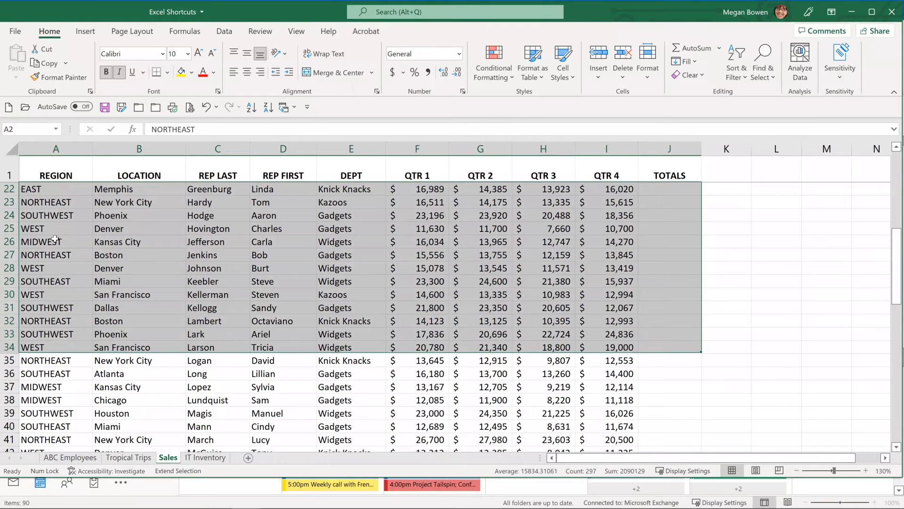
{"action": "key", "text": "Down"}
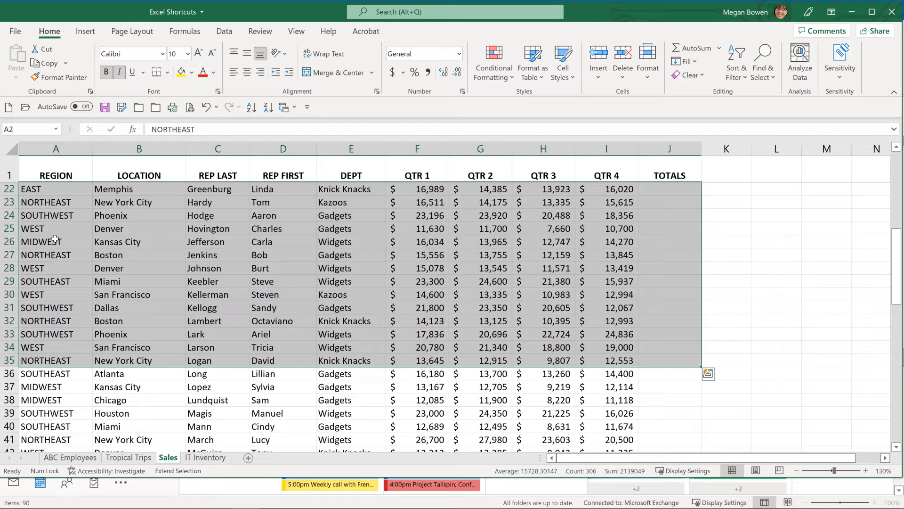
{"action": "key", "text": "F8"}
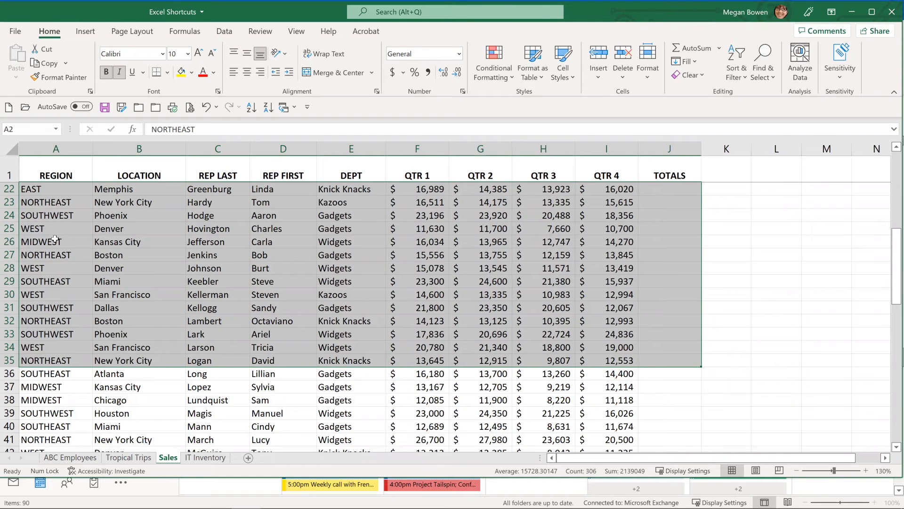
{"action": "key", "text": "ctrl+Home"}
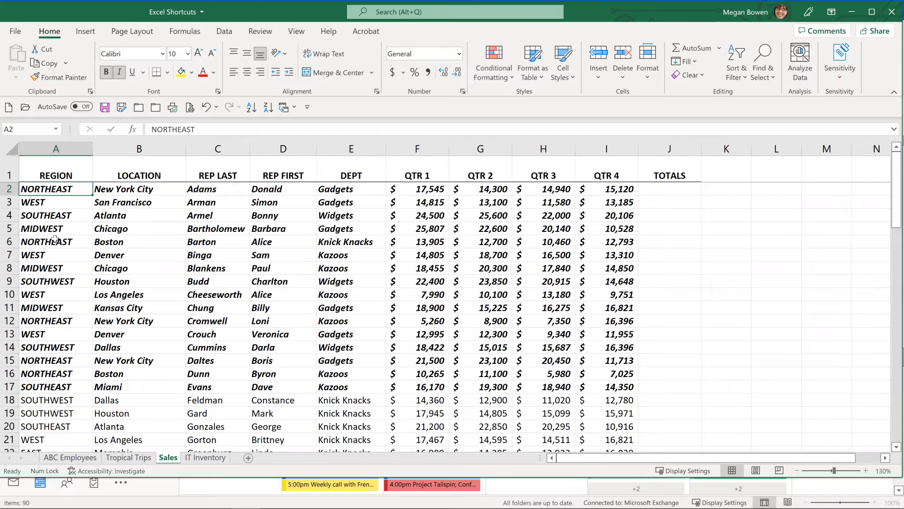
Open cell A4 on the Tropical Trips sheet for in-cell editing and cancel the edit
{"action": "key", "text": "ctrl+Page_Up"}
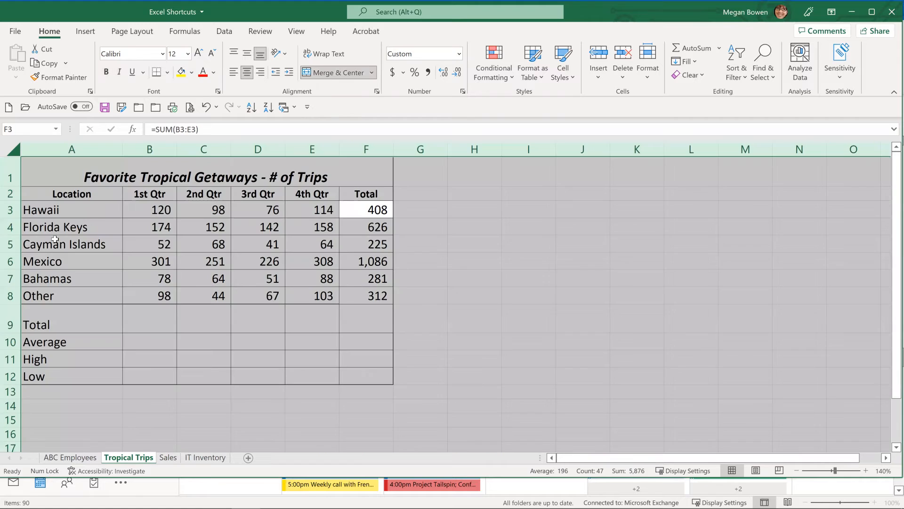
{"action": "key", "text": "Home"}
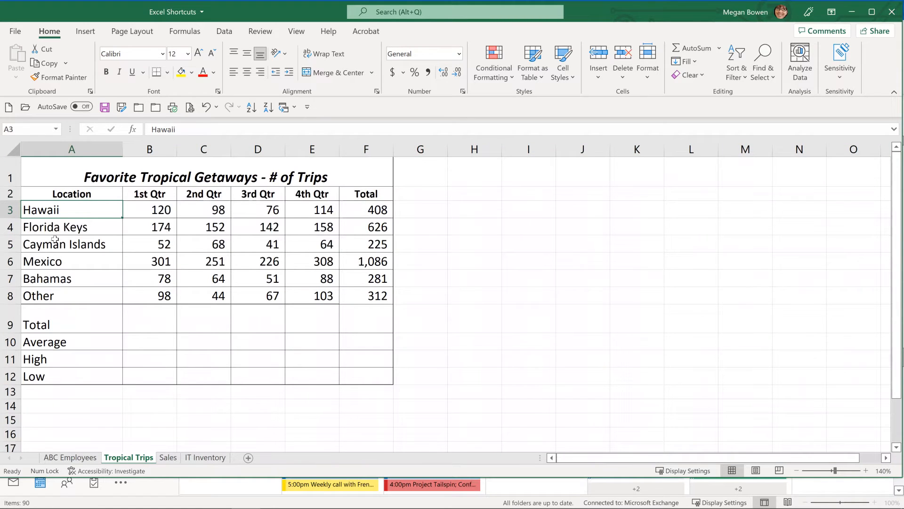
{"action": "key", "text": "Down"}
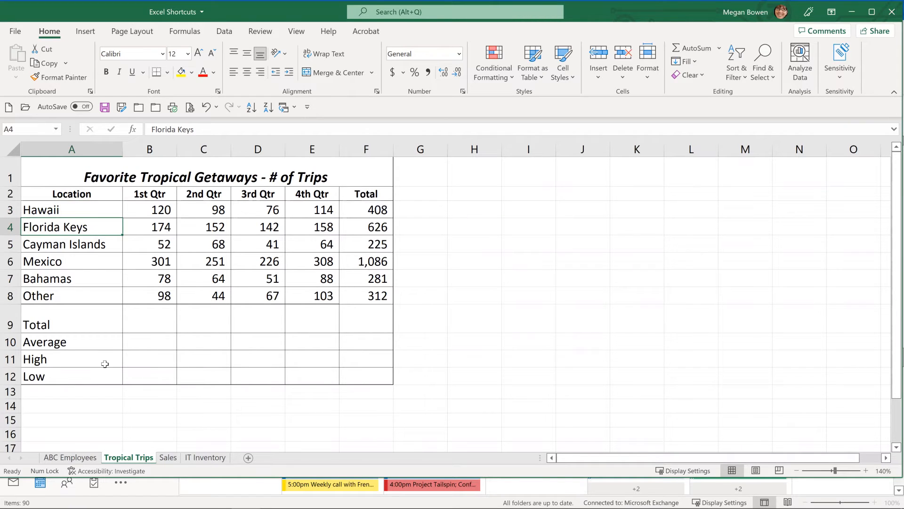
{"action": "key", "text": "F2"}
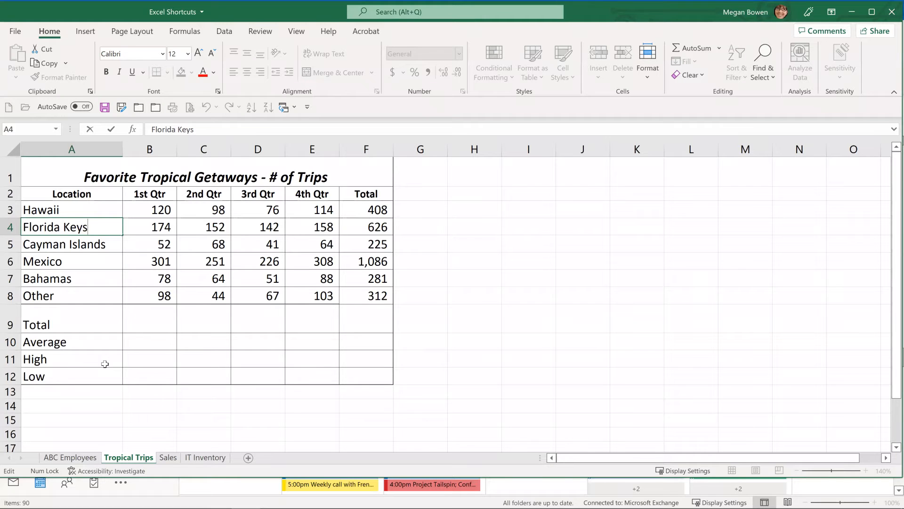
{"action": "key", "text": "Escape"}
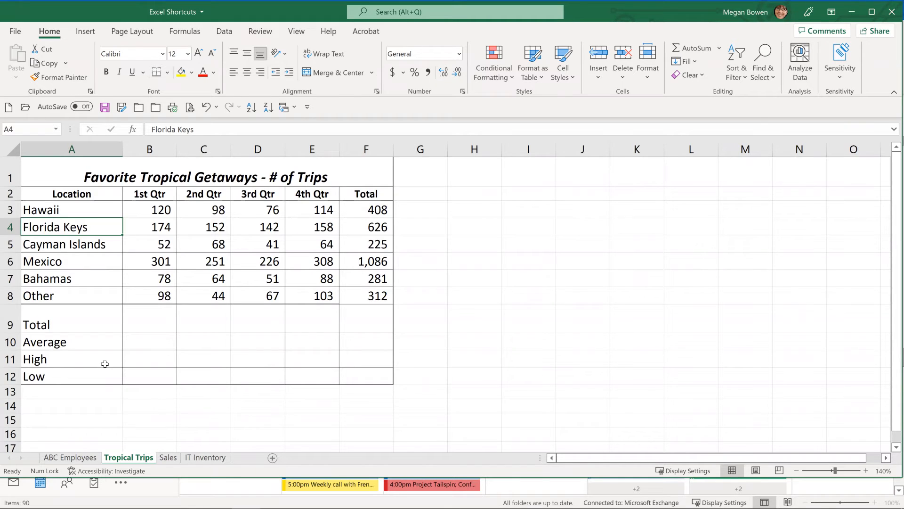
Insert a new worksheet before Tropical Trips and move on to the Sales sheet
{"action": "key", "text": "shift+F11"}
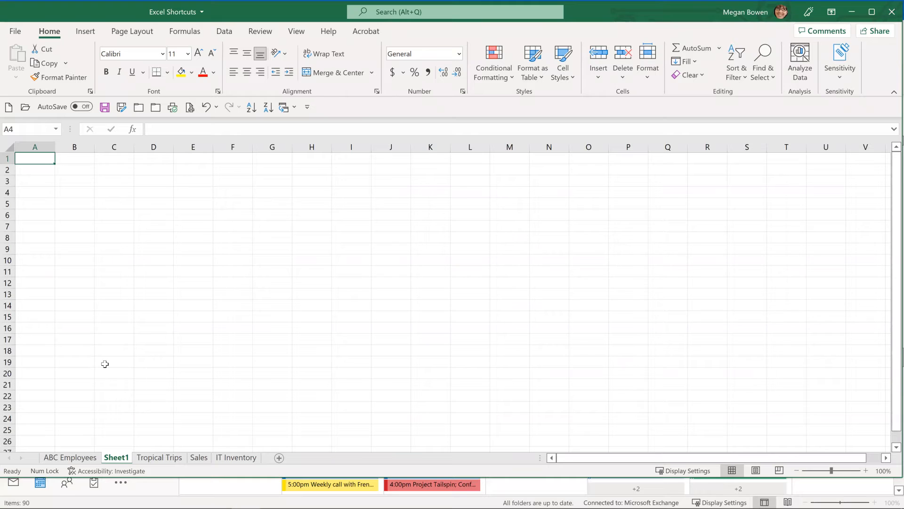
{"action": "key", "text": "ctrl+Page_Down"}
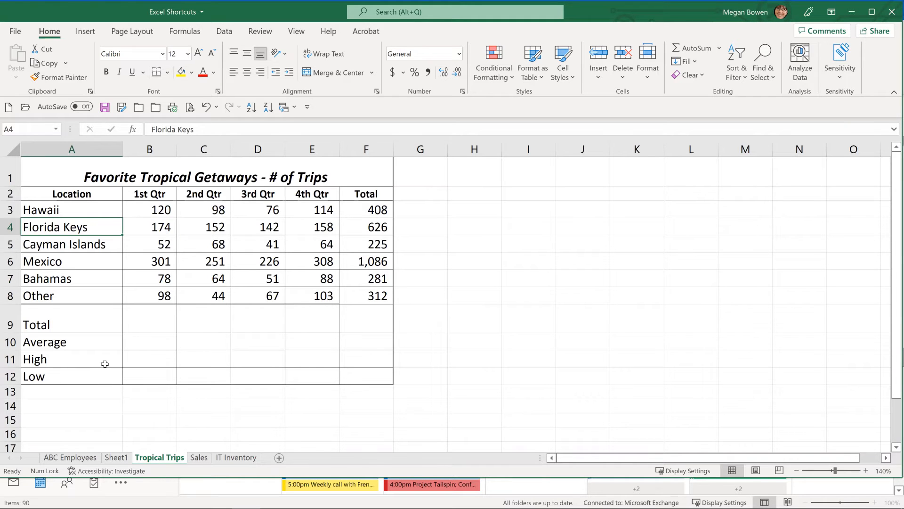
{"action": "key", "text": "ctrl+Page_Down"}
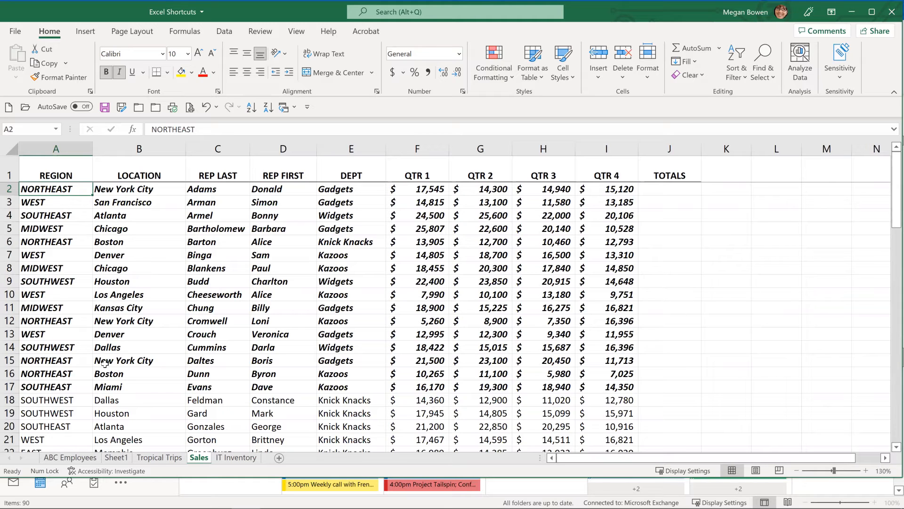
Clear the department in cell E25 of the Sales sheet and refill it from the cell above
{"action": "key", "text": "Page_Down"}
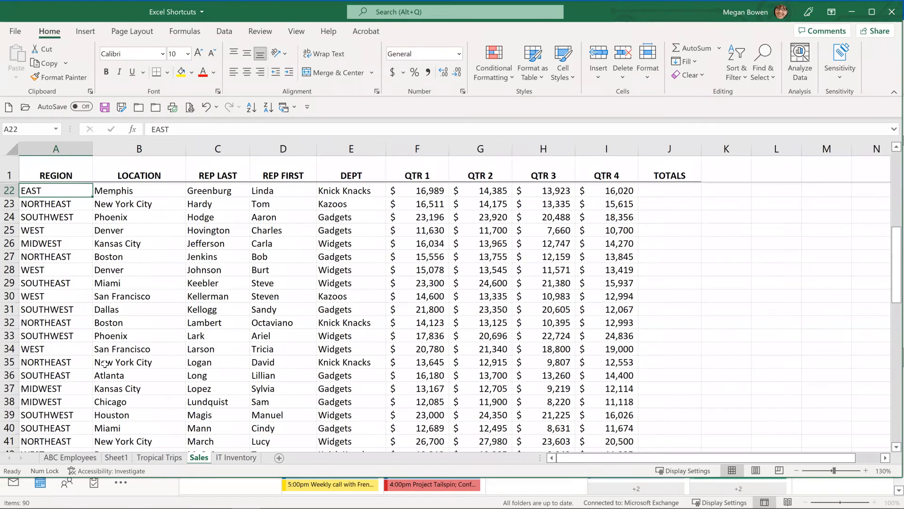
{"action": "key", "text": "Right"}
{"action": "key", "text": "Right"}
{"action": "key", "text": "Down"}
{"action": "key", "text": "Down"}
{"action": "key", "text": "Down"}
{"action": "key", "text": "Right"}
{"action": "key", "text": "Right"}
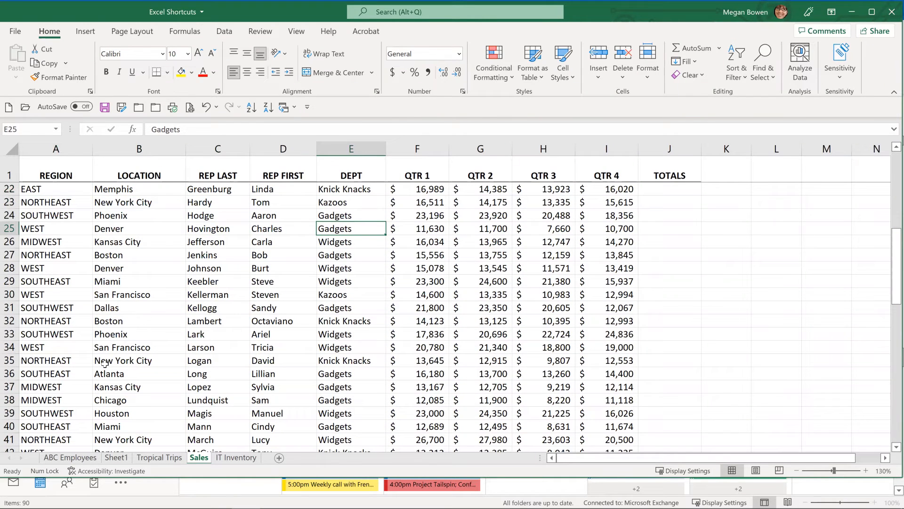
{"action": "key", "text": "Delete"}
{"action": "key", "text": "ctrl+d"}
{"action": "key", "text": "Down"}
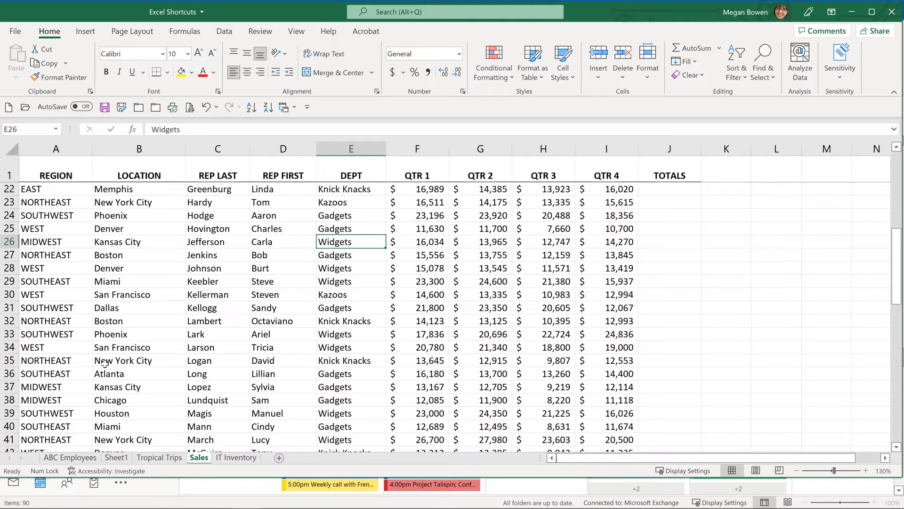
Clear the rep's last name in cell C26 and enter a copy of the entry from the cell above
{"action": "key", "text": "Left"}
{"action": "key", "text": "Left"}
{"action": "key", "text": "Delete"}
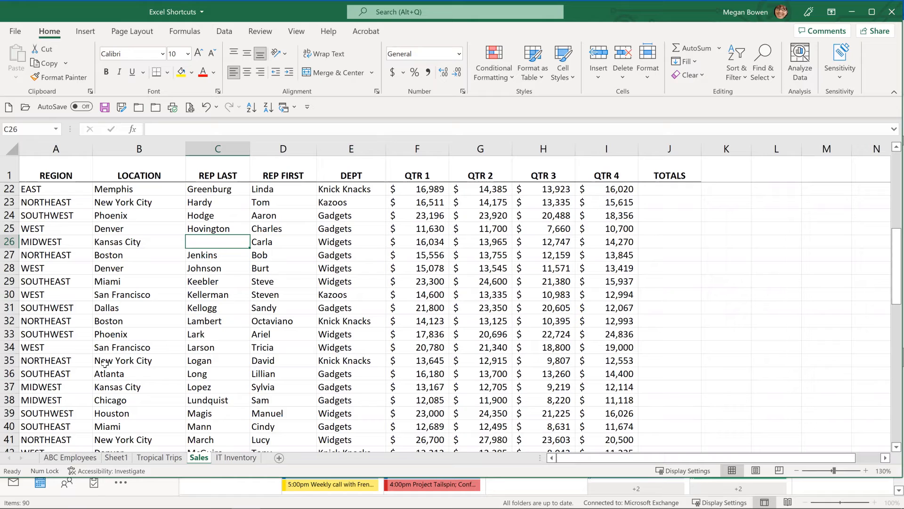
{"action": "key", "text": "ctrl+apostrophe"}
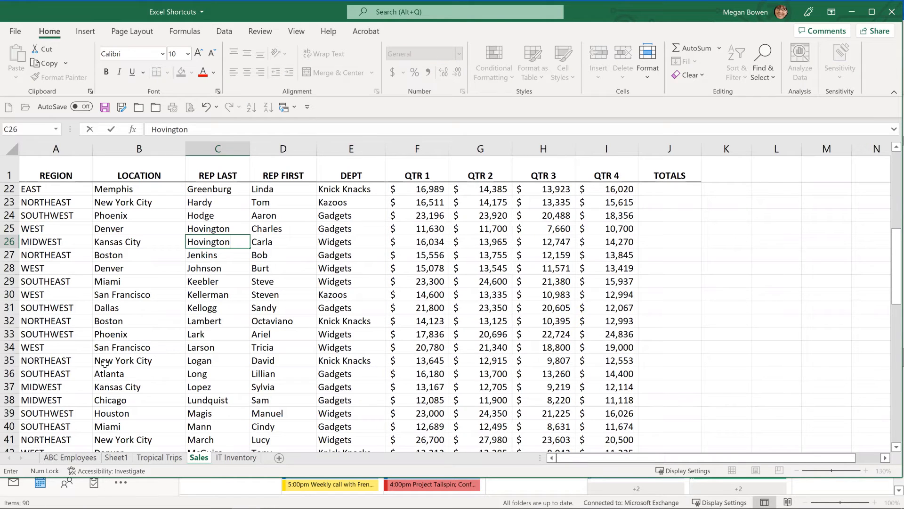
{"action": "key", "text": "Return"}
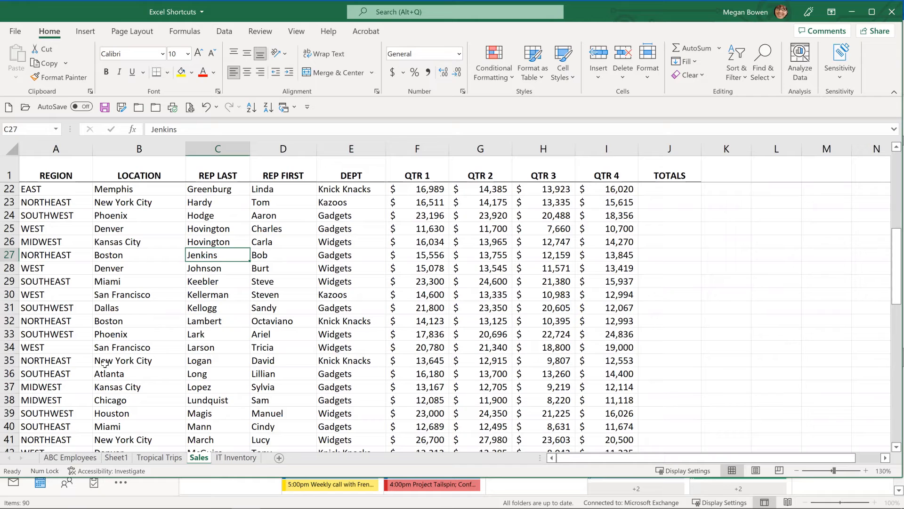
Replace the LOCATION header in cell B1 with "NORTH AMERICAN SALES OFFICE LOCATION" in capitals
{"action": "key", "text": "Up"}
{"action": "key", "text": "Up"}
{"action": "key", "text": "Up"}
{"action": "key", "text": "Up"}
{"action": "key", "text": "Up"}
{"action": "key", "text": "Up"}
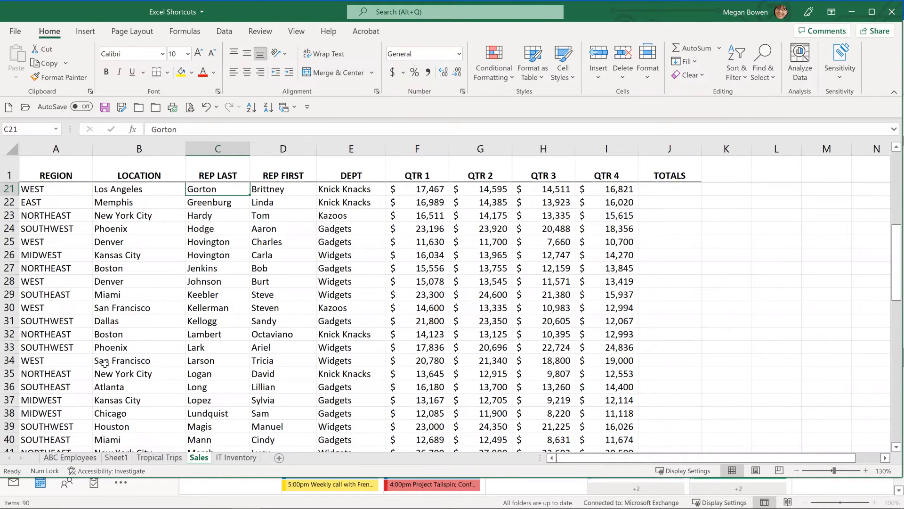
{"action": "key", "text": "ctrl+Home"}
{"action": "key", "text": "Up"}
{"action": "key", "text": "Right"}
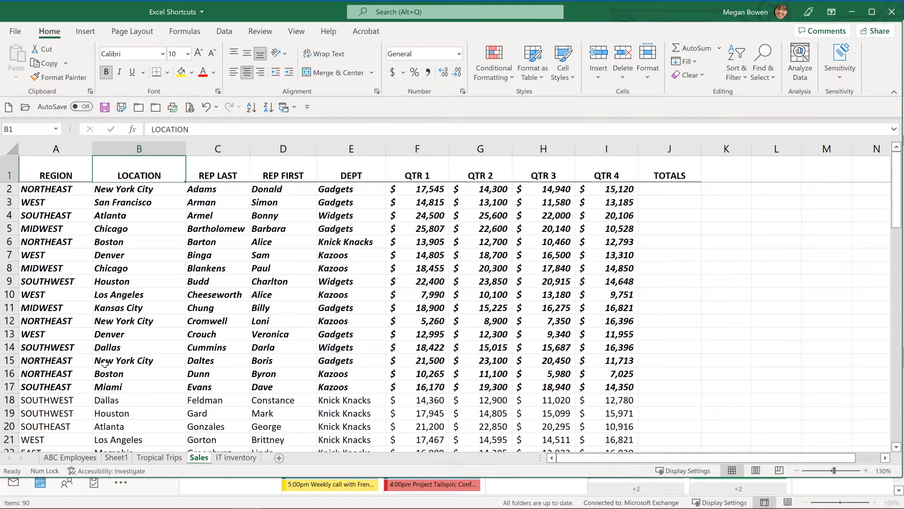
{"action": "key", "text": "Caps_Lock"}
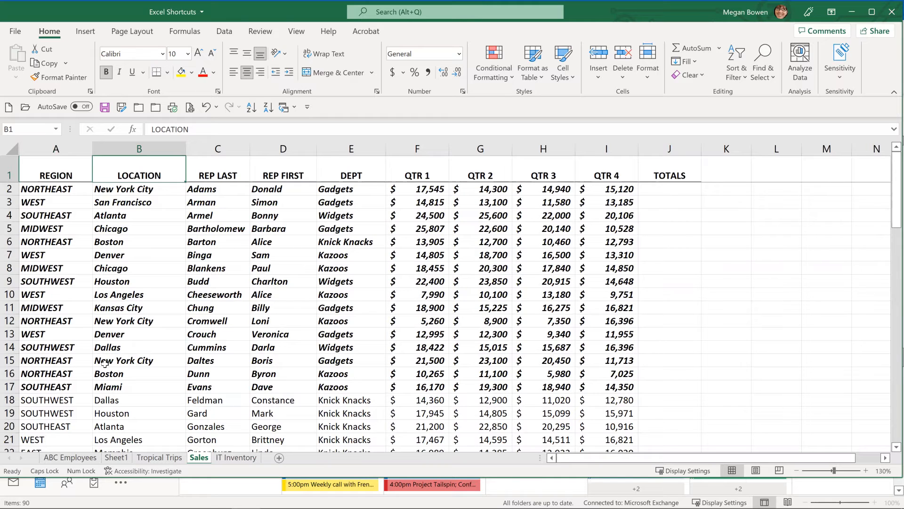
{"action": "type", "text": "NOR"}
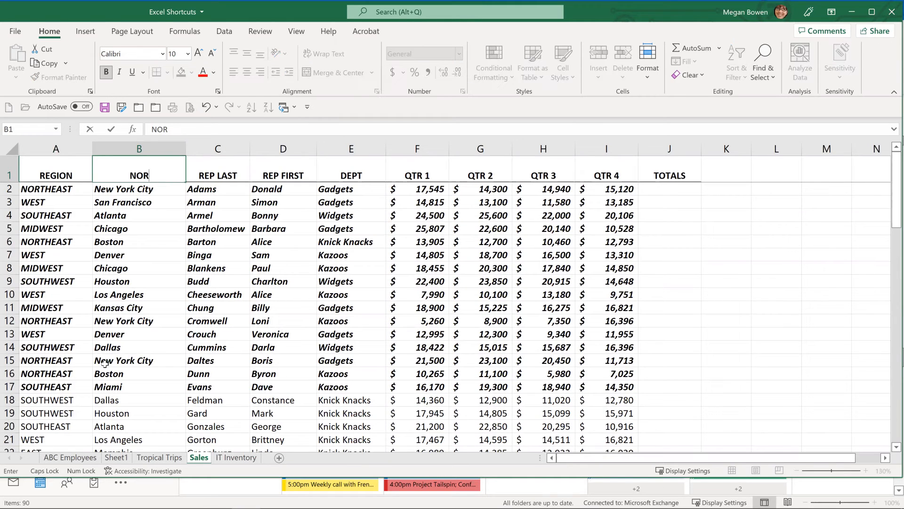
{"action": "type", "text": "TH AMERIC"}
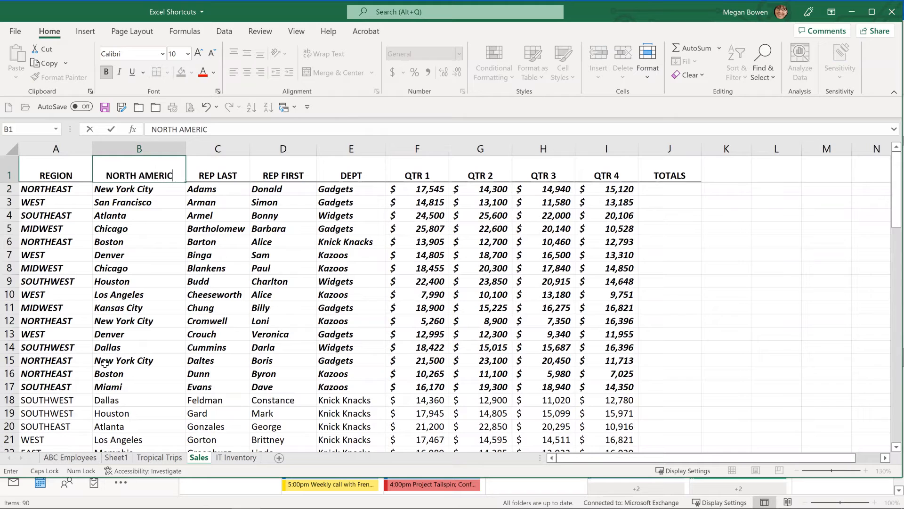
{"action": "type", "text": "AN SALES OFFICE LOCATION"}
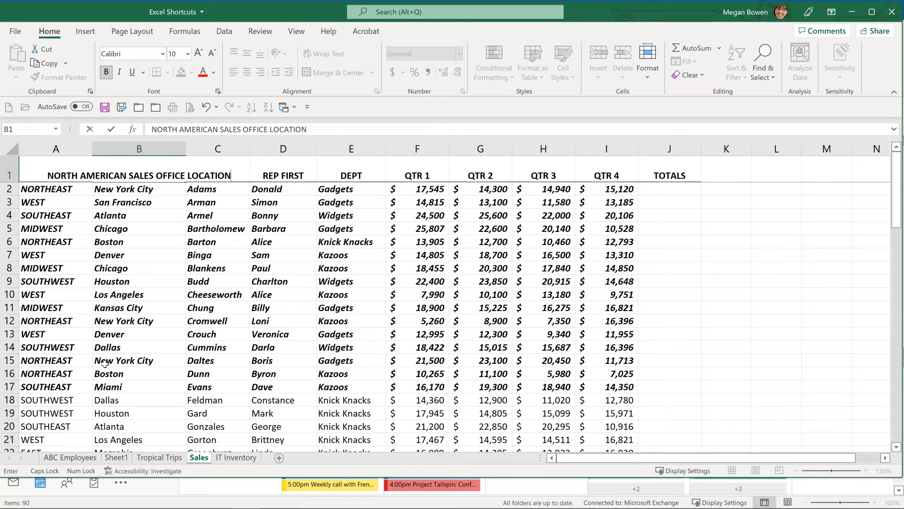
{"action": "key", "text": "shift+Tab"}
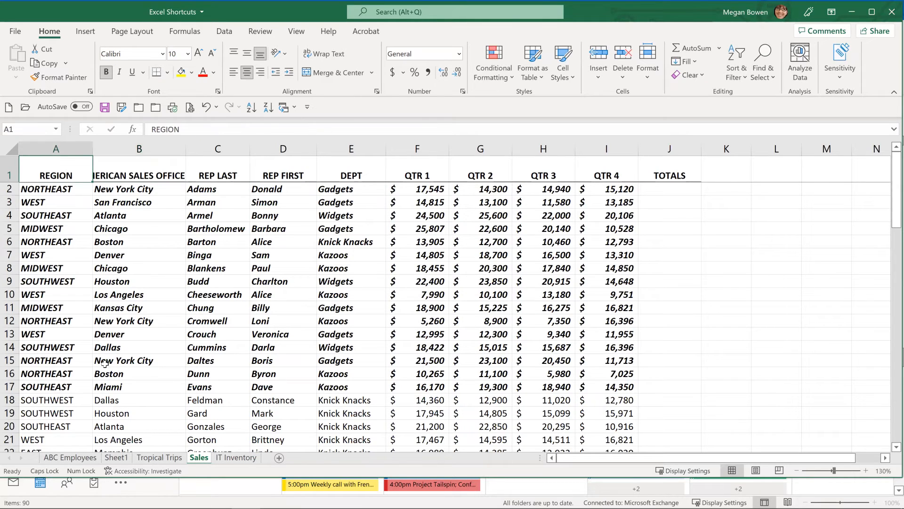
Split the header in cell B1 into three lines, breaking after AMERICAN and after OFFICE, and autofit the height of row 1
{"action": "key", "text": "Tab"}
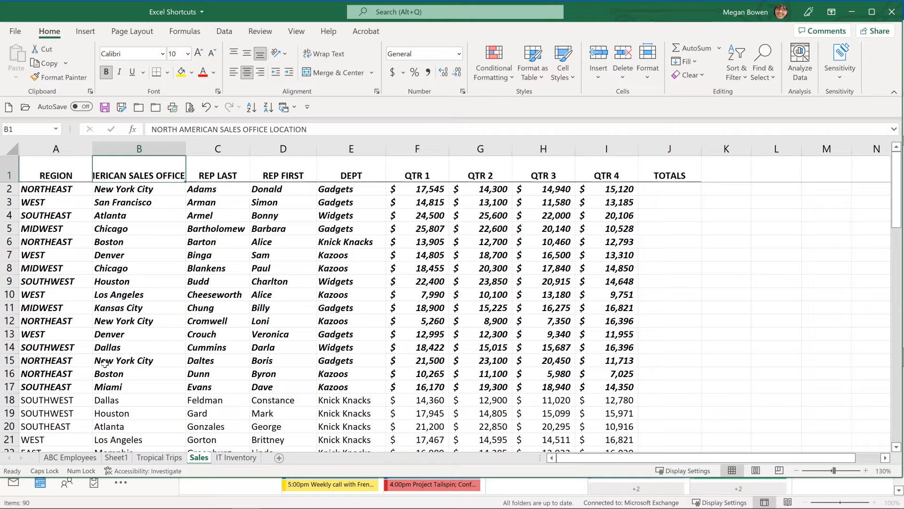
{"action": "key", "text": "F2"}
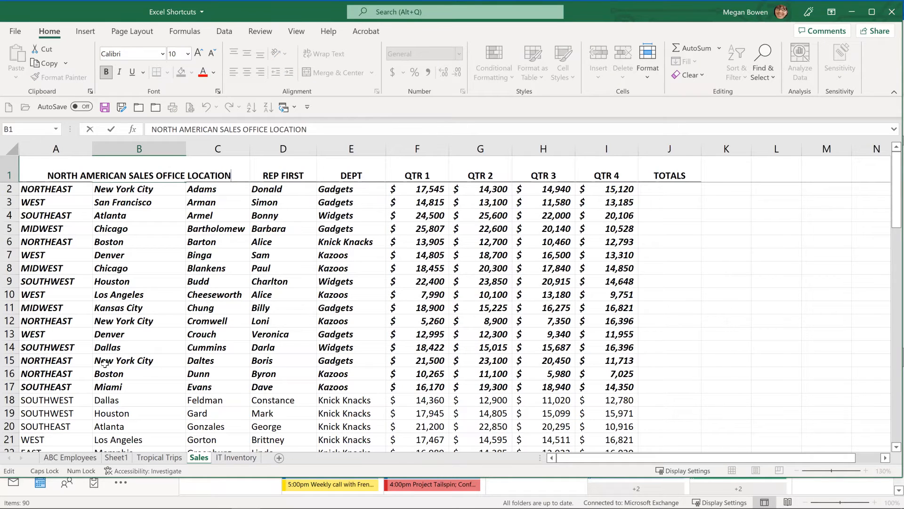
{"action": "key", "text": "Left"}
{"action": "key", "text": "Left"}
{"action": "key", "text": "alt+Return"}
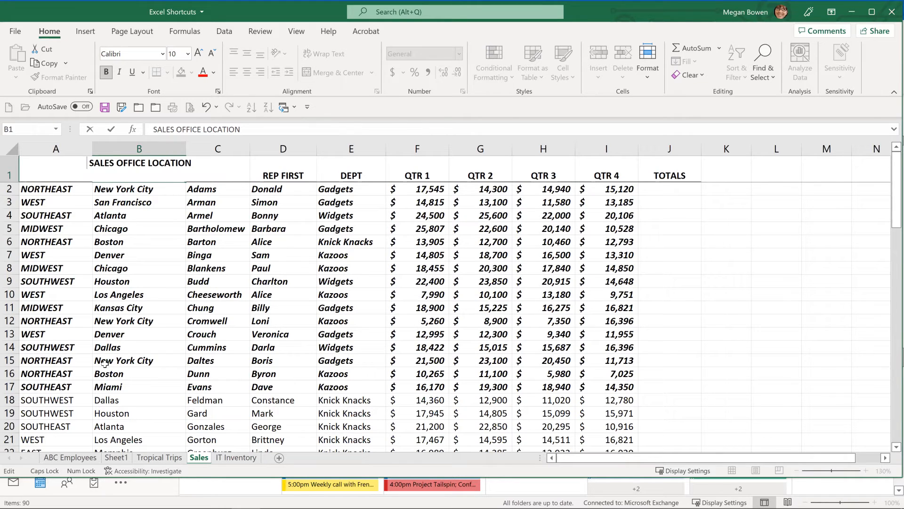
{"action": "key", "text": "Right"}
{"action": "key", "text": "Right"}
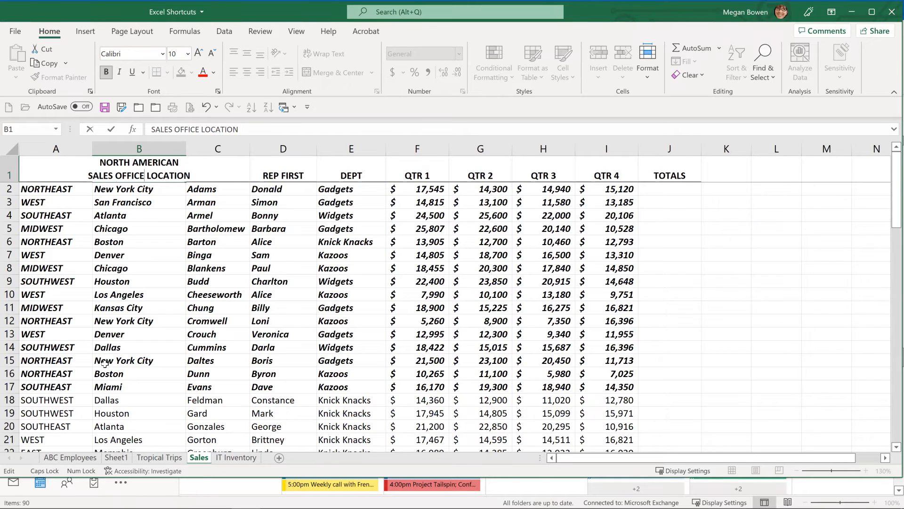
{"action": "key", "text": "alt+Return"}
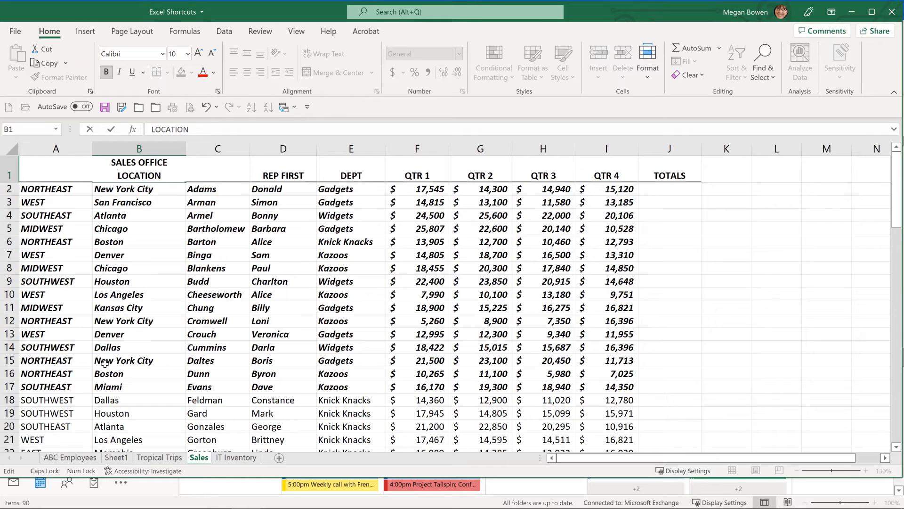
{"action": "key", "text": "Return"}
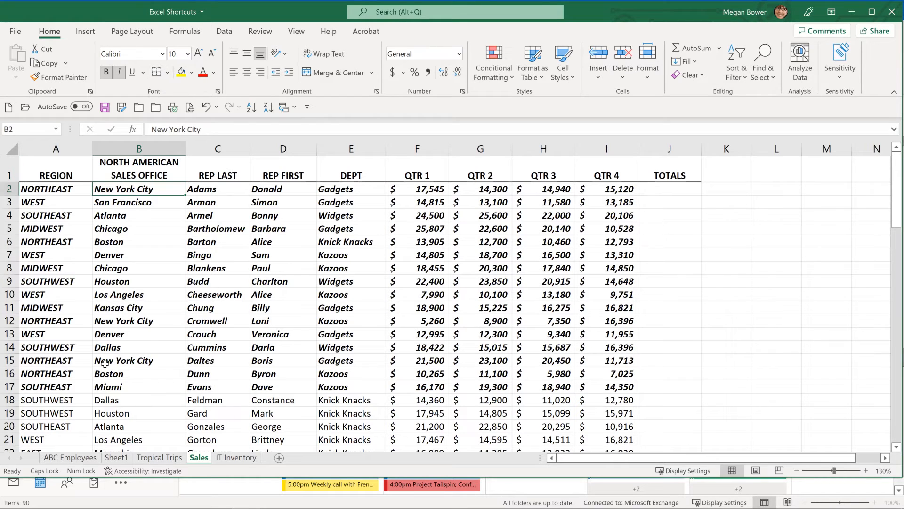
{"action": "key", "text": "Up"}
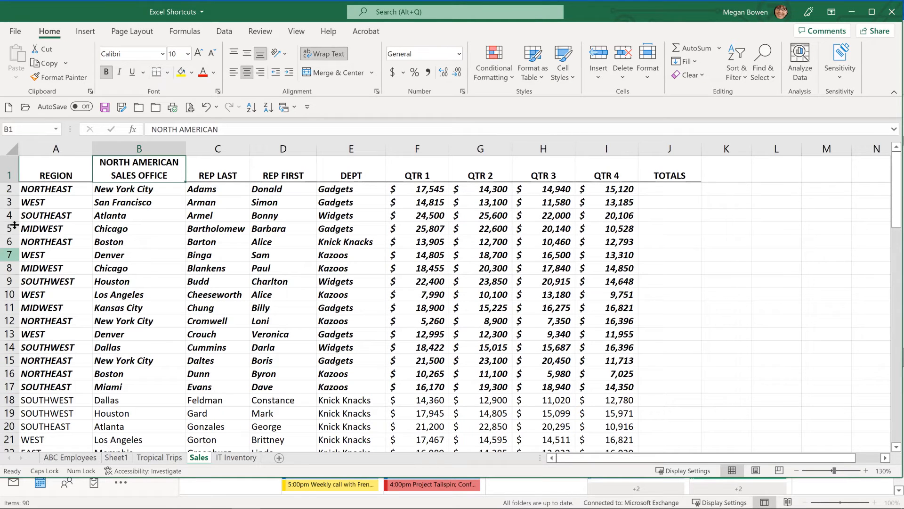
{"action": "double_click", "coordinate": [12, 182]}
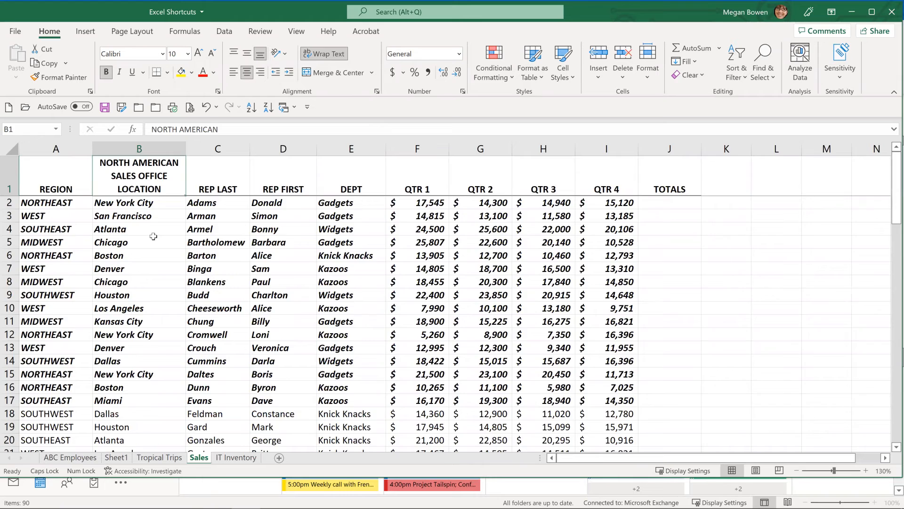
Go to the blank Sheet1 and set its zoom magnification to 200%
{"action": "key", "text": "ctrl+Page_Down"}
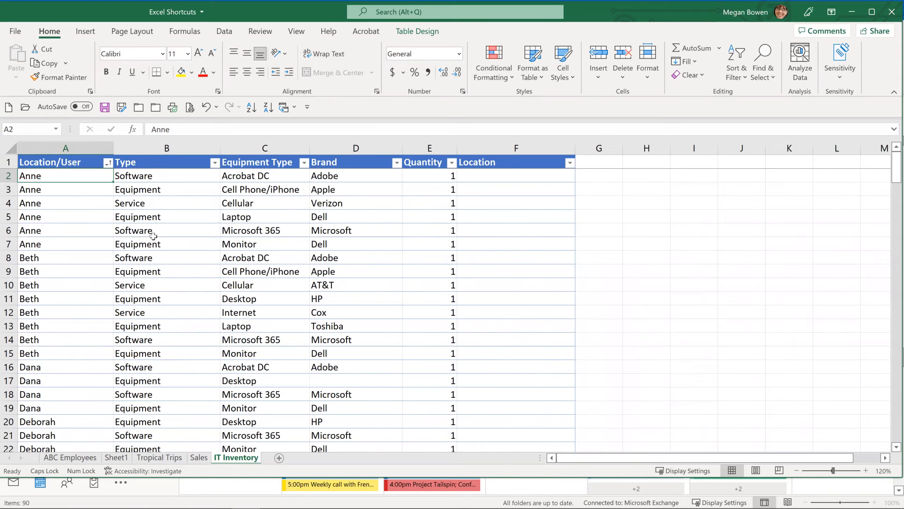
{"action": "key", "text": "ctrl+Page_Up"}
{"action": "key", "text": "ctrl+Page_Up"}
{"action": "key", "text": "ctrl+Page_Up"}
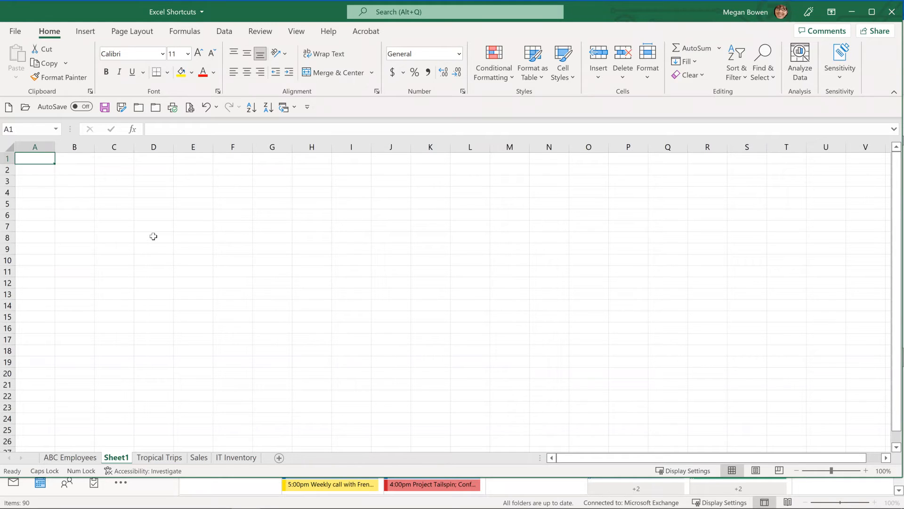
{"action": "key", "text": "alt"}
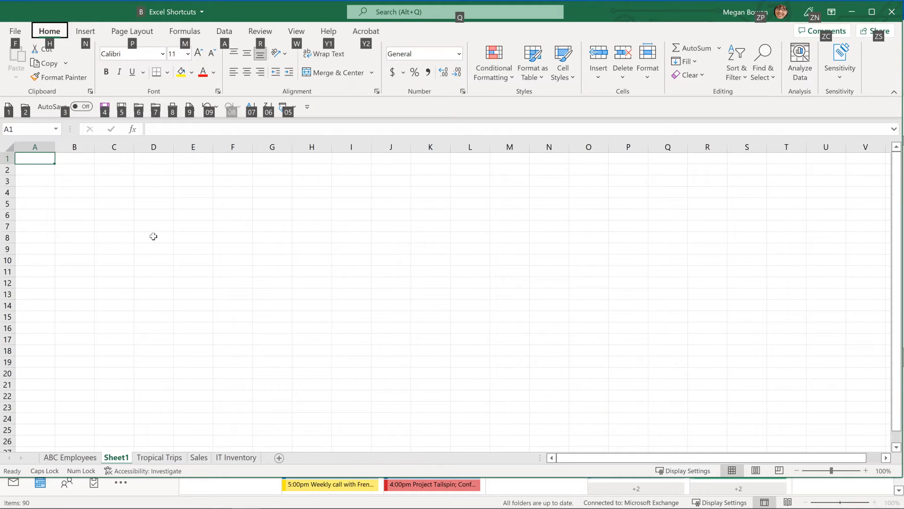
{"action": "key", "text": "w"}
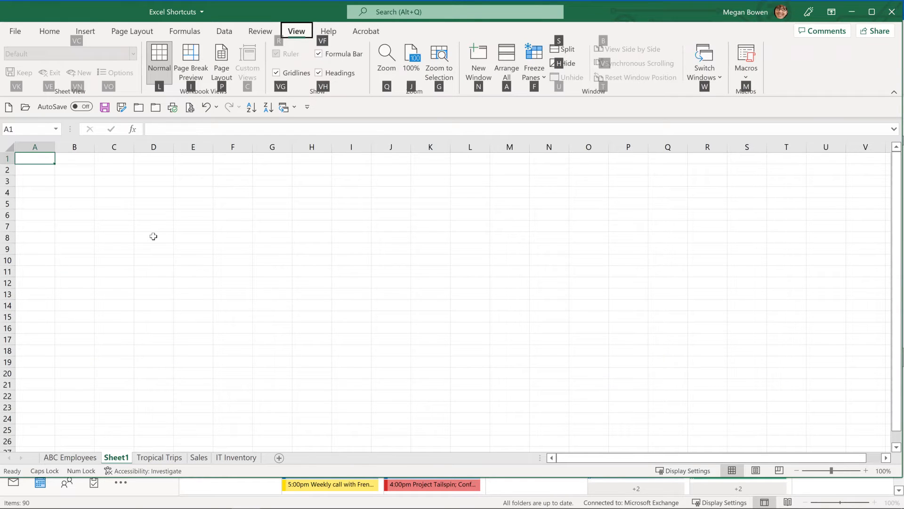
{"action": "key", "text": "q"}
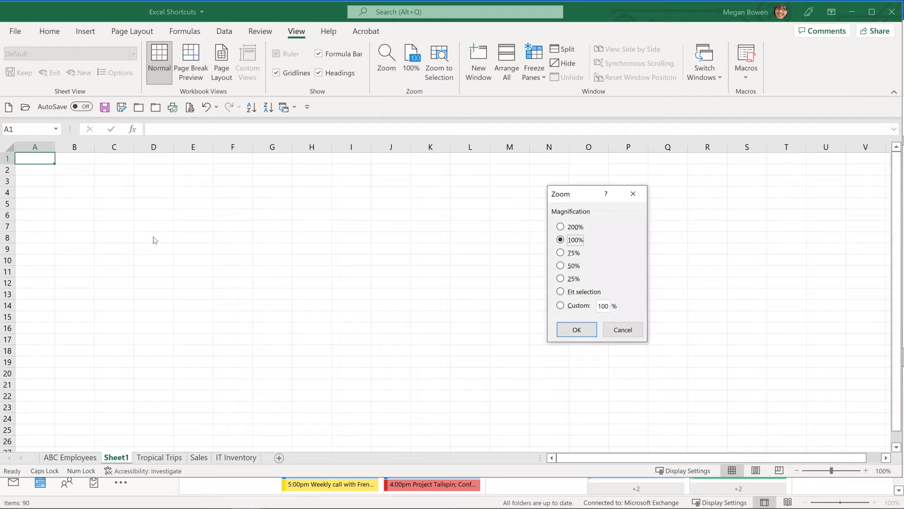
{"action": "key", "text": "Up"}
{"action": "key", "text": "Return"}
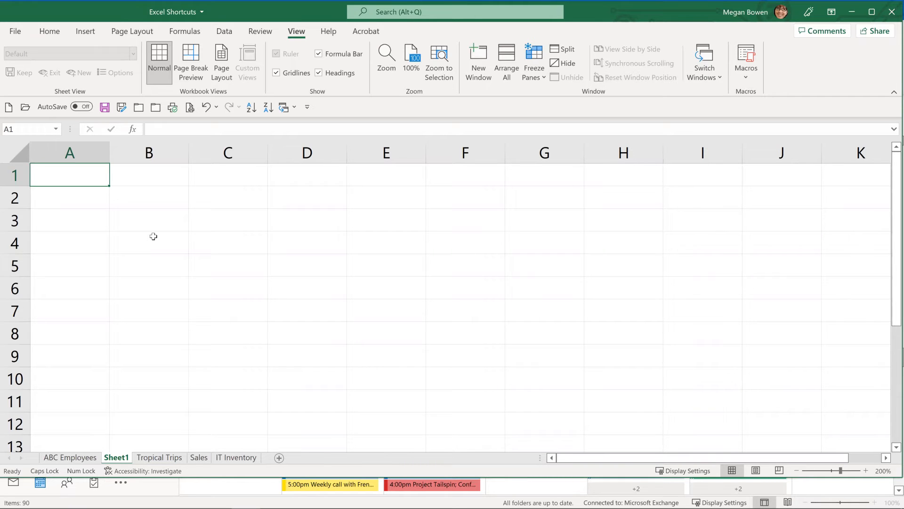
Insert the current date in cell A1 and the current time in cell A2 of Sheet1
{"action": "key", "text": "ctrl+semicolon"}
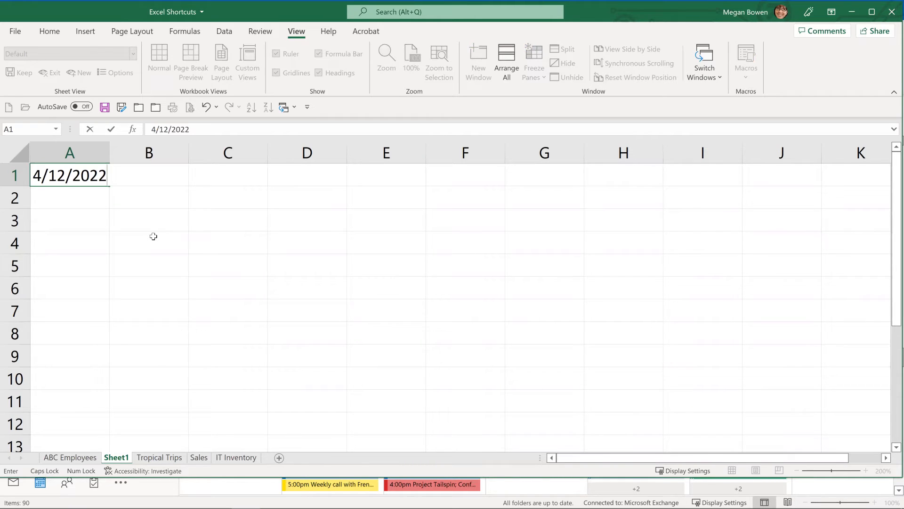
{"action": "key", "text": "Return"}
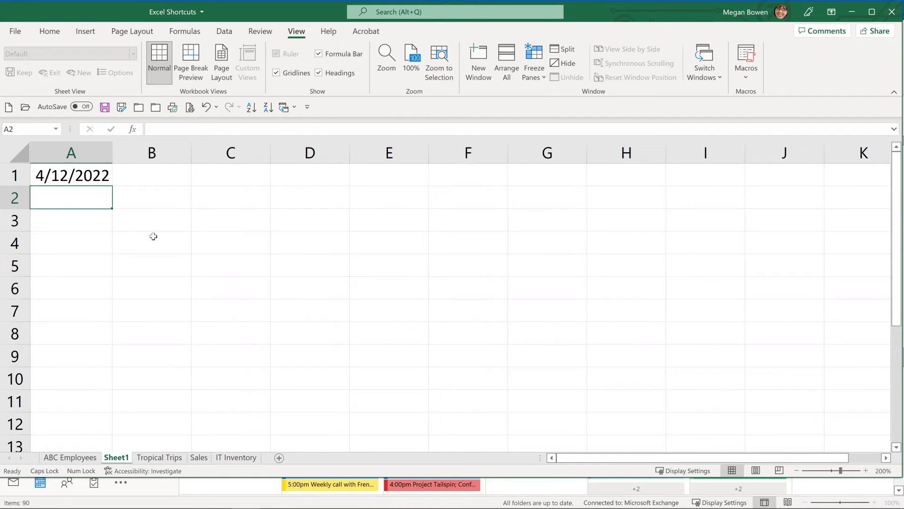
{"action": "key", "text": "ctrl+shift+semicolon"}
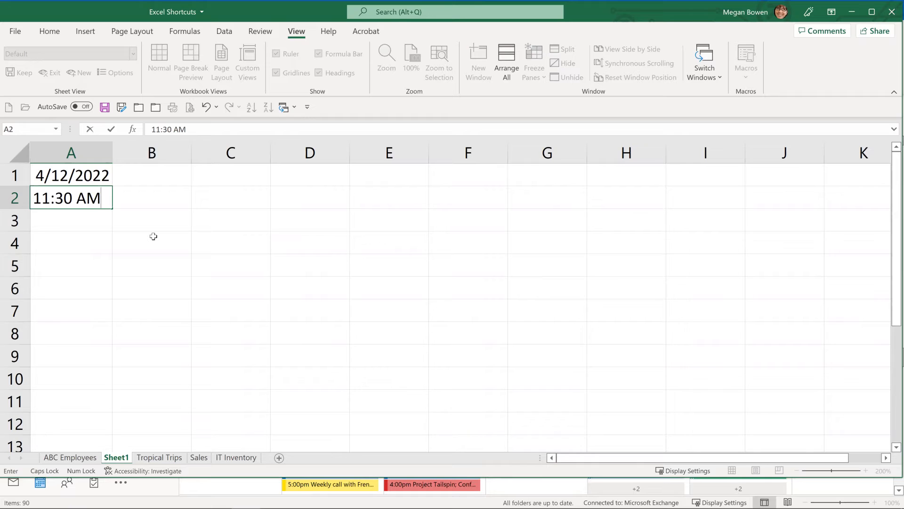
{"action": "key", "text": "Return"}
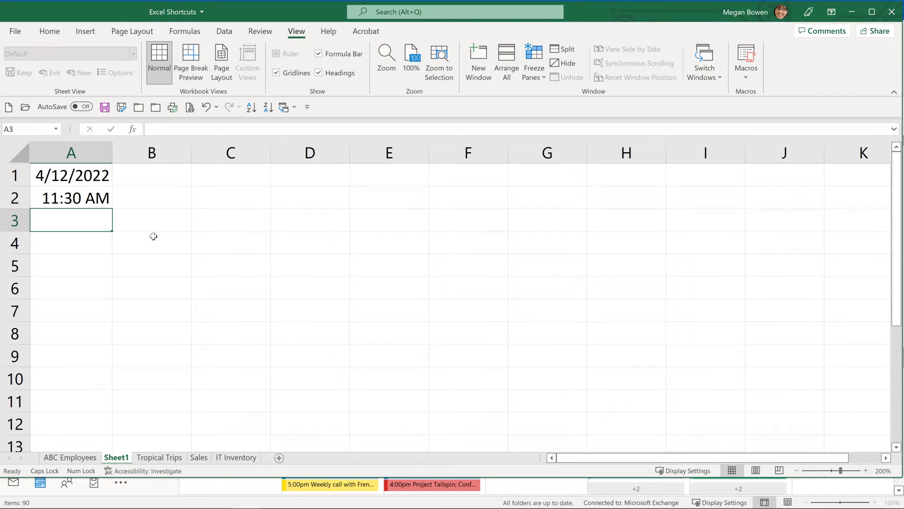
Select the quarterly figures and totals in cells B3:F8 of the Tropical Trips sheet
{"action": "key", "text": "ctrl+Page_Down"}
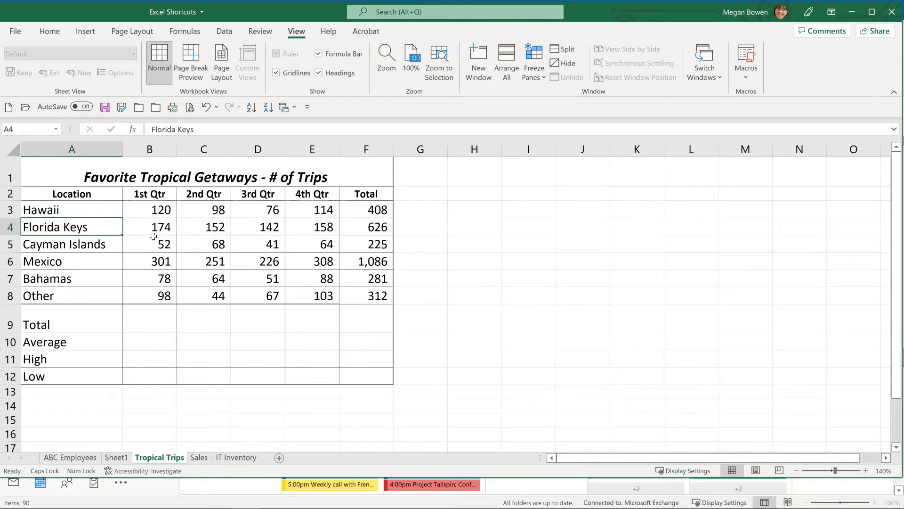
{"action": "key", "text": "Up"}
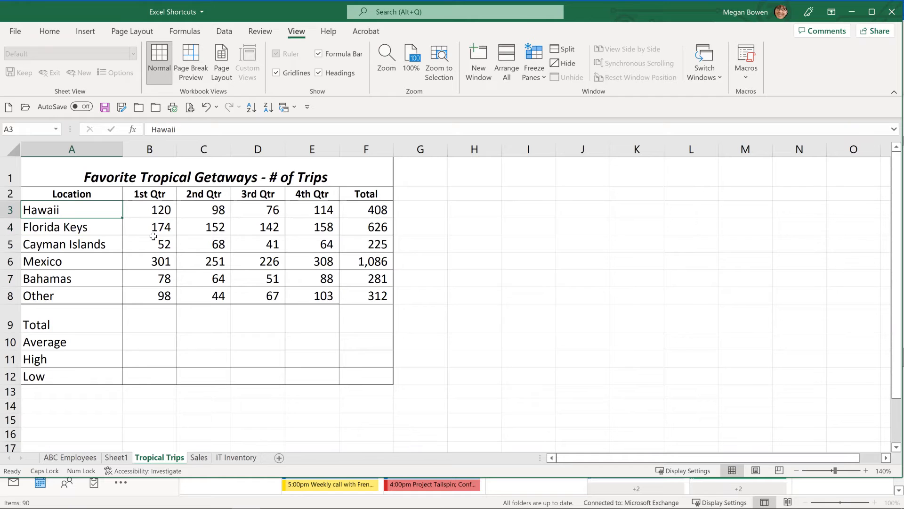
{"action": "key", "text": "shift+Right"}
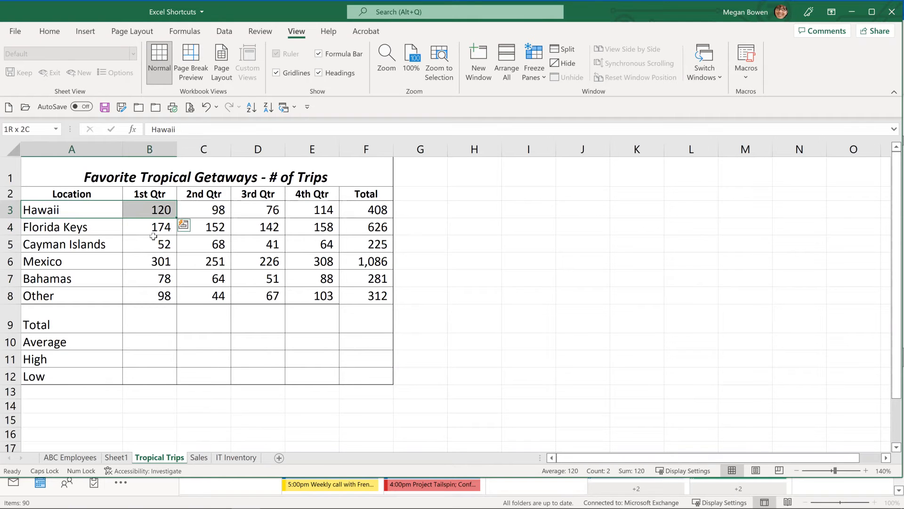
{"action": "key", "text": "Right"}
{"action": "key", "text": "shift+Right"}
{"action": "key", "text": "shift+Right"}
{"action": "key", "text": "shift+Right"}
{"action": "key", "text": "shift+Right"}
{"action": "key", "text": "shift+Down"}
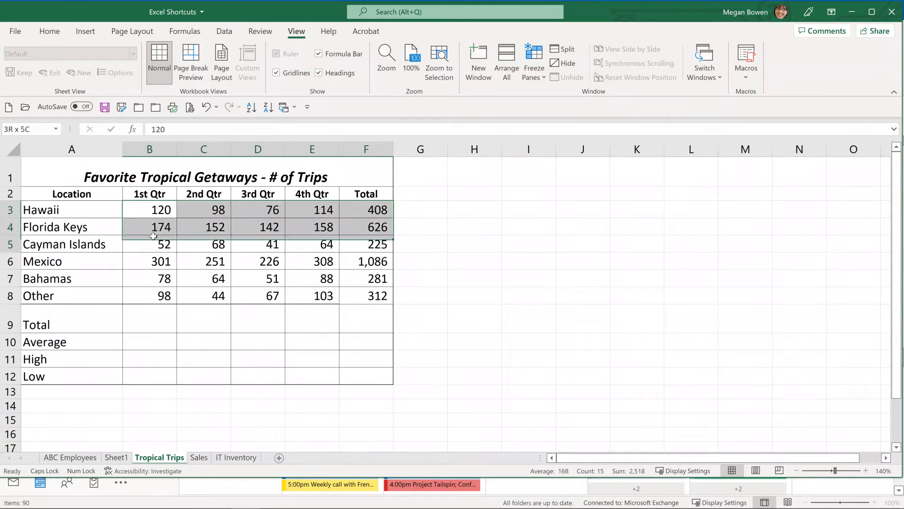
{"action": "key", "text": "shift+Down"}
{"action": "key", "text": "shift+Down"}
{"action": "key", "text": "shift+Down"}
{"action": "key", "text": "shift+Down"}
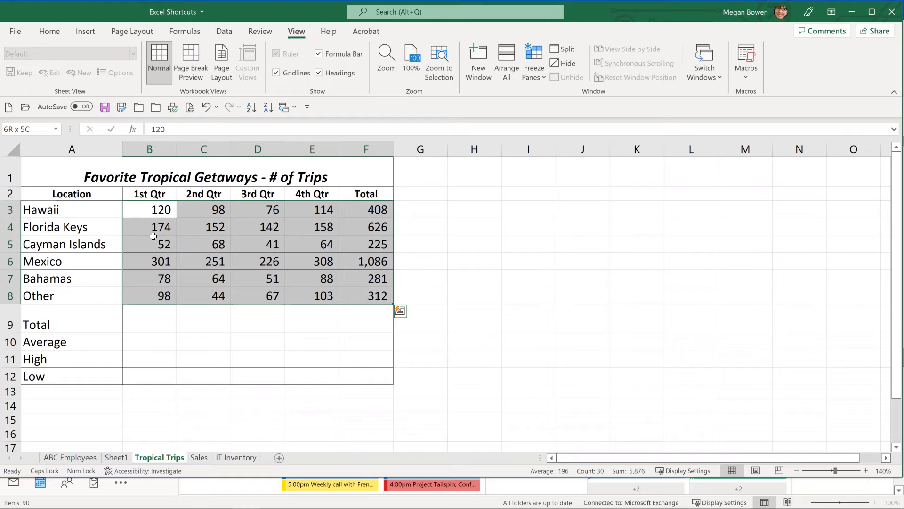
View the number format options for the selected cells in Format Cells and close the dialog without changes
{"action": "key", "text": "ctrl+1"}
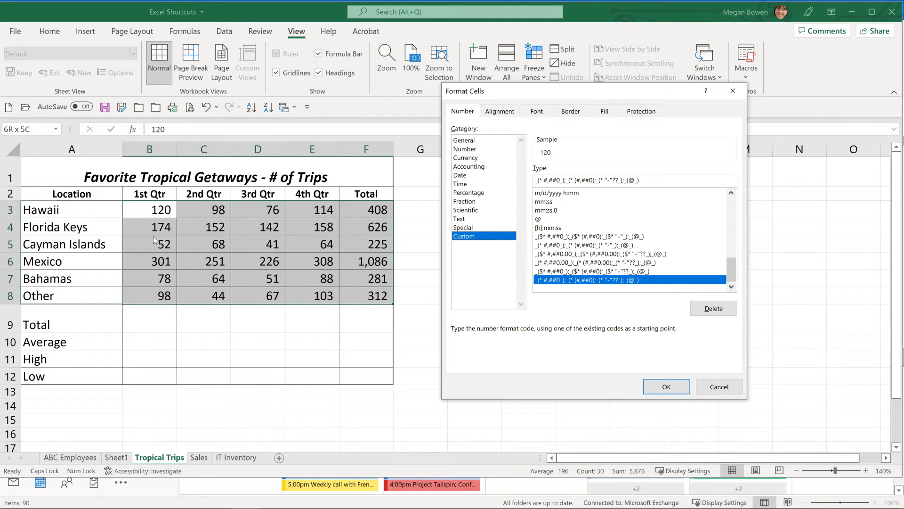
{"action": "key", "text": "alt+Tab"}
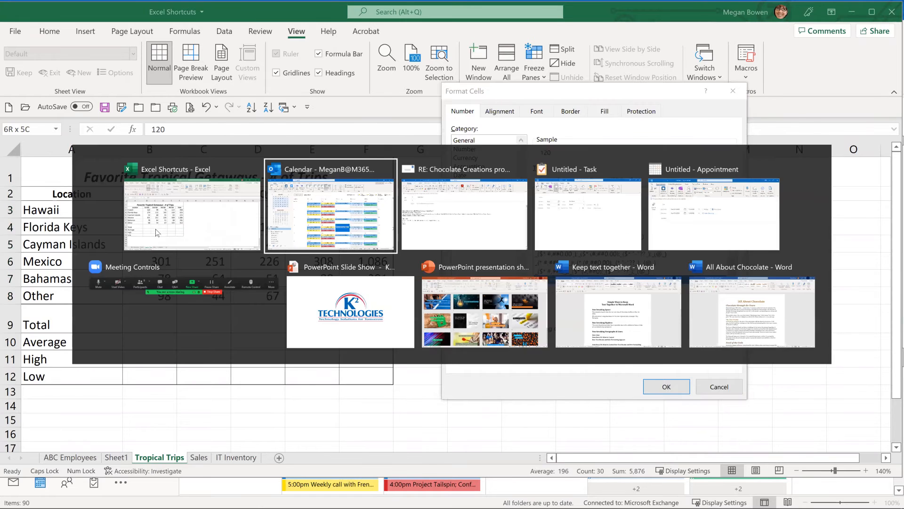
{"action": "key", "text": "alt+Tab"}
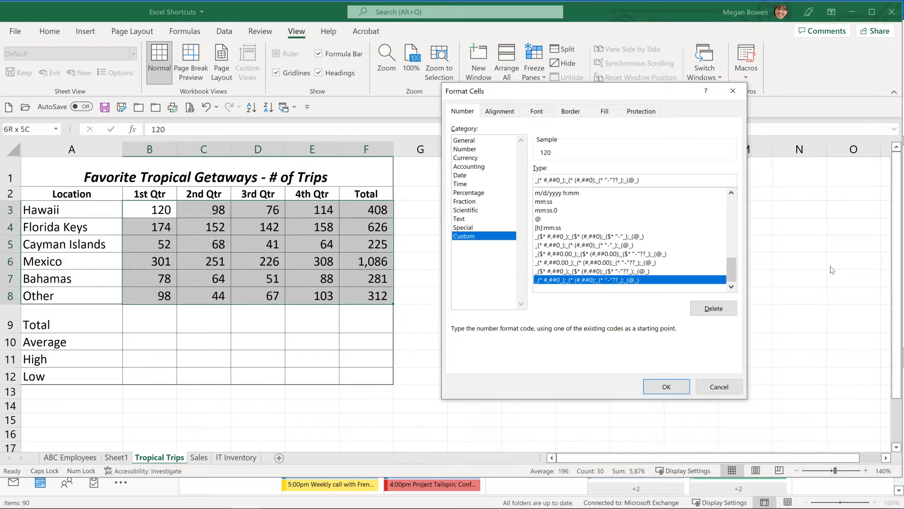
{"action": "key", "text": "Escape"}
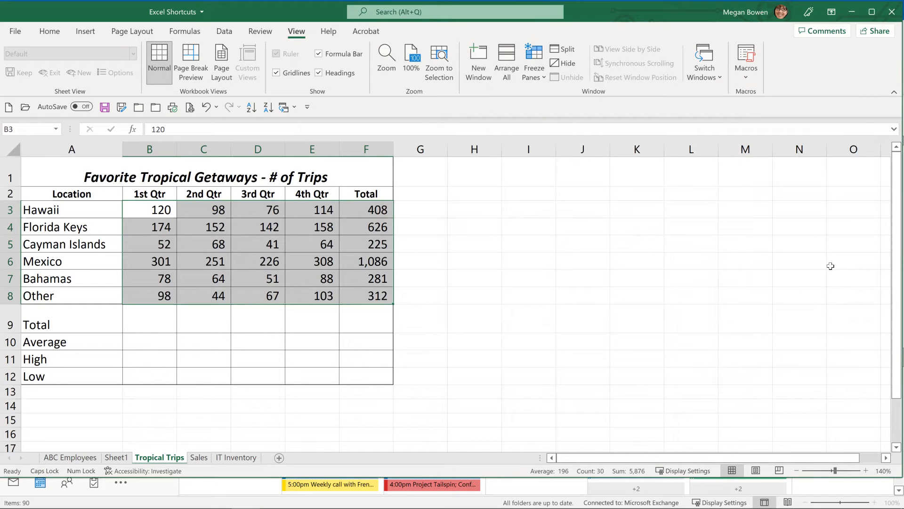
Apply the currency format to cells B3:F8 and replace it with the two-decimal number format with thousands separators
{"action": "key", "text": "ctrl+shift+4"}
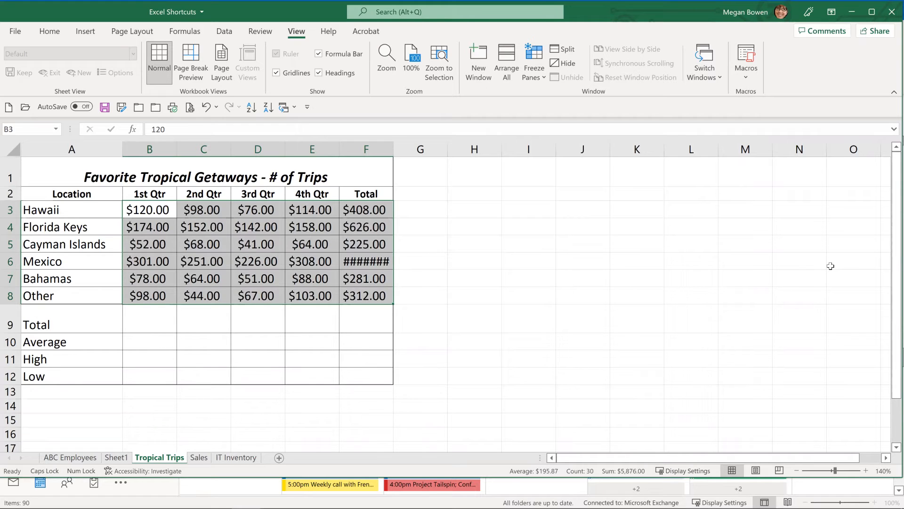
{"action": "key", "text": "ctrl+shift+1"}
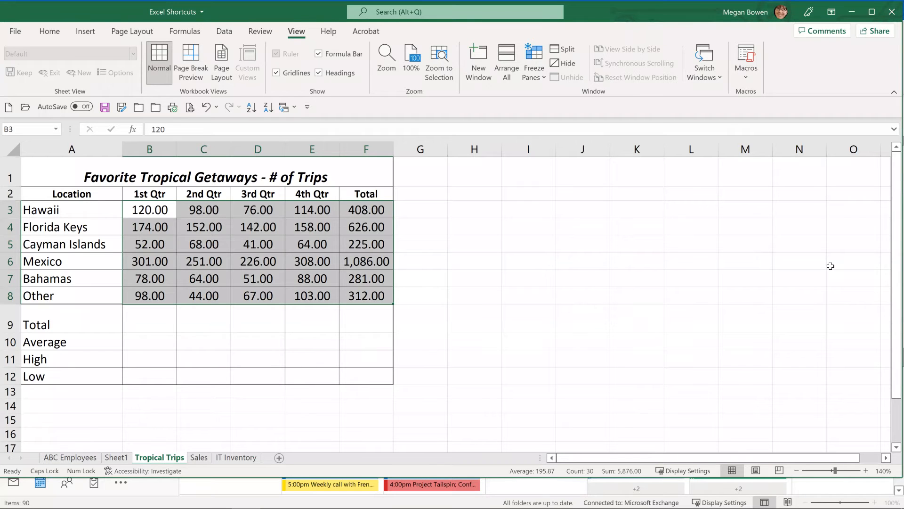
Clear the brand in cell D11 of the IT Inventory sheet
{"action": "key", "text": "ctrl+Page_Down"}
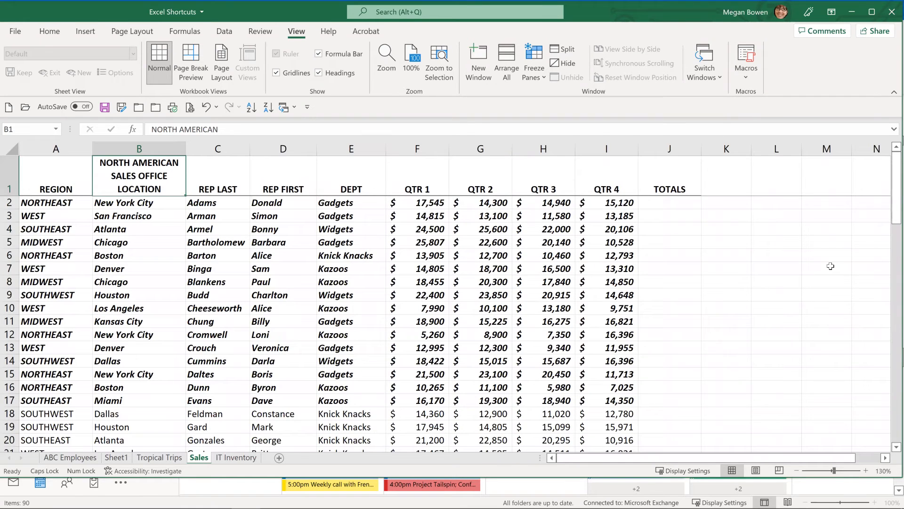
{"action": "key", "text": "ctrl+Page_Down"}
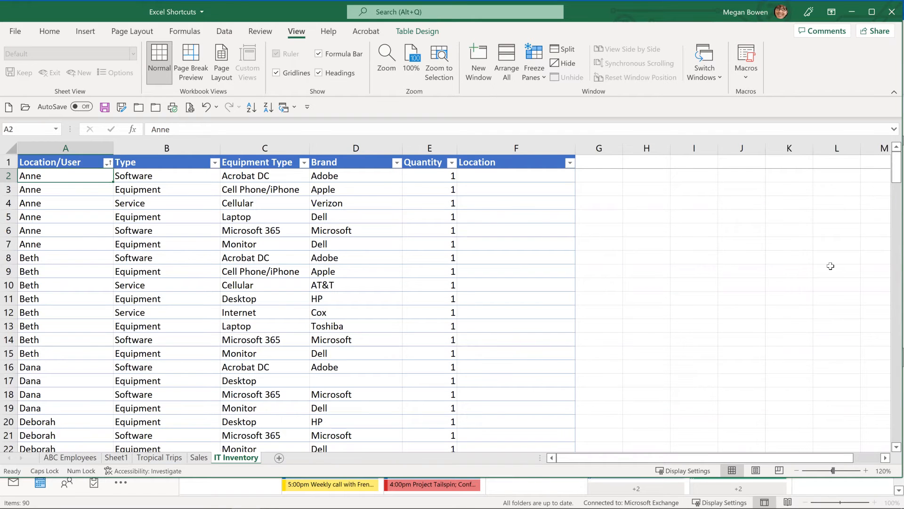
{"action": "key", "text": "Right"}
{"action": "key", "text": "Right"}
{"action": "key", "text": "Right"}
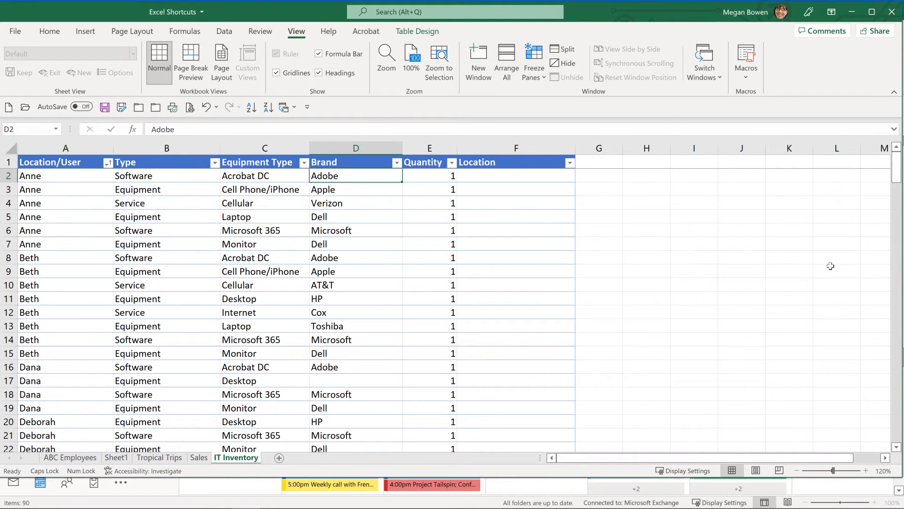
{"action": "key", "text": "Left"}
{"action": "key", "text": "Left"}
{"action": "key", "text": "Left"}
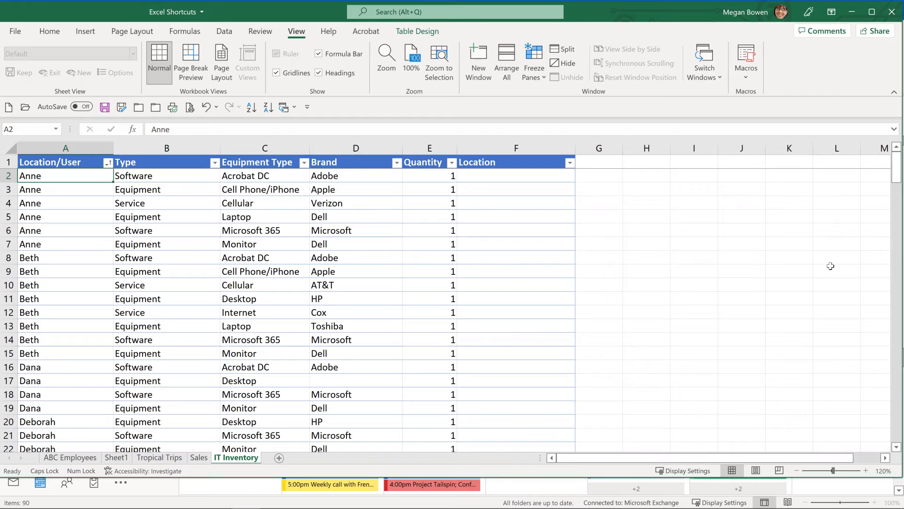
{"action": "key", "text": "Right"}
{"action": "key", "text": "Right"}
{"action": "key", "text": "Right"}
{"action": "key", "text": "Down"}
{"action": "key", "text": "Down"}
{"action": "key", "text": "Down"}
{"action": "key", "text": "Down"}
{"action": "key", "text": "Down"}
{"action": "key", "text": "Down"}
{"action": "key", "text": "Down"}
{"action": "key", "text": "Down"}
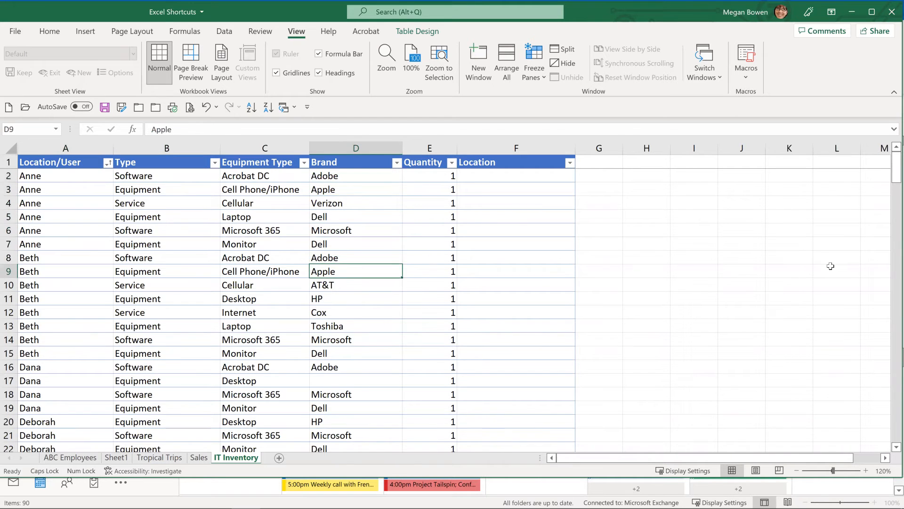
{"action": "key", "text": "Down"}
{"action": "key", "text": "Delete"}
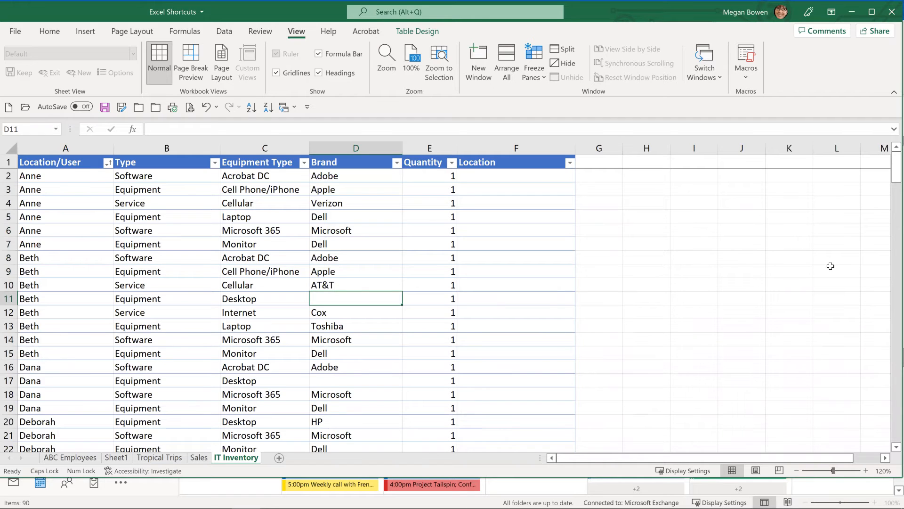
Enter Microsoft as the brand in cell D11 of the IT Inventory sheet
{"action": "type", "text": "microsoft"}
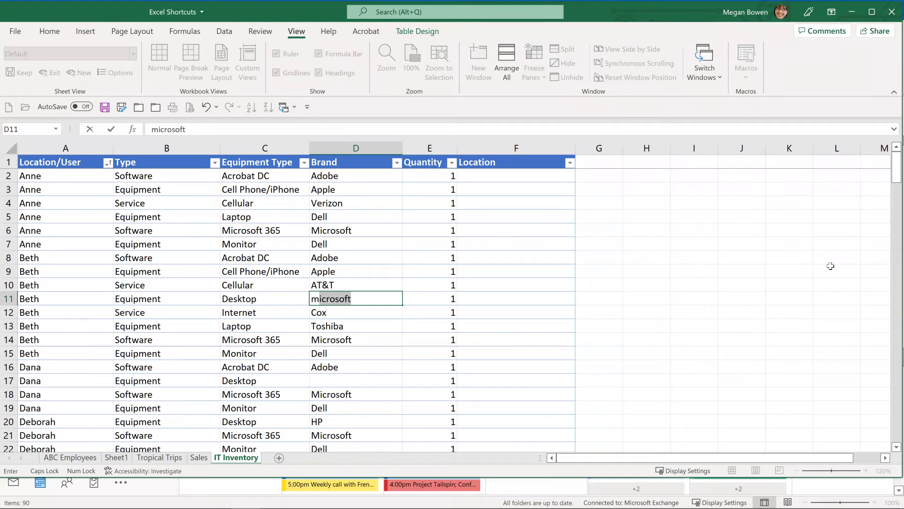
{"action": "key", "text": "Return"}
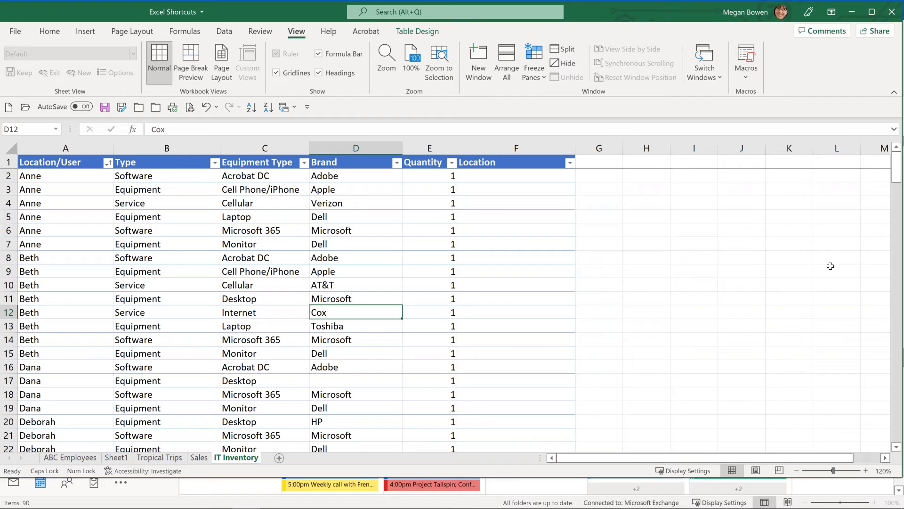
{"action": "key", "text": "Up"}
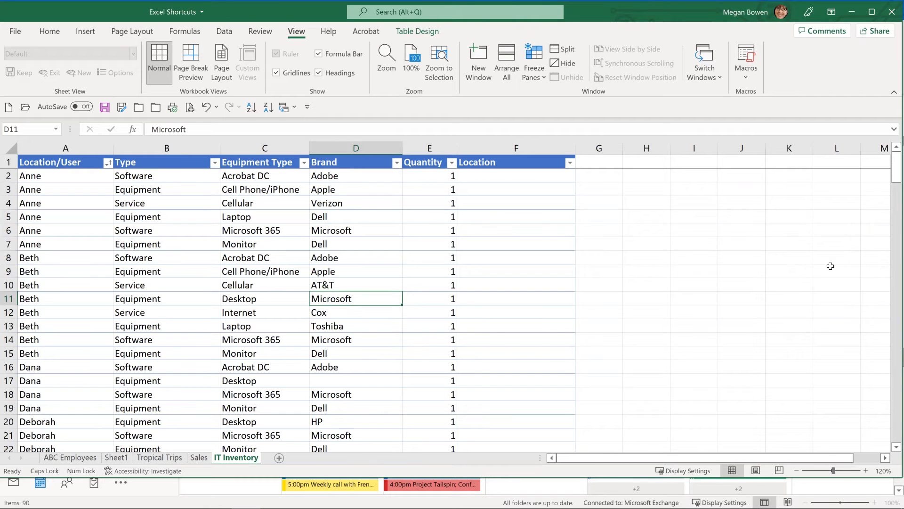
Fill the location in cell F142 with Conference Room 200, picked from the list of existing column entries
{"action": "key", "text": "Right"}
{"action": "key", "text": "Right"}
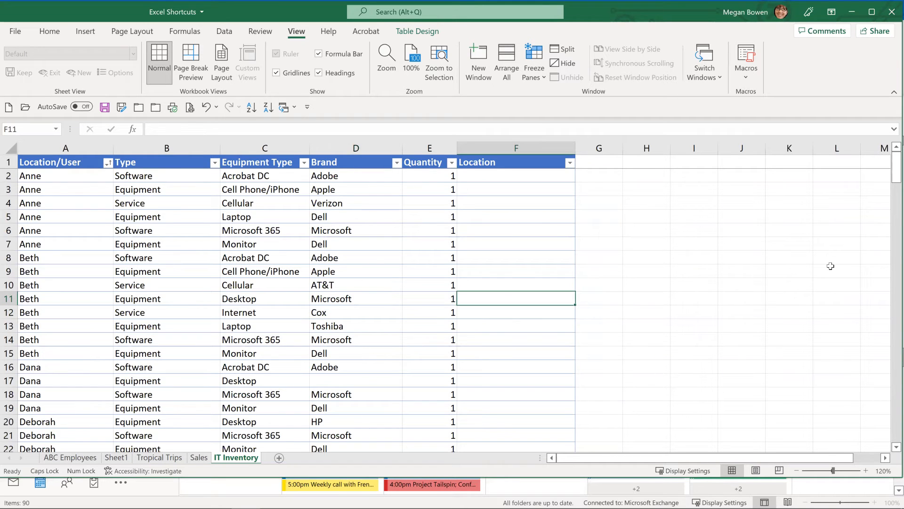
{"action": "key", "text": "Page_Down"}
{"action": "key", "text": "Page_Down"}
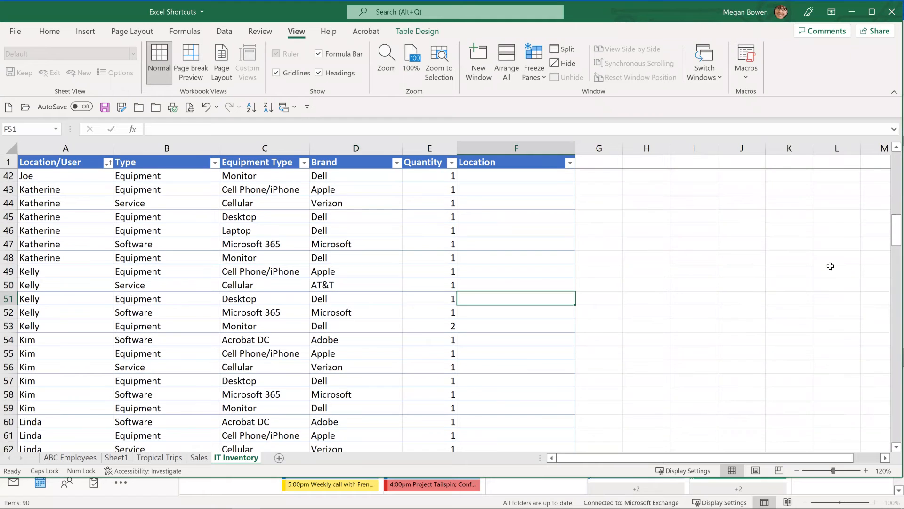
{"action": "key", "text": "Page_Down"}
{"action": "key", "text": "Page_Down"}
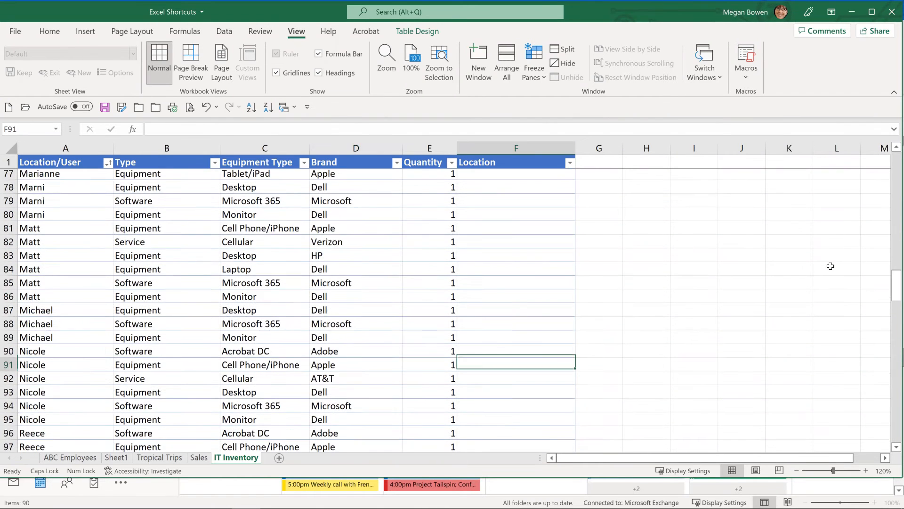
{"action": "key", "text": "Page_Down"}
{"action": "key", "text": "Page_Down"}
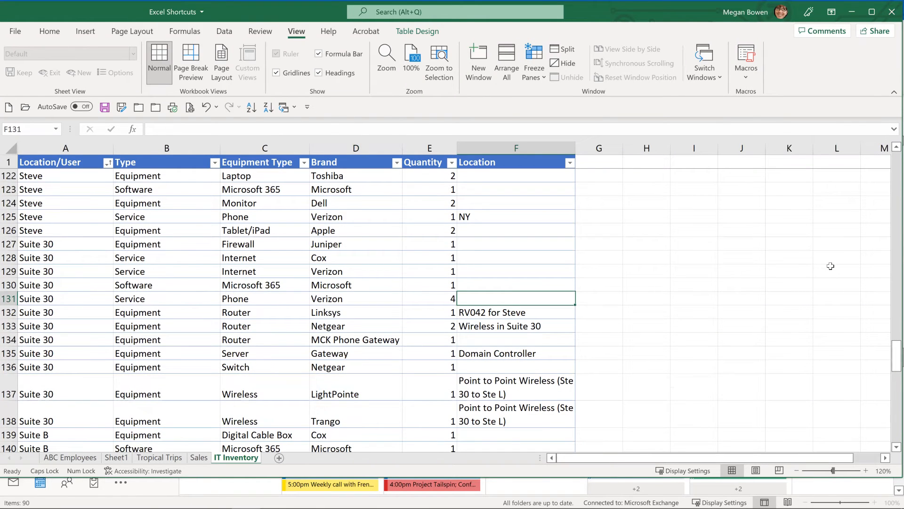
{"action": "key", "text": "Page_Down"}
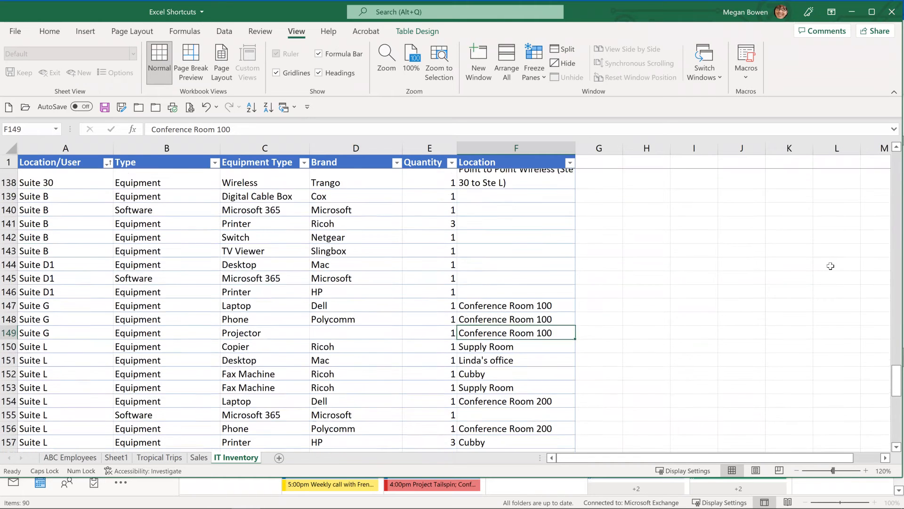
{"action": "key", "text": "Up"}
{"action": "key", "text": "Up"}
{"action": "key", "text": "Up"}
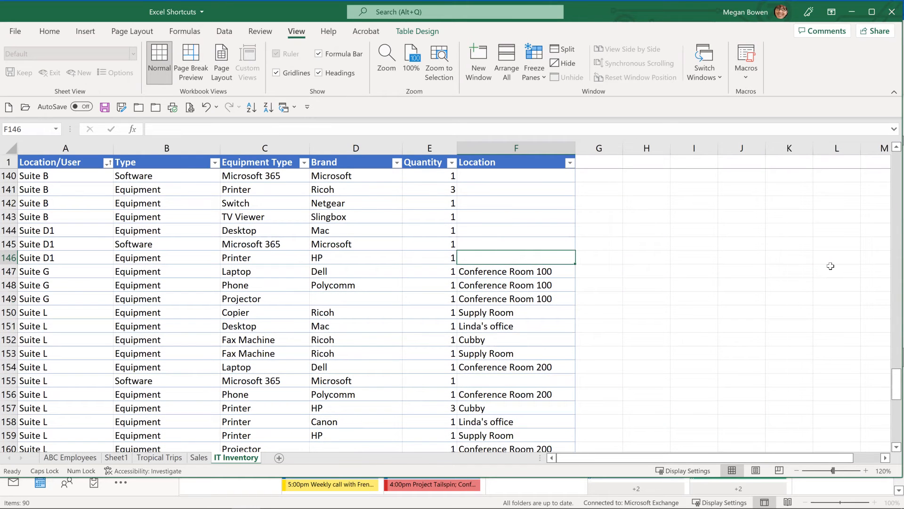
{"action": "key", "text": "Up"}
{"action": "key", "text": "Up"}
{"action": "key", "text": "Up"}
{"action": "key", "text": "Up"}
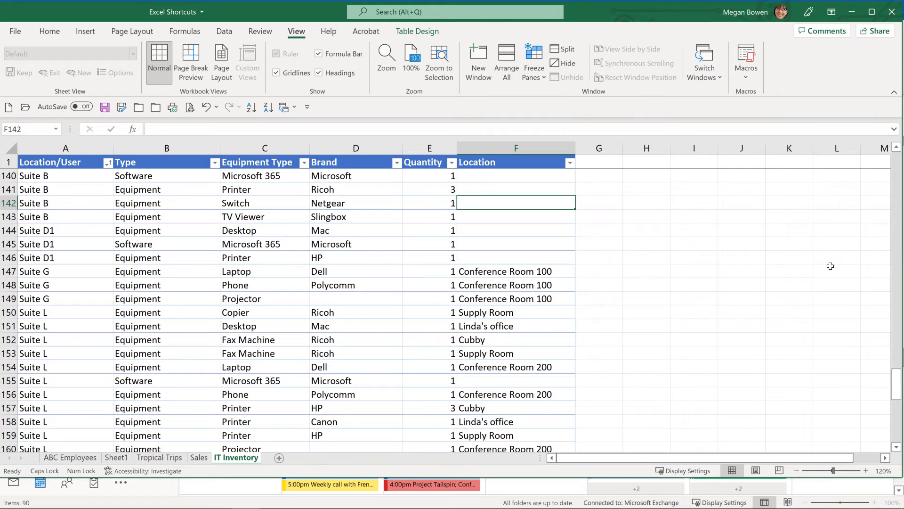
{"action": "key", "text": "alt+Down"}
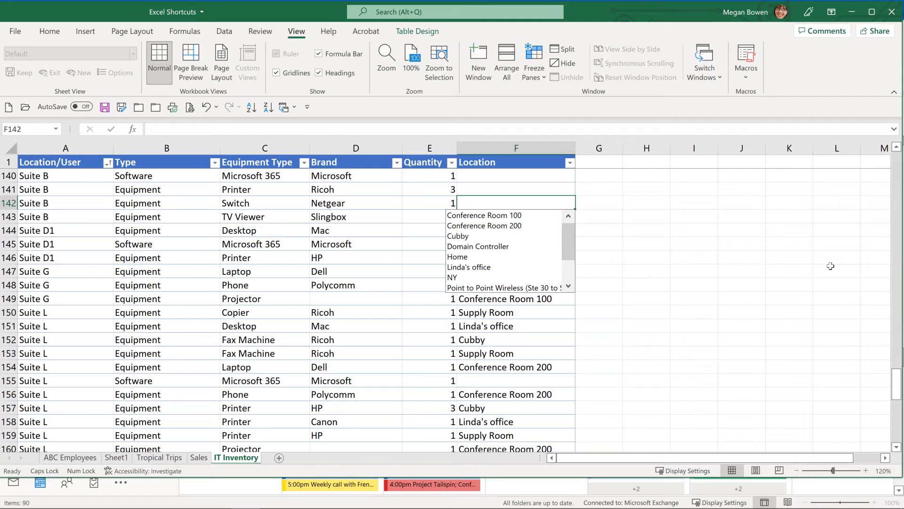
{"action": "key", "text": "Down"}
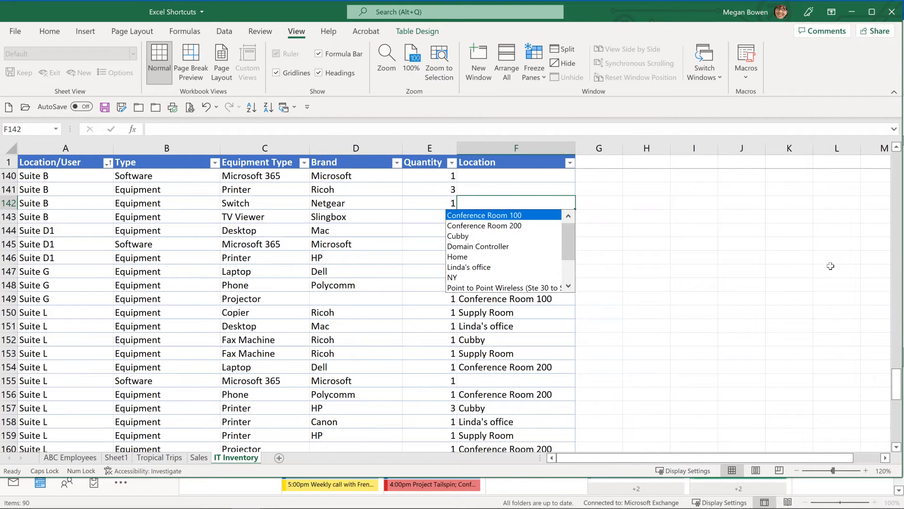
{"action": "key", "text": "Down"}
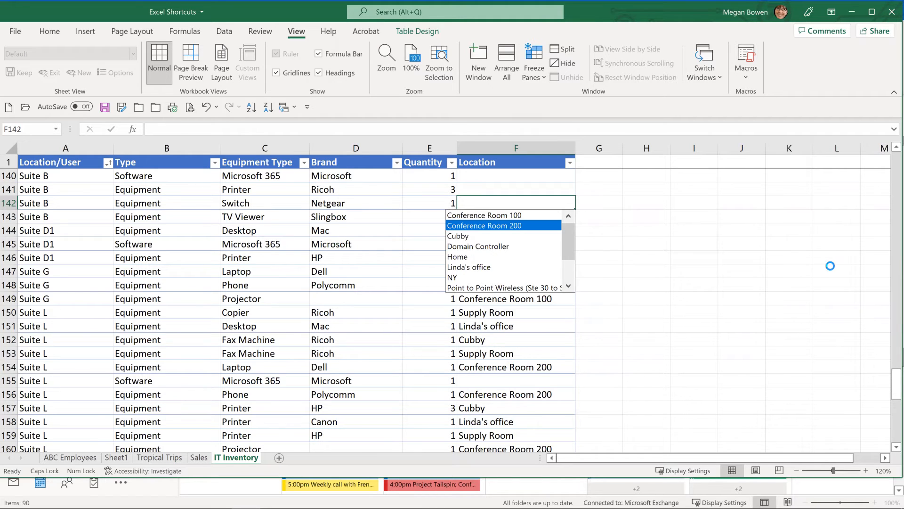
{"action": "key", "text": "Return"}
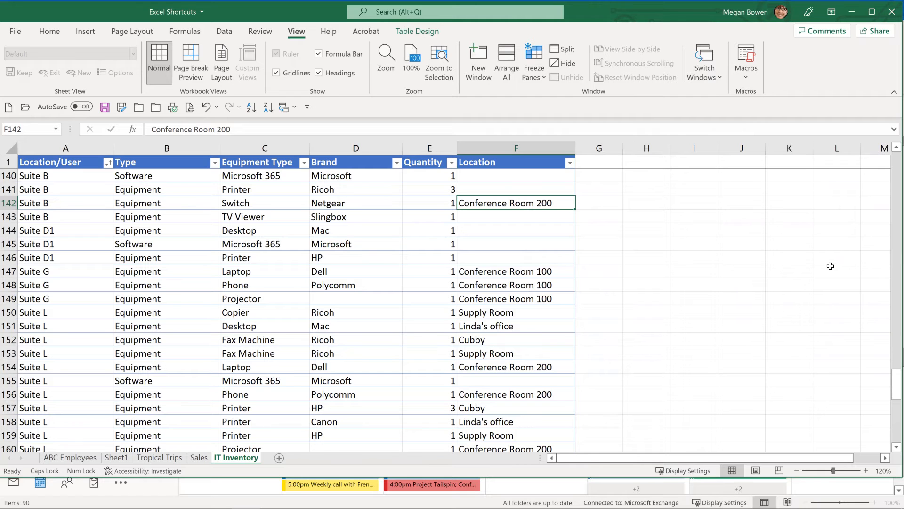
Fill the location in cell F127 with the existing entry for a colleague's office, picked from the list of column entries
{"action": "key", "text": "Up"}
{"action": "key", "text": "Up"}
{"action": "key", "text": "Up"}
{"action": "key", "text": "Up"}
{"action": "key", "text": "Up"}
{"action": "key", "text": "Up"}
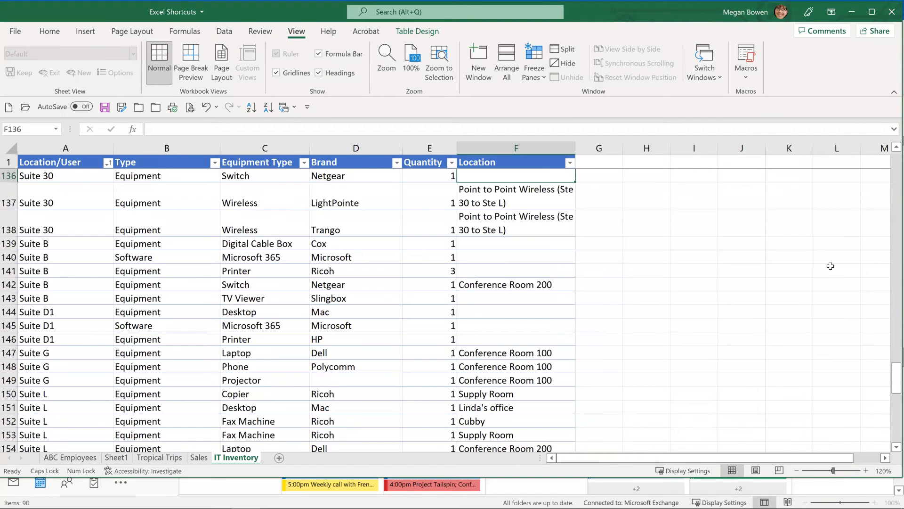
{"action": "key", "text": "Up"}
{"action": "key", "text": "Up"}
{"action": "key", "text": "Up"}
{"action": "key", "text": "Up"}
{"action": "key", "text": "Up"}
{"action": "key", "text": "Up"}
{"action": "key", "text": "Up"}
{"action": "key", "text": "Up"}
{"action": "key", "text": "Up"}
{"action": "key", "text": "Up"}
{"action": "key", "text": "Up"}
{"action": "key", "text": "Up"}
{"action": "key", "text": "Up"}
{"action": "key", "text": "Up"}
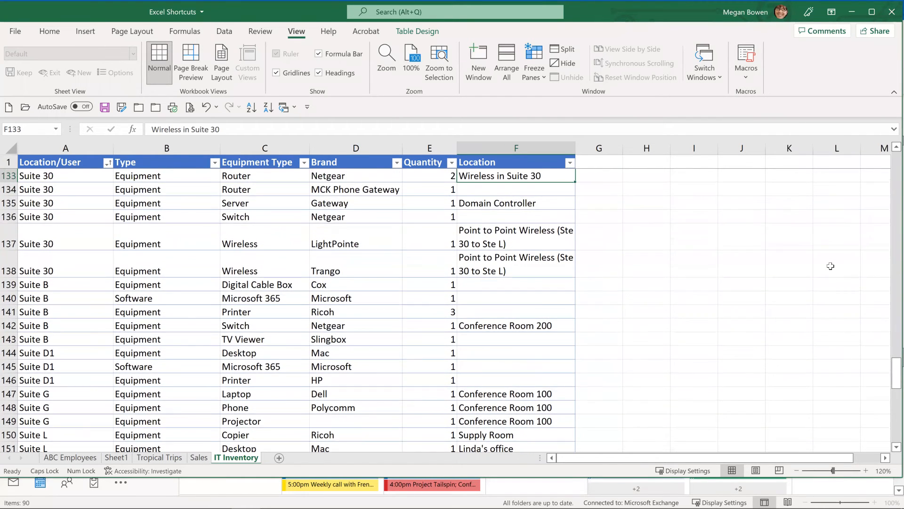
{"action": "key", "text": "Up"}
{"action": "key", "text": "Up"}
{"action": "key", "text": "Up"}
{"action": "key", "text": "Down"}
{"action": "key", "text": "Down"}
{"action": "key", "text": "Down"}
{"action": "key", "text": "Down"}
{"action": "key", "text": "Down"}
{"action": "key", "text": "Down"}
{"action": "key", "text": "Down"}
{"action": "key", "text": "Down"}
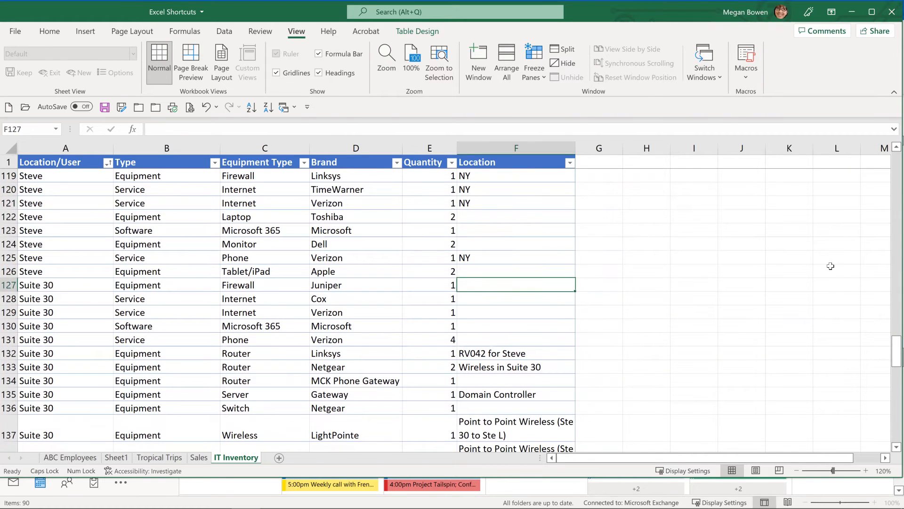
{"action": "key", "text": "alt+Down"}
{"action": "key", "text": "Down"}
{"action": "key", "text": "Down"}
{"action": "key", "text": "Down"}
{"action": "key", "text": "Down"}
{"action": "key", "text": "Down"}
{"action": "key", "text": "Down"}
{"action": "key", "text": "Down"}
{"action": "key", "text": "Down"}
{"action": "key", "text": "Down"}
{"action": "key", "text": "Down"}
{"action": "key", "text": "Down"}
{"action": "key", "text": "Down"}
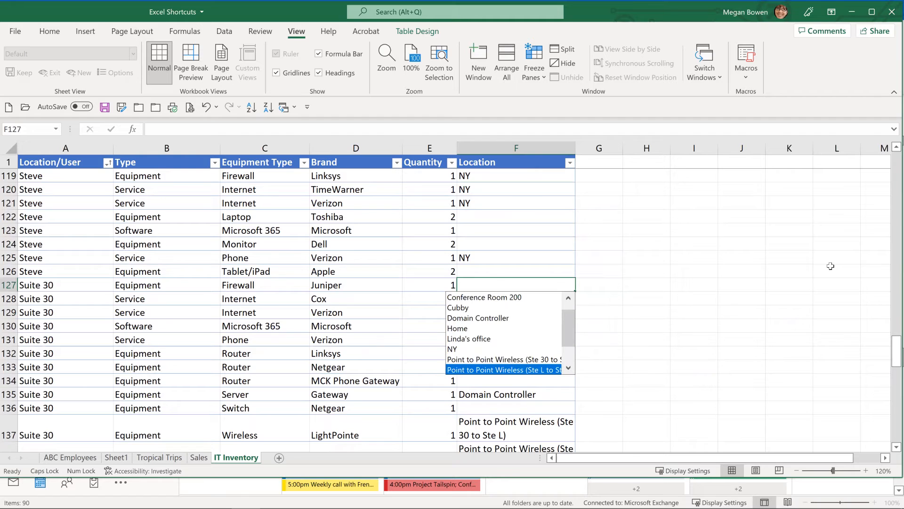
{"action": "key", "text": "Up"}
{"action": "key", "text": "Up"}
{"action": "key", "text": "Up"}
{"action": "key", "text": "Up"}
{"action": "key", "text": "Up"}
{"action": "key", "text": "Up"}
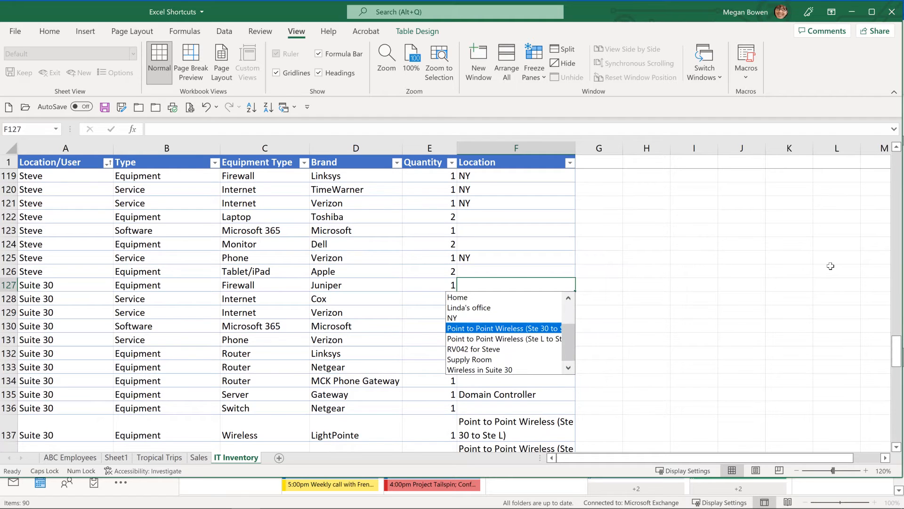
{"action": "key", "text": "Return"}
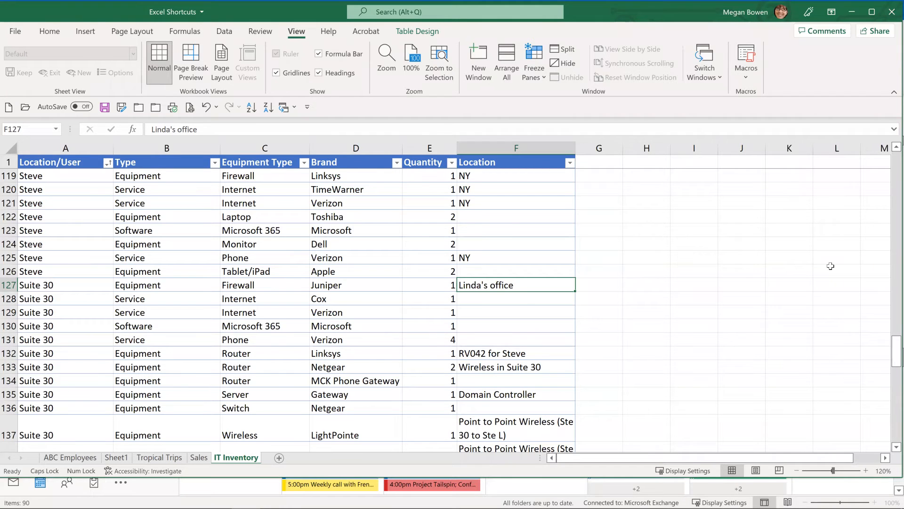
Chart the locations and four quarters in cells A2:E8 of the Tropical Trips sheet as a column chart on a new chart sheet
{"action": "key", "text": "ctrl+Page_Up"}
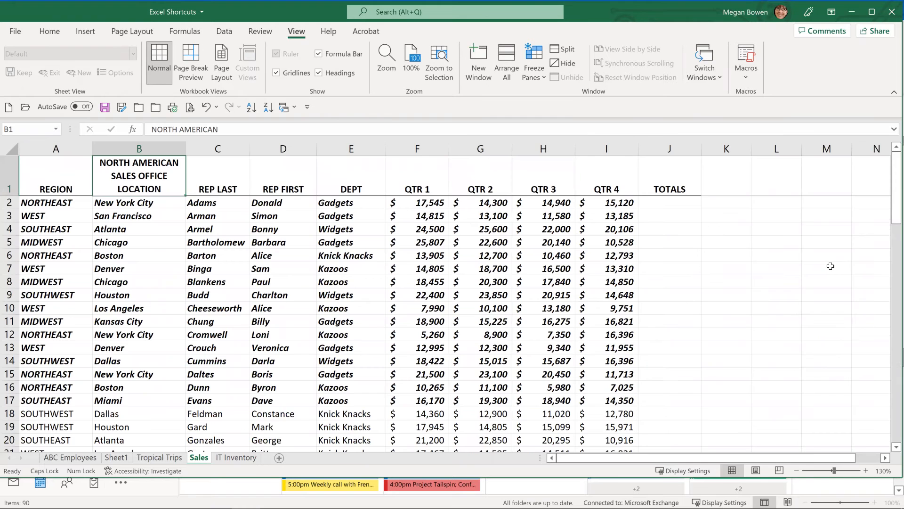
{"action": "key", "text": "ctrl+Page_Up"}
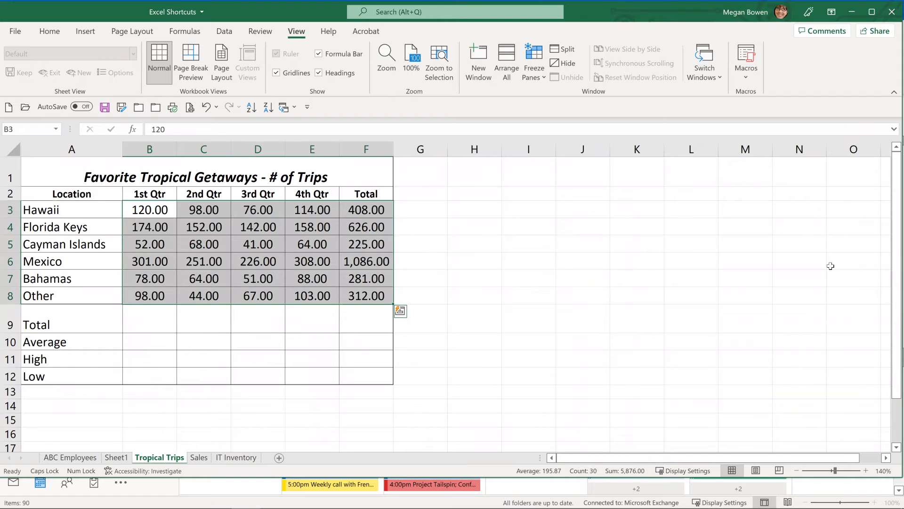
{"action": "key", "text": "shift+BackSpace"}
{"action": "key", "text": "Left"}
{"action": "key", "text": "Up"}
{"action": "key", "text": "shift+Down"}
{"action": "key", "text": "shift+Down"}
{"action": "key", "text": "shift+Down"}
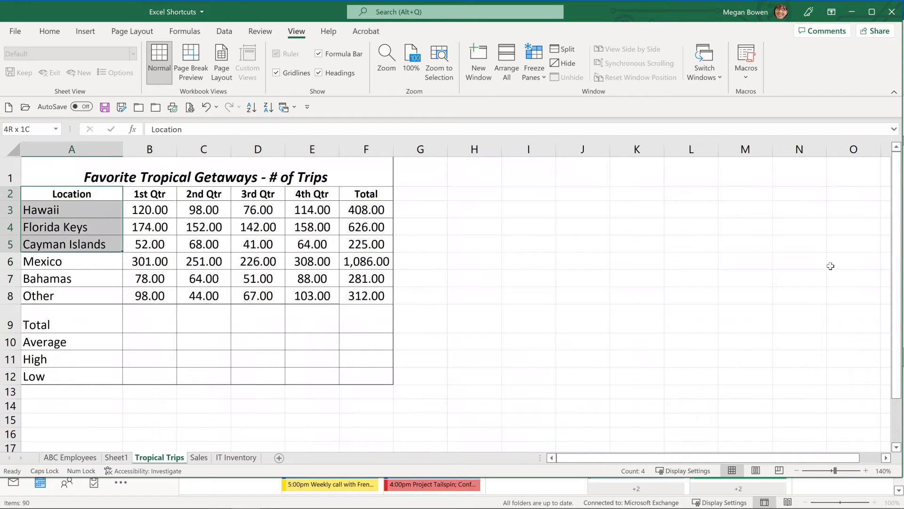
{"action": "key", "text": "shift+Down"}
{"action": "key", "text": "shift+Down"}
{"action": "key", "text": "shift+Down"}
{"action": "key", "text": "shift+Right"}
{"action": "key", "text": "shift+Right"}
{"action": "key", "text": "shift+Right"}
{"action": "key", "text": "shift+Right"}
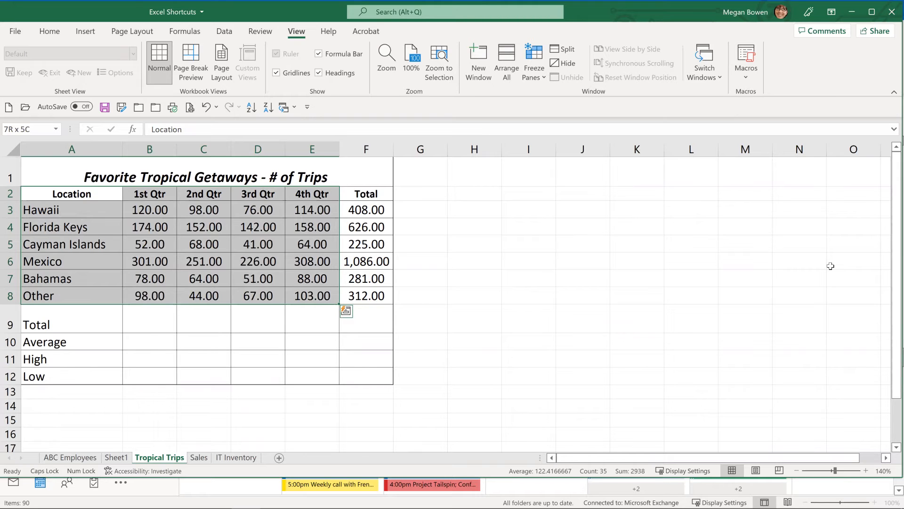
{"action": "key", "text": "F11"}
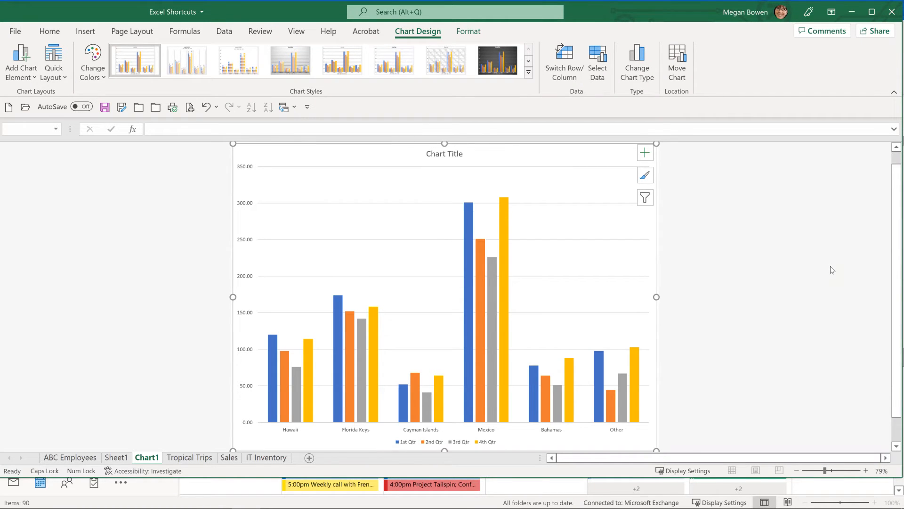
Embed a column chart of cells A2:E8 directly on the Tropical Trips sheet
{"action": "key", "text": "ctrl+Page_Down"}
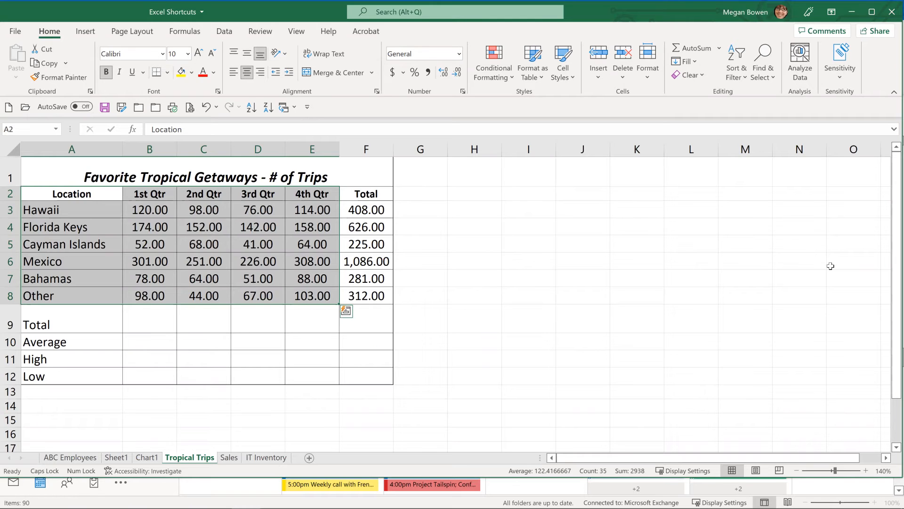
{"action": "key", "text": "alt+F1"}
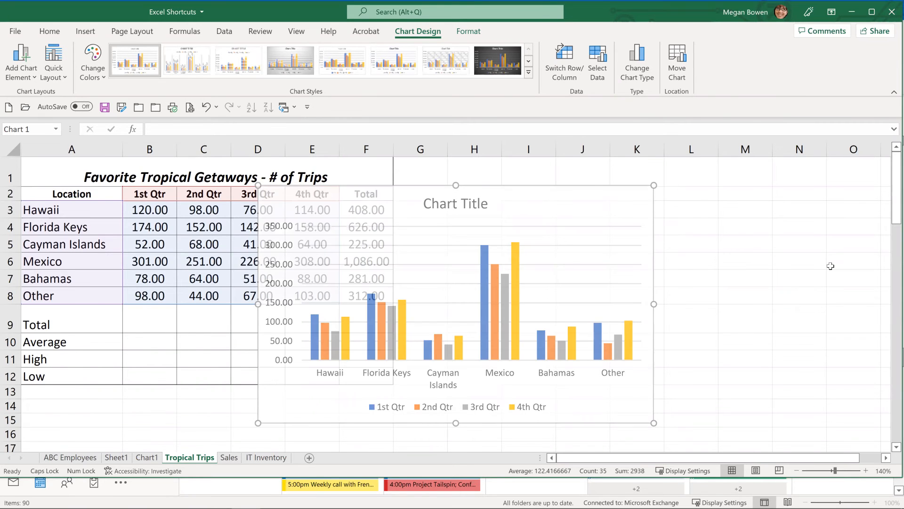
On the Sales sheet, collapse and restore the ribbon, and switch the full-screen view on and off
{"action": "key", "text": "ctrl+Page_Down"}
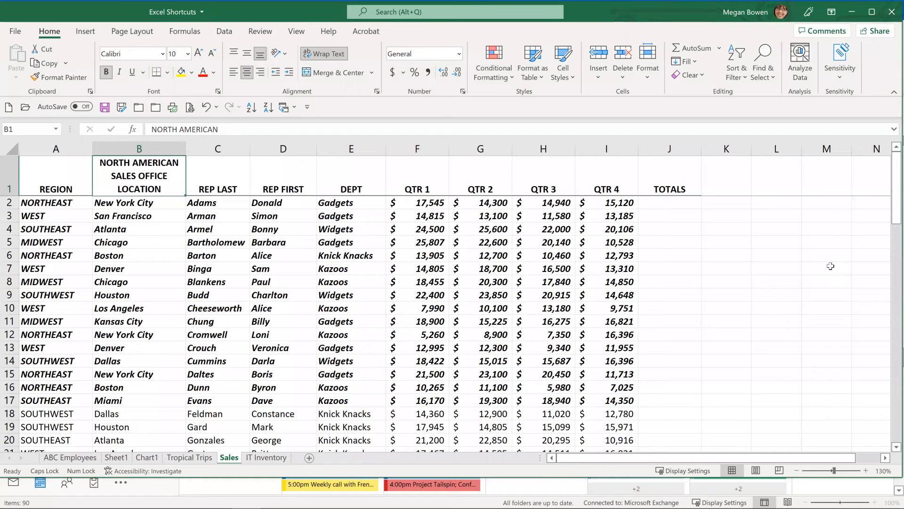
{"action": "key", "text": "ctrl+F1"}
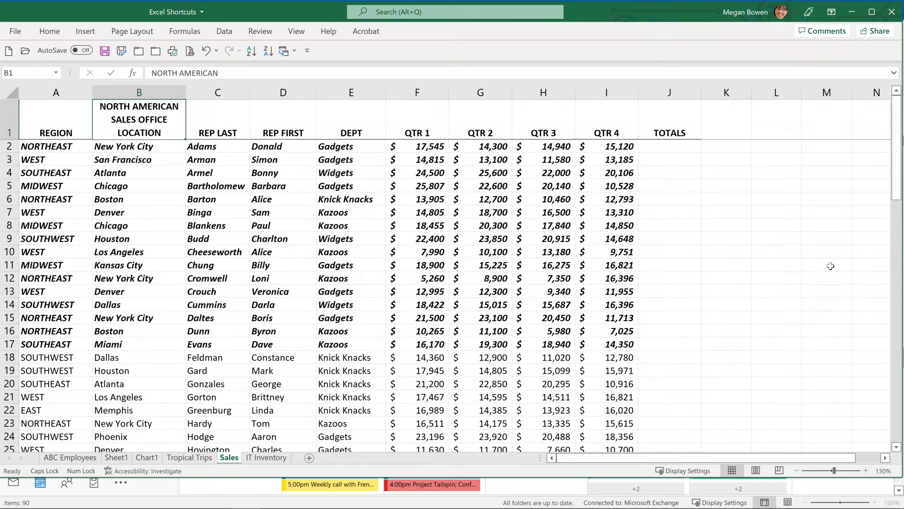
{"action": "key", "text": "ctrl+F1"}
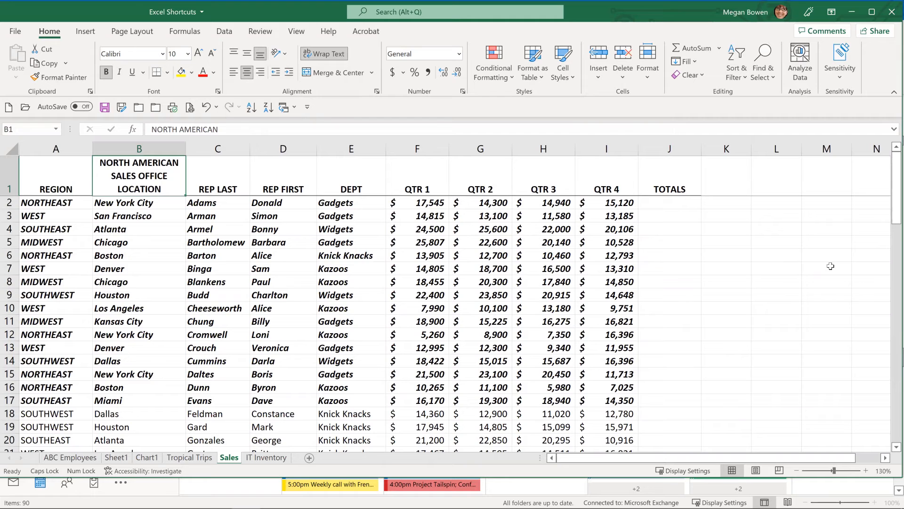
{"action": "key", "text": "ctrl+shift+F1"}
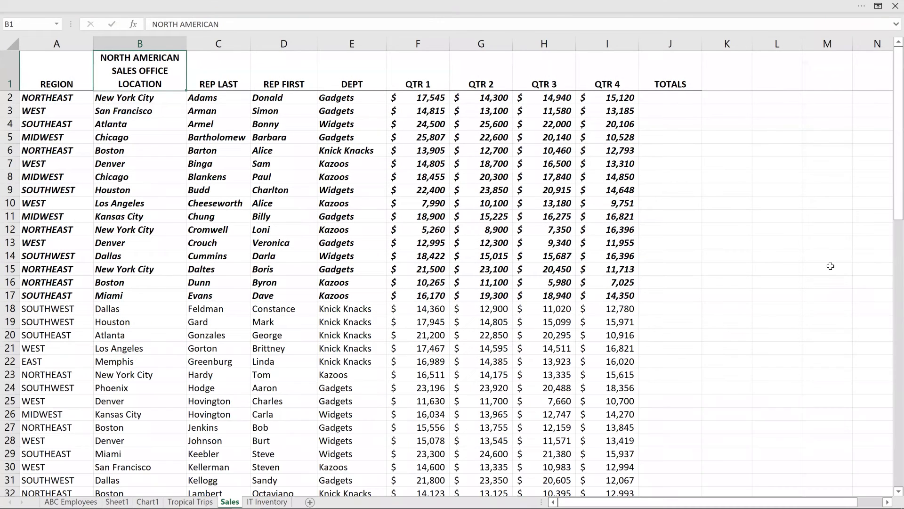
{"action": "key", "text": "ctrl+shift+F1"}
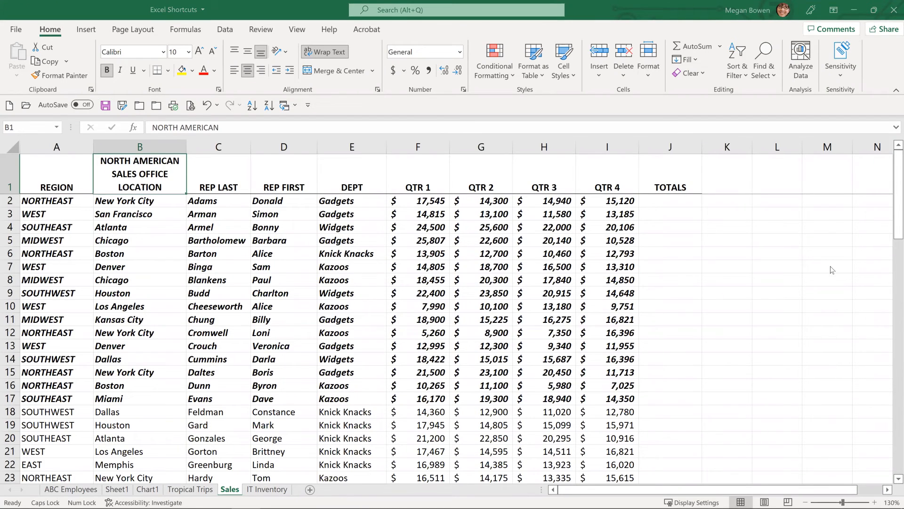
Switch to the All About Chocolate document in Word and go to the end of the document
{"action": "key", "text": "alt+Tab"}
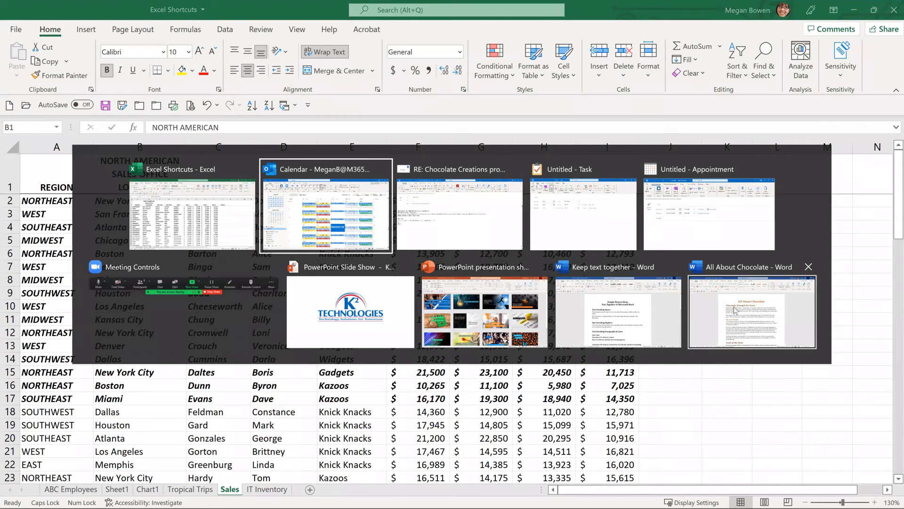
{"action": "key", "text": "Escape"}
{"action": "key", "text": "alt+Tab"}
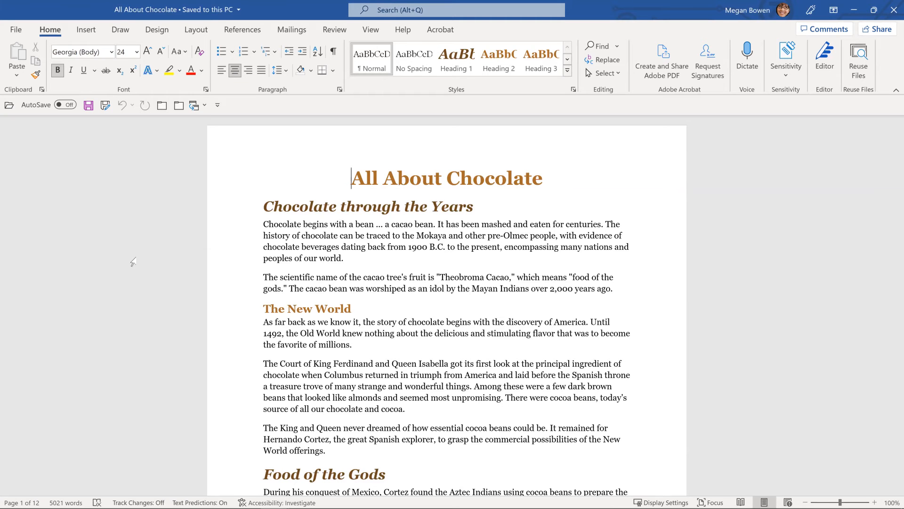
{"action": "key", "text": "ctrl+End"}
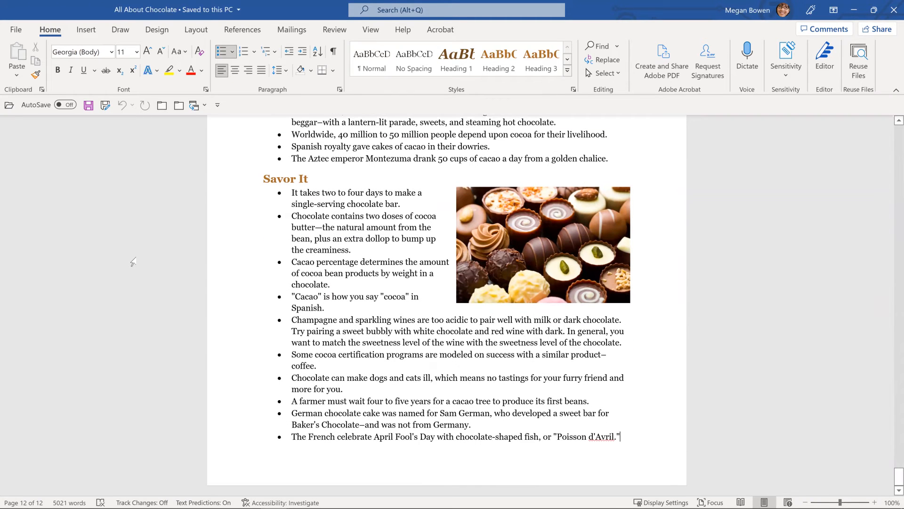
Return to the beginning of the All About Chocolate document, and use Go To to visit page 5 and page 8
{"action": "key", "text": "ctrl+Home"}
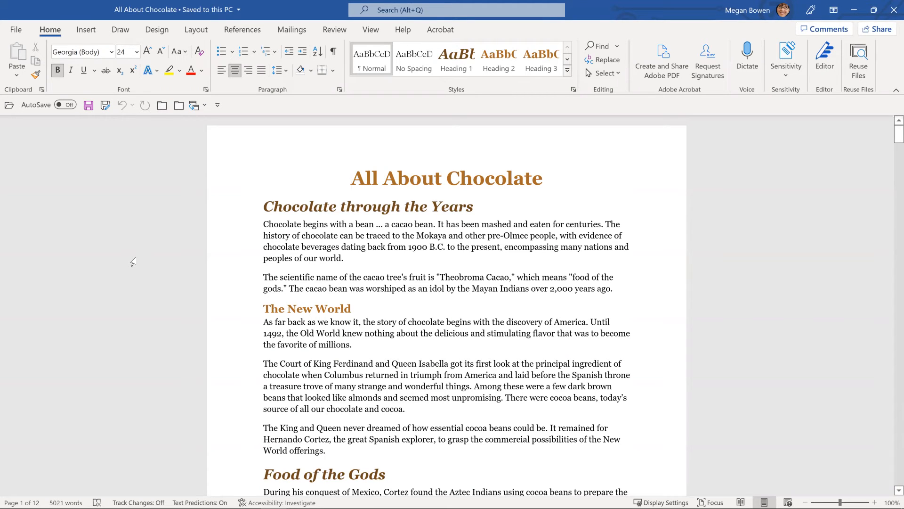
{"action": "key", "text": "ctrl+g"}
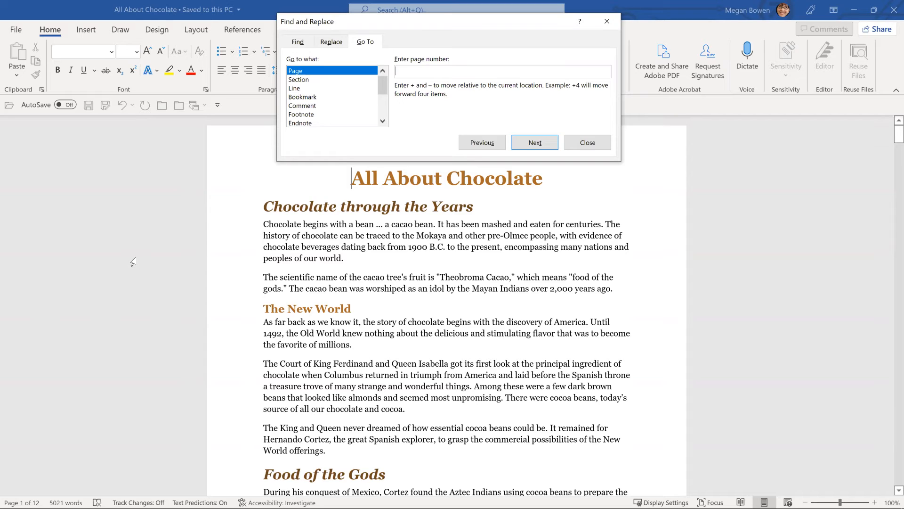
{"action": "type", "text": "5"}
{"action": "key", "text": "Return"}
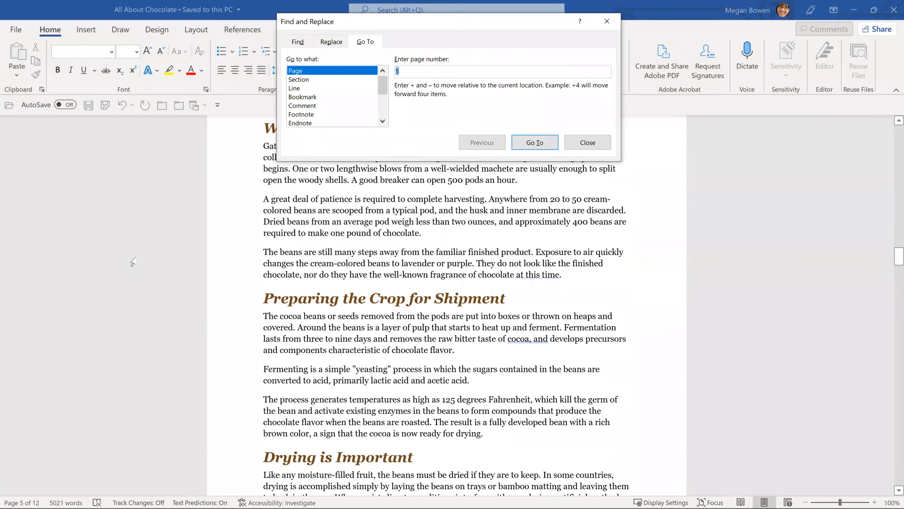
{"action": "type", "text": "8"}
{"action": "key", "text": "Return"}
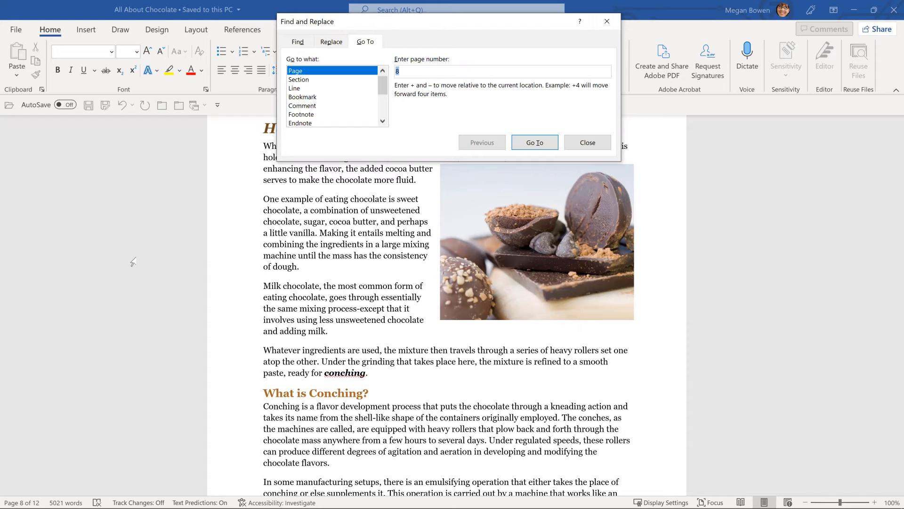
Use Go To with Graphic as the target to browse forward and back through the document's pictures, and close the dialog
{"action": "left_click", "coordinate": [382, 122]}
{"action": "left_click", "coordinate": [382, 122]}
{"action": "left_click", "coordinate": [383, 121]}
{"action": "scroll", "coordinate": [346, 122], "scroll_direction": "down", "scroll_amount": 1}
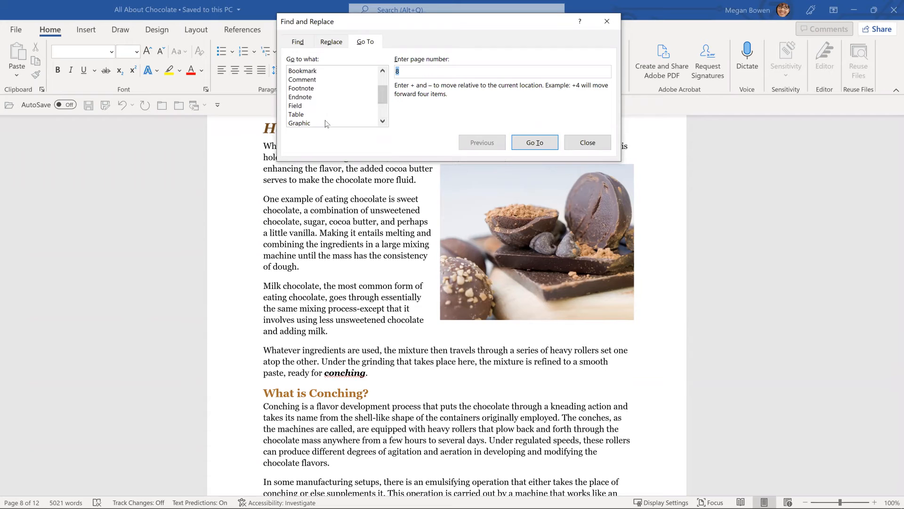
{"action": "left_click", "coordinate": [325, 118]}
{"action": "left_click", "coordinate": [333, 105]}
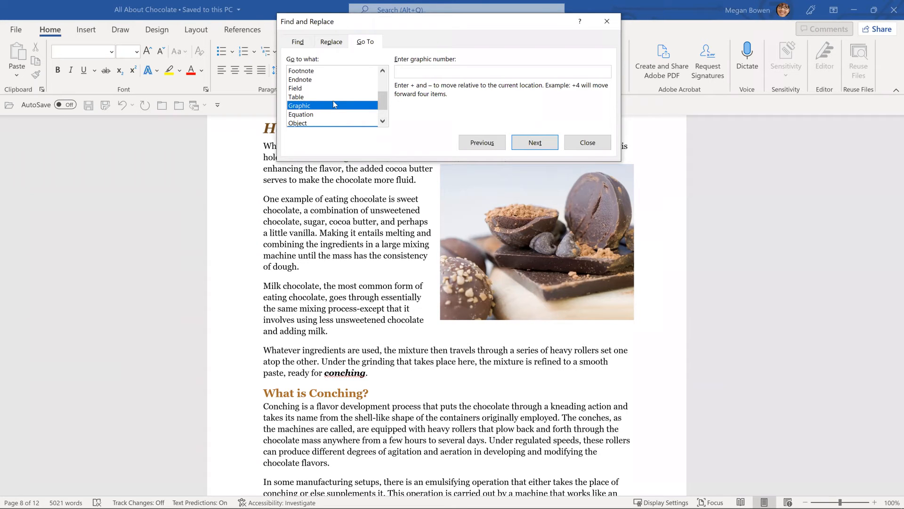
{"action": "key", "text": "Return"}
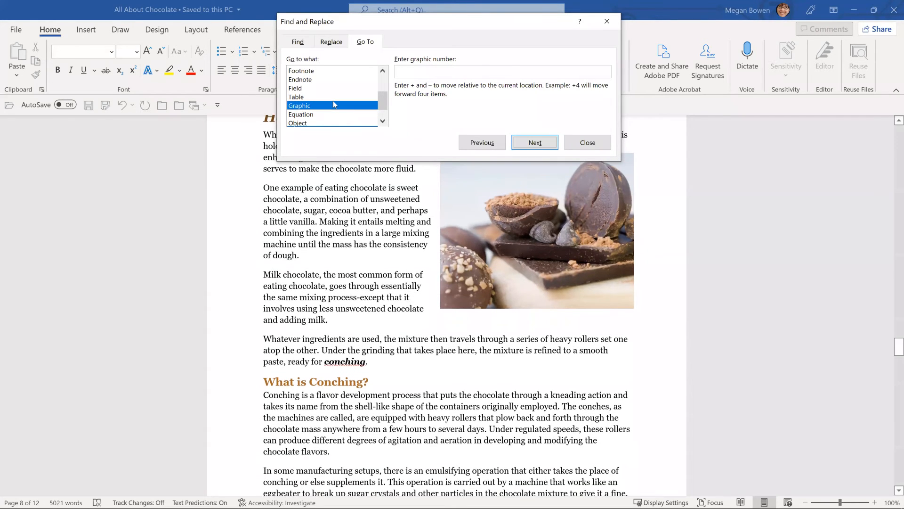
{"action": "key", "text": "Return"}
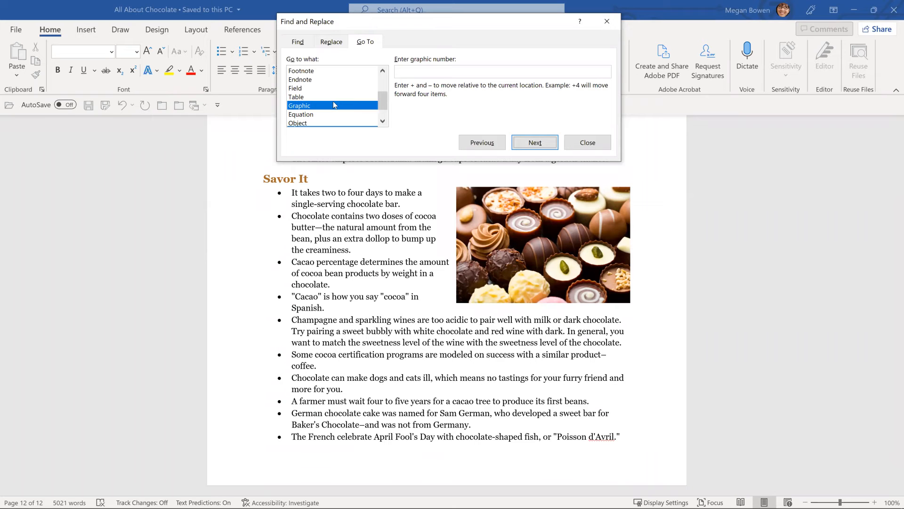
{"action": "key", "text": "alt+s"}
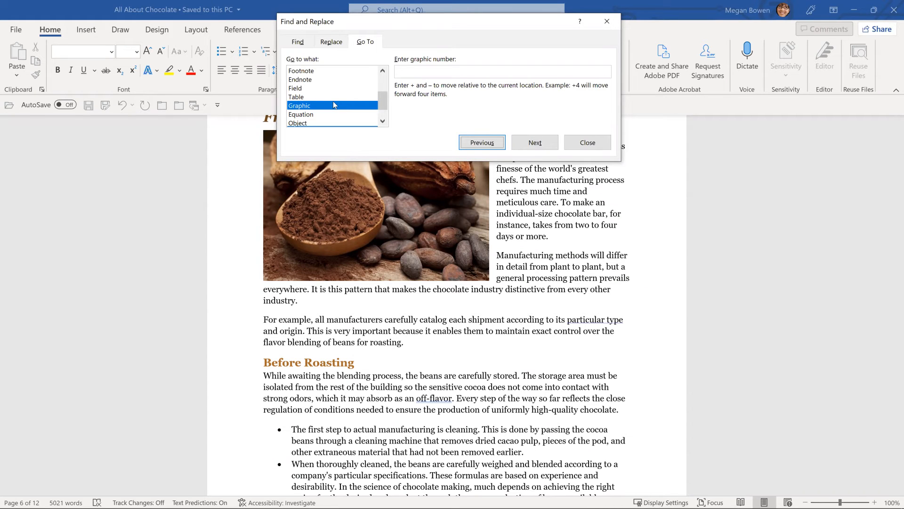
{"action": "key", "text": "Escape"}
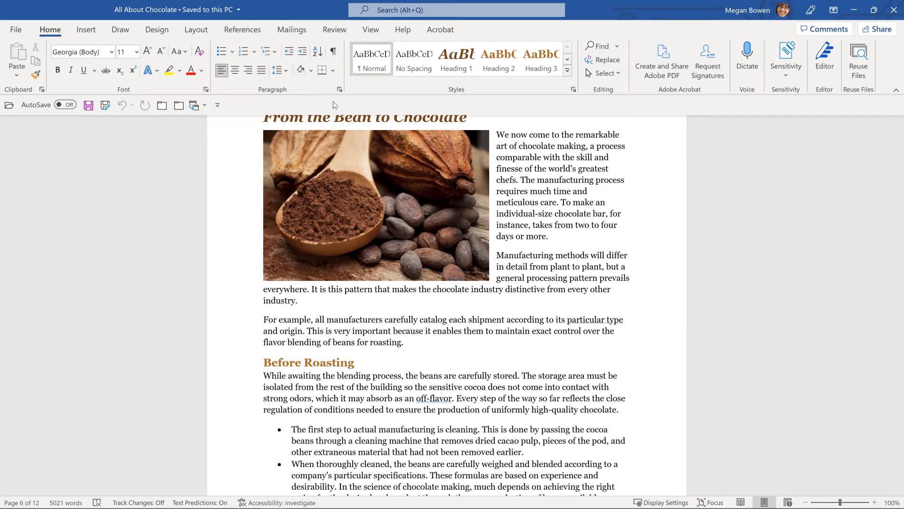
Browse to the next and previous graphics directly in the document, without the Go To dialog, ending at the page 6 picture
{"action": "key", "text": "ctrl+Page_Down"}
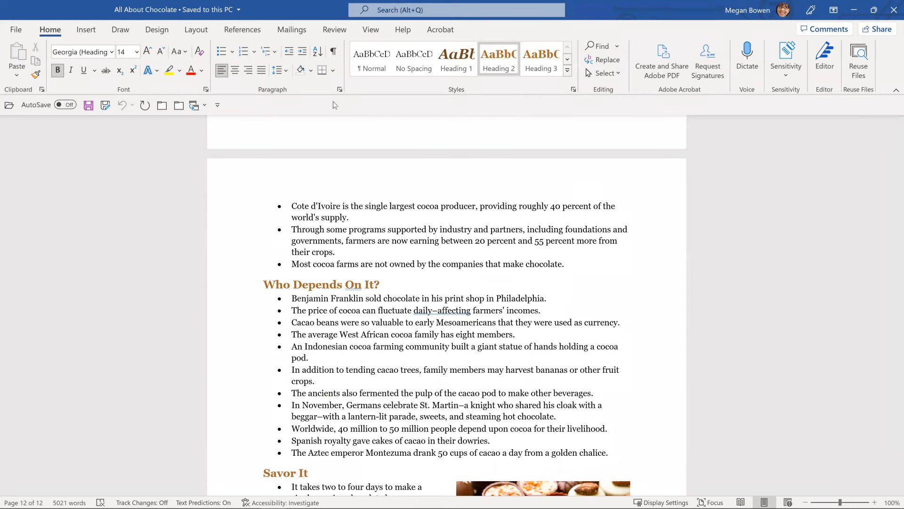
{"action": "key", "text": "ctrl+Page_Up"}
{"action": "key", "text": "ctrl+Page_Up"}
{"action": "key", "text": "ctrl+Page_Up"}
{"action": "key", "text": "ctrl+Page_Up"}
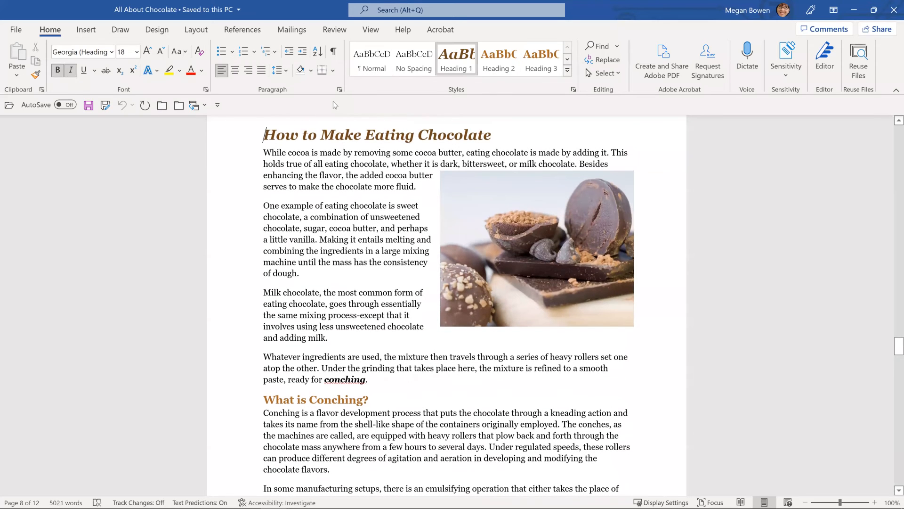
{"action": "key", "text": "ctrl+Page_Up"}
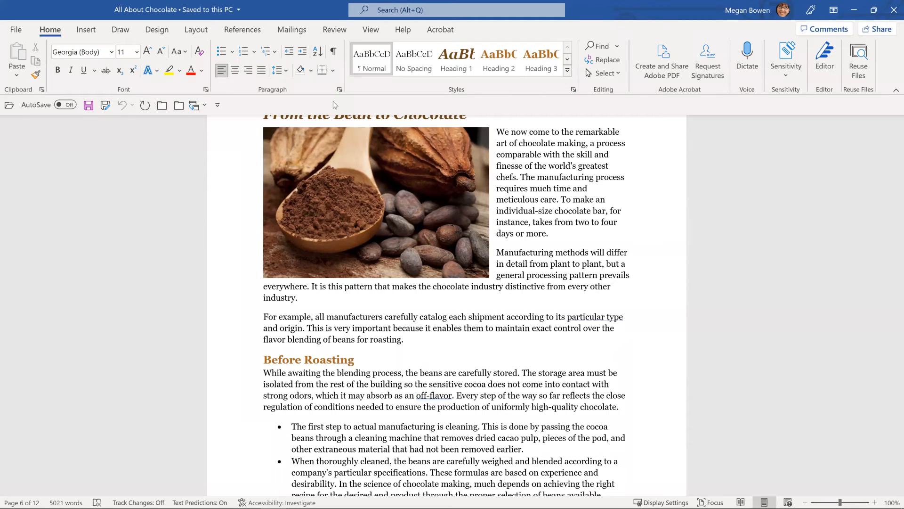
Switch to the Keep text together document and show its formatting marks, with the cursor after the Non-breaking Space heading
{"action": "key", "text": "alt+Tab"}
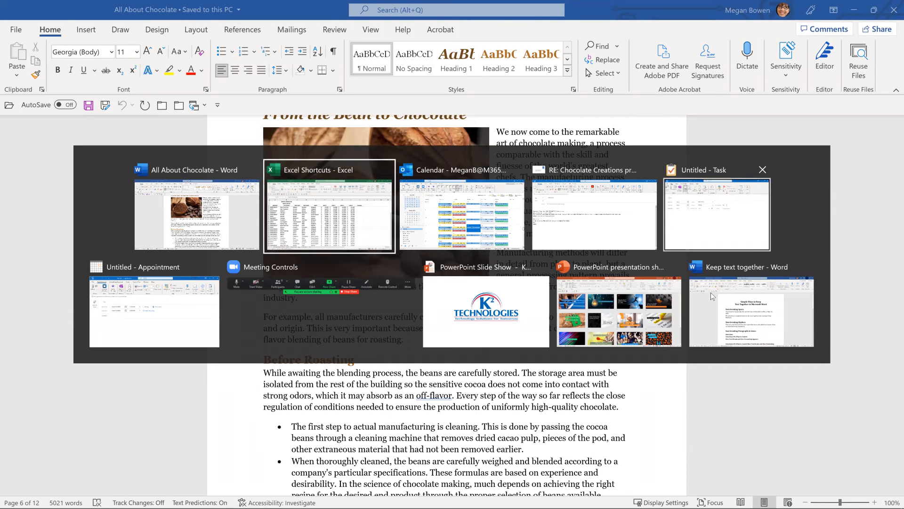
{"action": "key", "text": "Escape"}
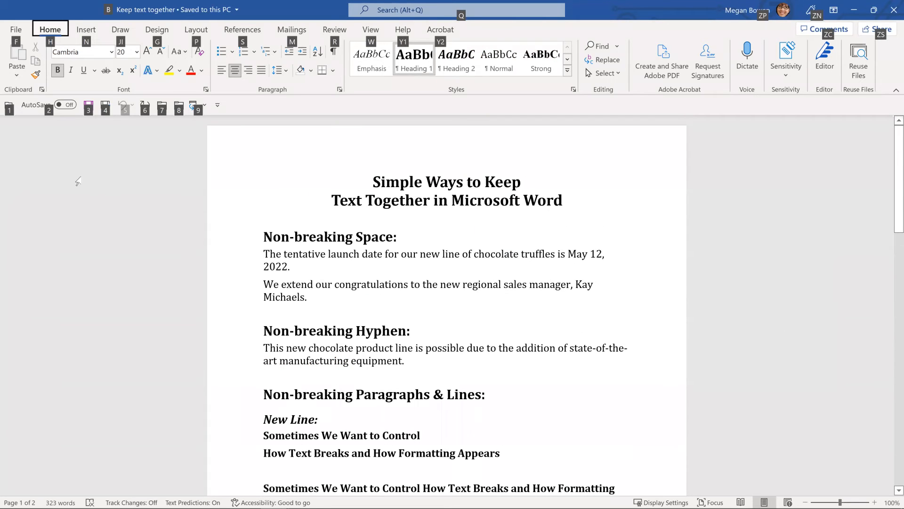
{"action": "left_click", "coordinate": [105, 202]}
{"action": "left_click", "coordinate": [537, 236]}
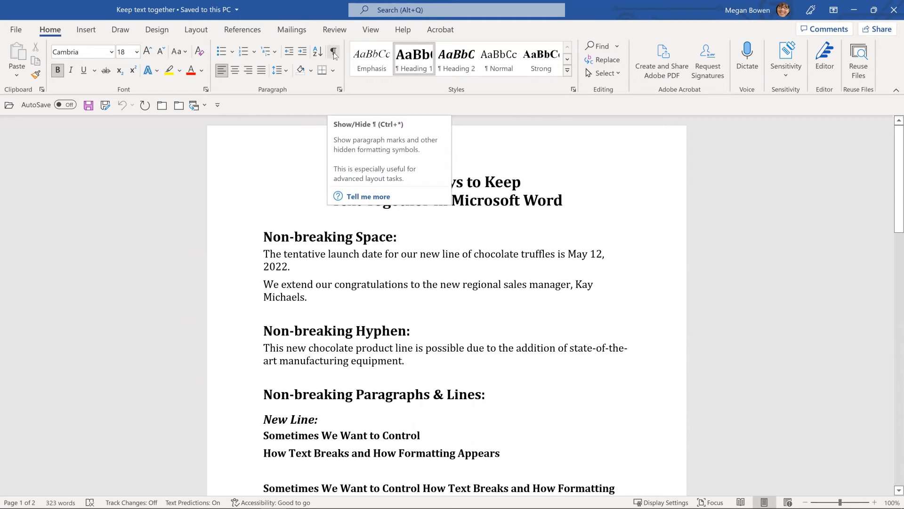
{"action": "left_click", "coordinate": [334, 54]}
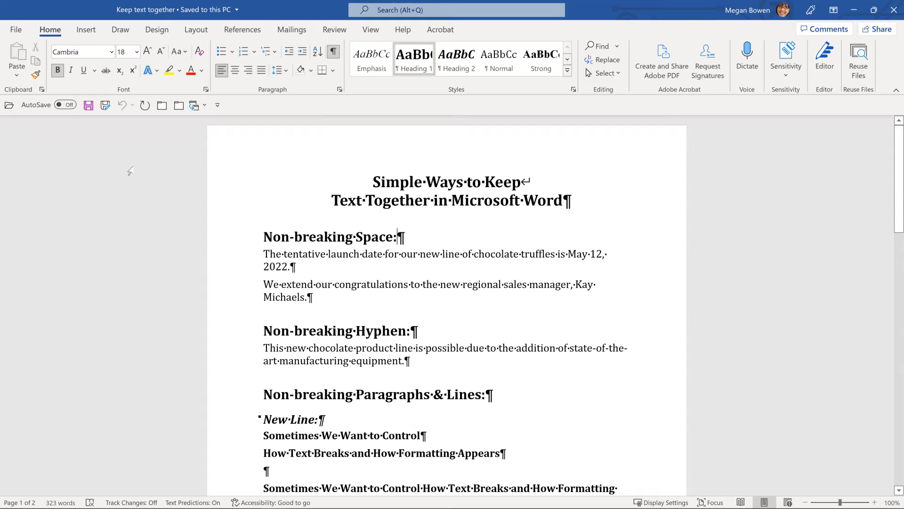
Try a paragraph break before "May 12, 2022" in the launch date sentence, and remove the break again
{"action": "key", "text": "Down"}
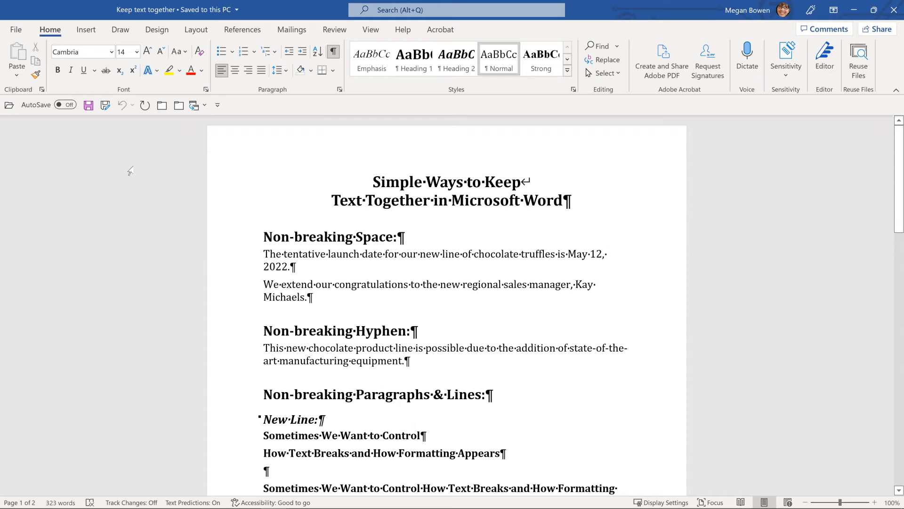
{"action": "key", "text": "Left"}
{"action": "key", "text": "Left"}
{"action": "key", "text": "Left"}
{"action": "key", "text": "Left"}
{"action": "key", "text": "Left"}
{"action": "key", "text": "Left"}
{"action": "key", "text": "Left"}
{"action": "key", "text": "Left"}
{"action": "key", "text": "Return"}
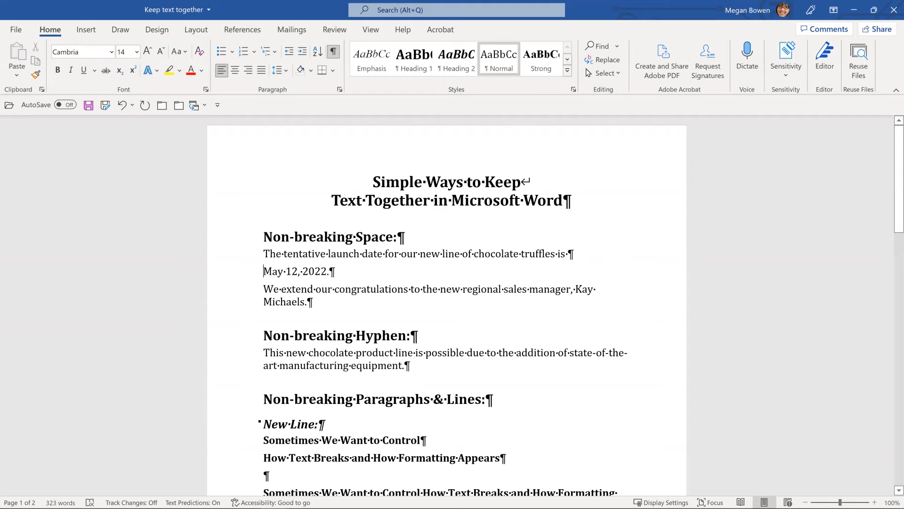
{"action": "key", "text": "BackSpace"}
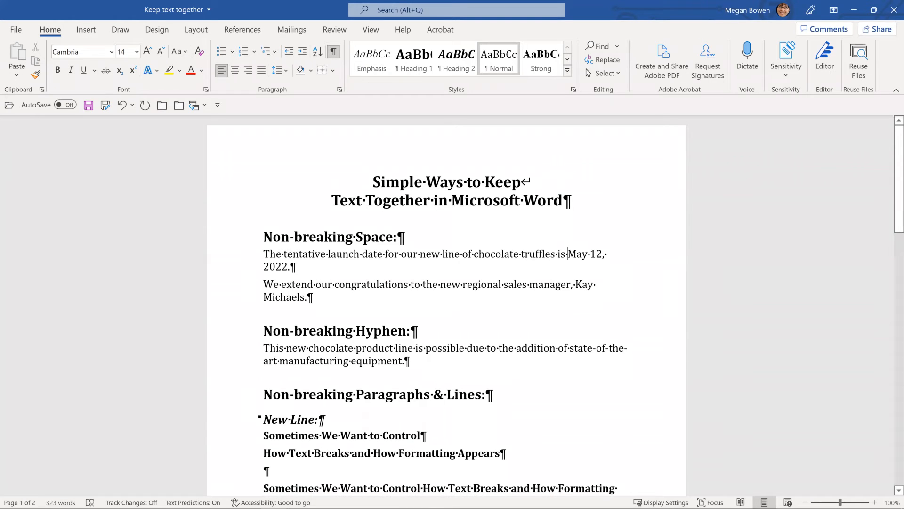
Place the cursor right after "May" in the launch date and set the document zoom to 200%
{"action": "key", "text": "Right"}
{"action": "key", "text": "alt+v"}
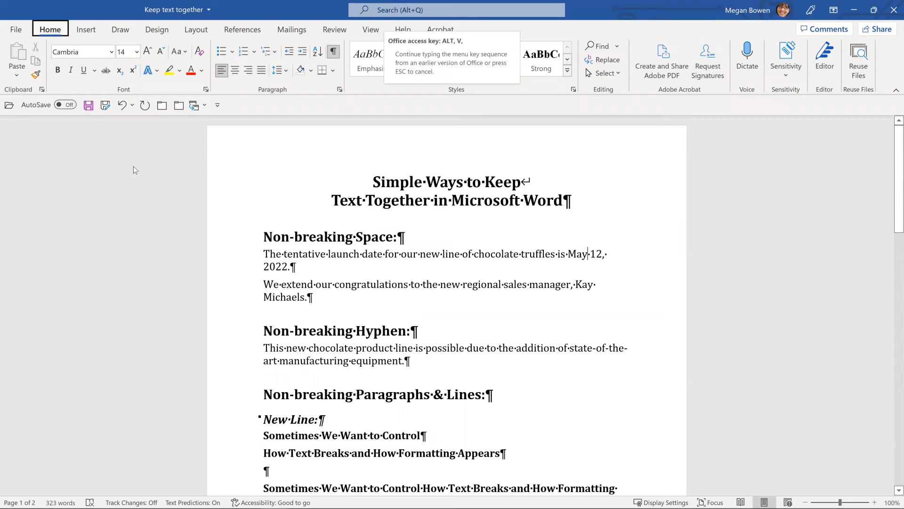
{"action": "key", "text": "Escape"}
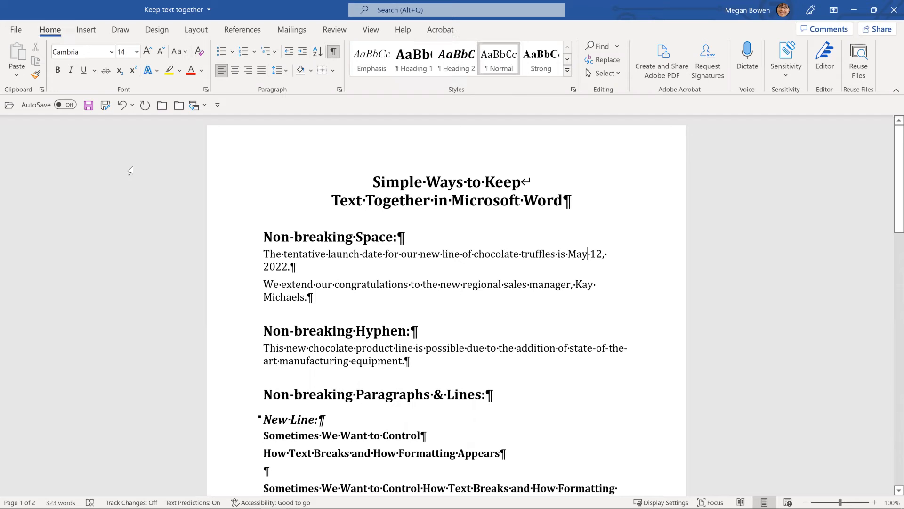
{"action": "key", "text": "alt"}
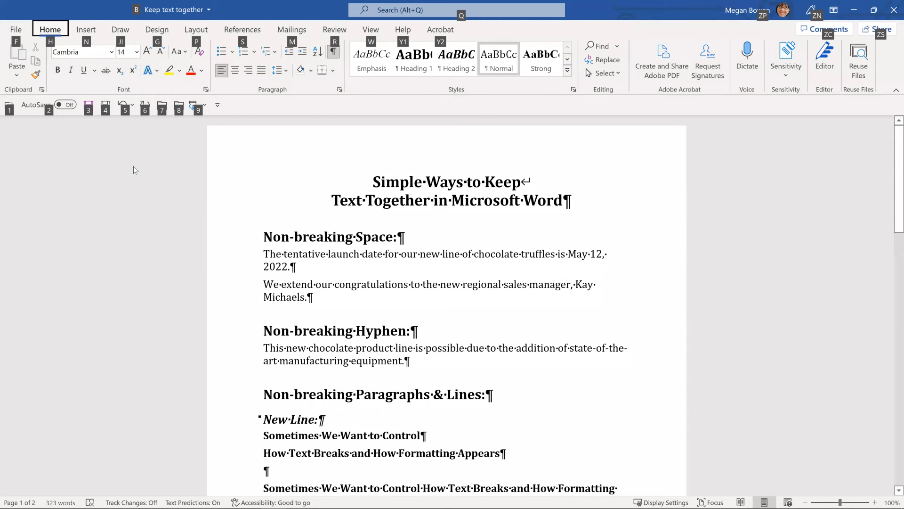
{"action": "key", "text": "w"}
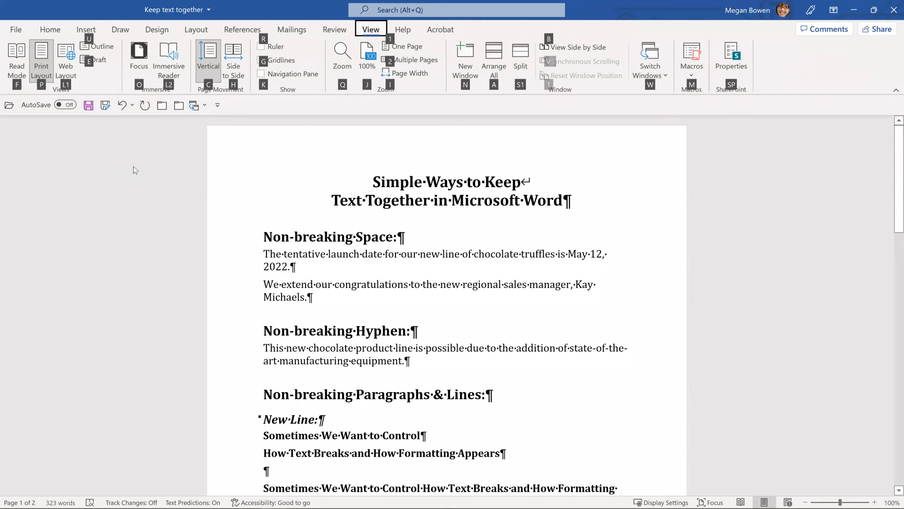
{"action": "key", "text": "q"}
{"action": "key", "text": "Up"}
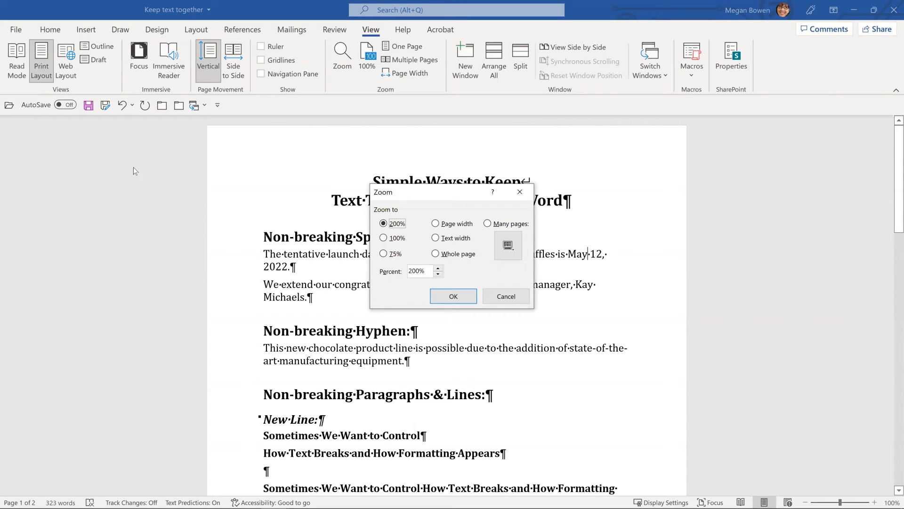
{"action": "key", "text": "Return"}
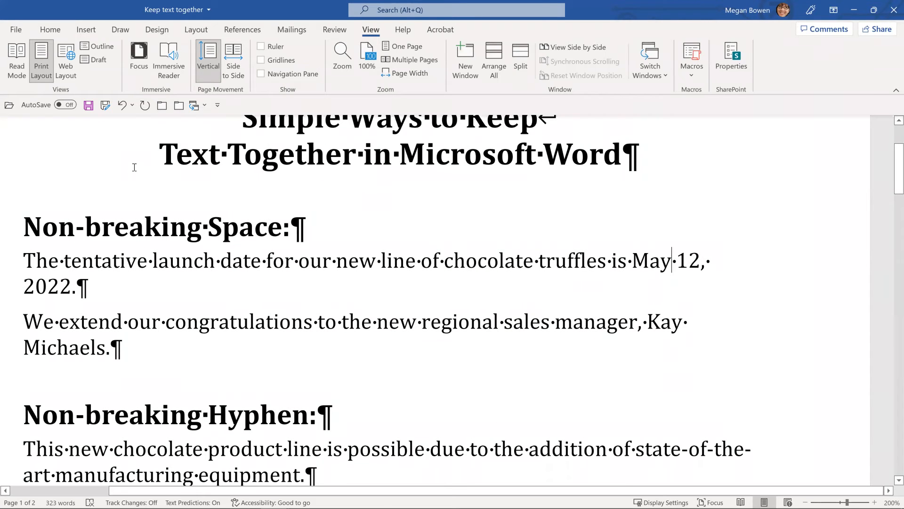
Replace both spaces in "May 12, 2022" with non-breaking spaces, and check the result with formatting marks hidden and shown again
{"action": "key", "text": "Delete"}
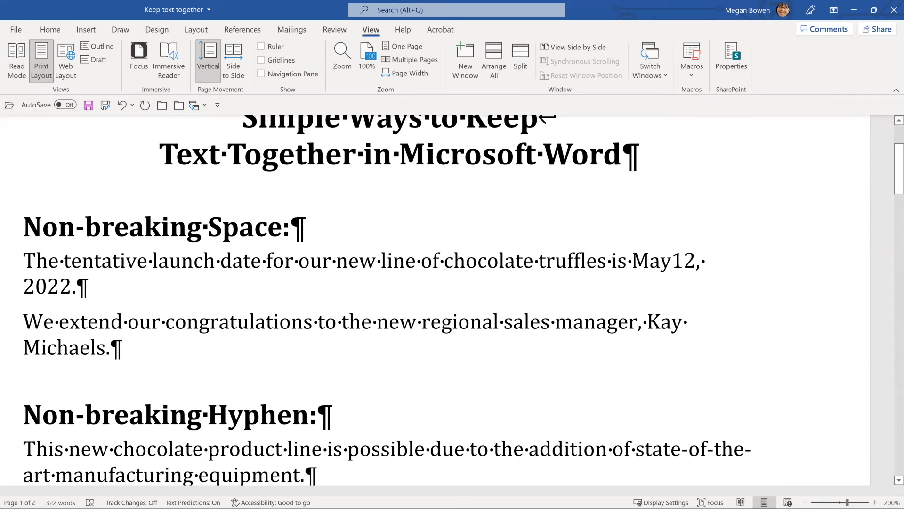
{"action": "key", "text": "ctrl+shift+space"}
{"action": "key", "text": "Right"}
{"action": "key", "text": "Right"}
{"action": "key", "text": "Right"}
{"action": "key", "text": "Delete"}
{"action": "key", "text": "ctrl+shift+space"}
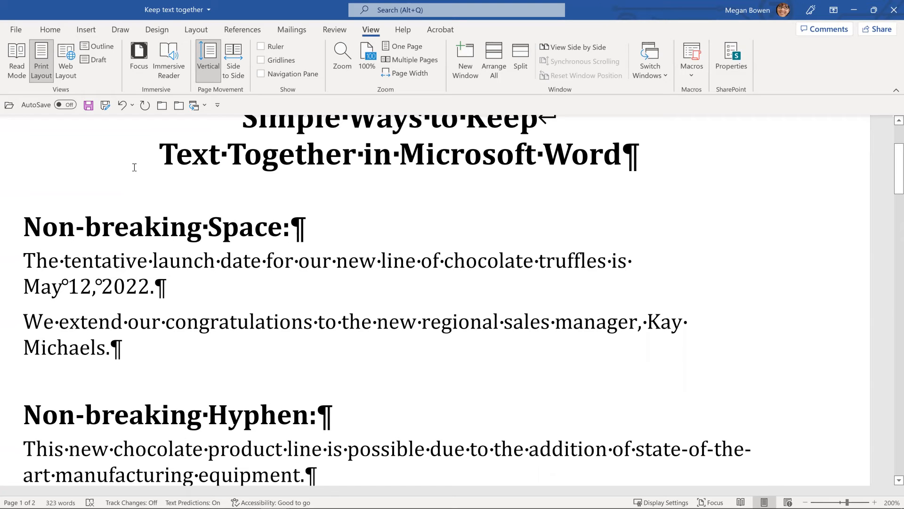
{"action": "key", "text": "ctrl+shift+8"}
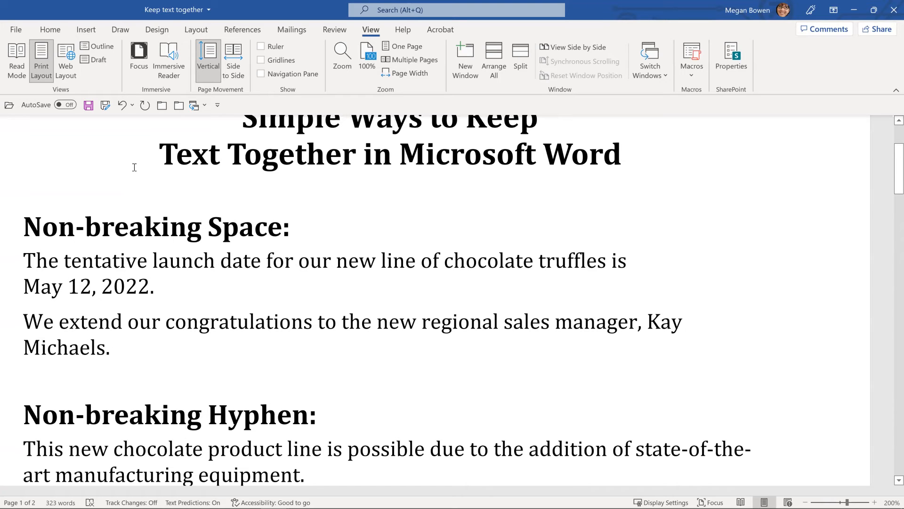
{"action": "key", "text": "ctrl+shift+8"}
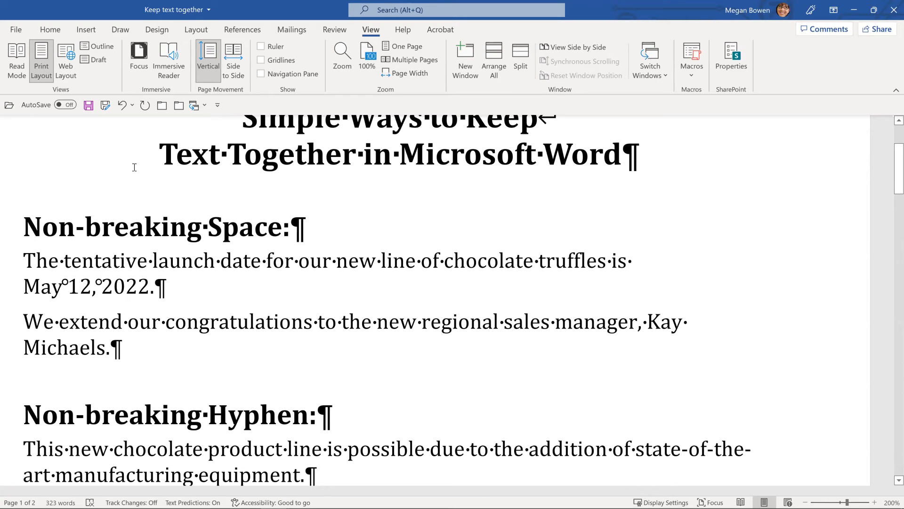
Replace all three hyphens in "state-of-the-art" under the Non-breaking Hyphen heading with non-breaking hyphens
{"action": "key", "text": "Down"}
{"action": "key", "text": "Down"}
{"action": "key", "text": "Down"}
{"action": "key", "text": "Down"}
{"action": "key", "text": "Down"}
{"action": "key", "text": "Down"}
{"action": "key", "text": "Down"}
{"action": "key", "text": "Down"}
{"action": "key", "text": "Down"}
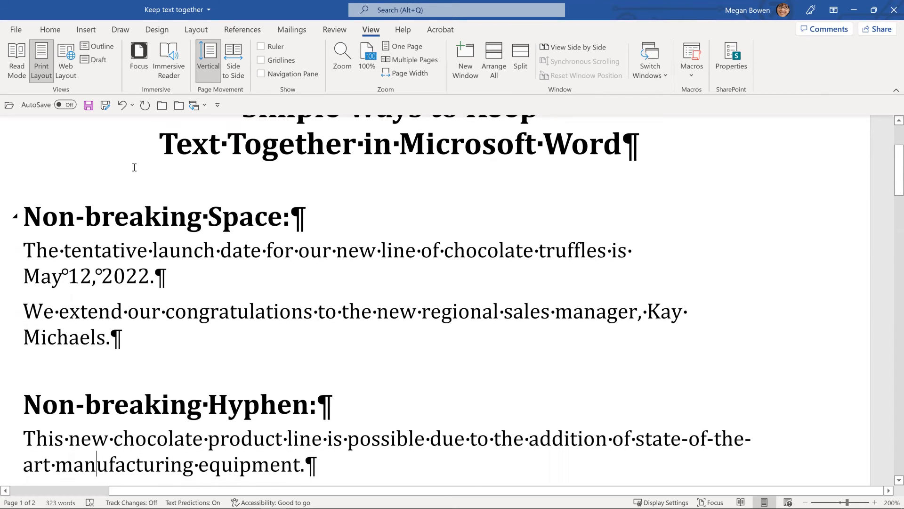
{"action": "key", "text": "Up"}
{"action": "key", "text": "Up"}
{"action": "key", "text": "Up"}
{"action": "key", "text": "Up"}
{"action": "key", "text": "End"}
{"action": "key", "text": "Left"}
{"action": "key", "text": "Left"}
{"action": "key", "text": "Left"}
{"action": "key", "text": "Left"}
{"action": "key", "text": "Left"}
{"action": "key", "text": "Left"}
{"action": "key", "text": "Left"}
{"action": "key", "text": "Left"}
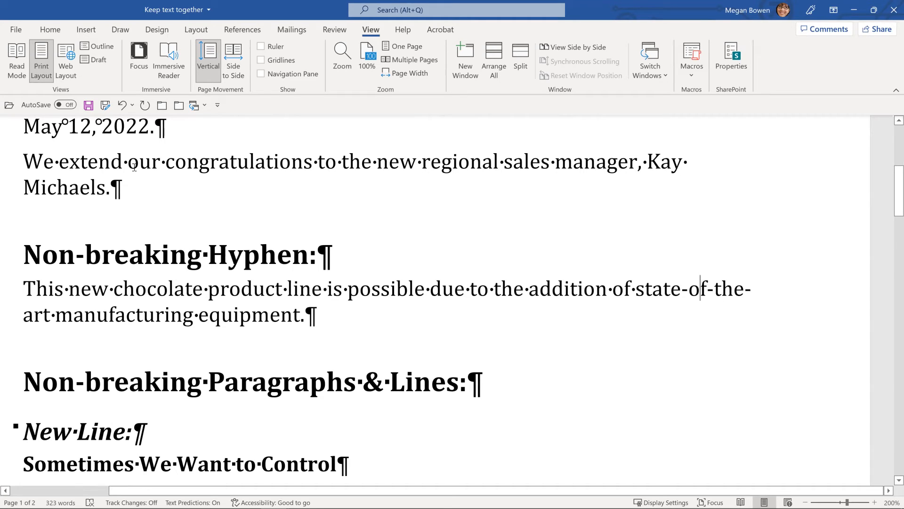
{"action": "key", "text": "Delete"}
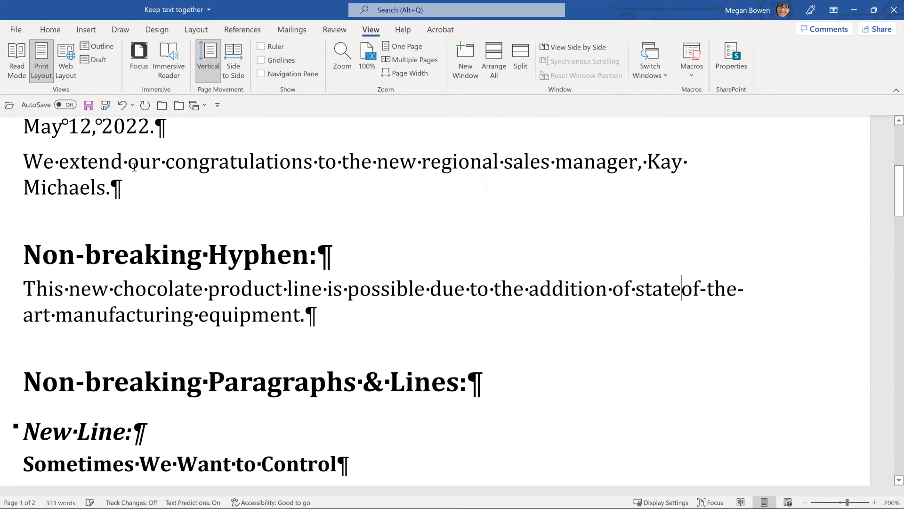
{"action": "key", "text": "ctrl+shift+minus"}
{"action": "key", "text": "Right"}
{"action": "key", "text": "Right"}
{"action": "key", "text": "Delete"}
{"action": "key", "text": "ctrl+shift+minus"}
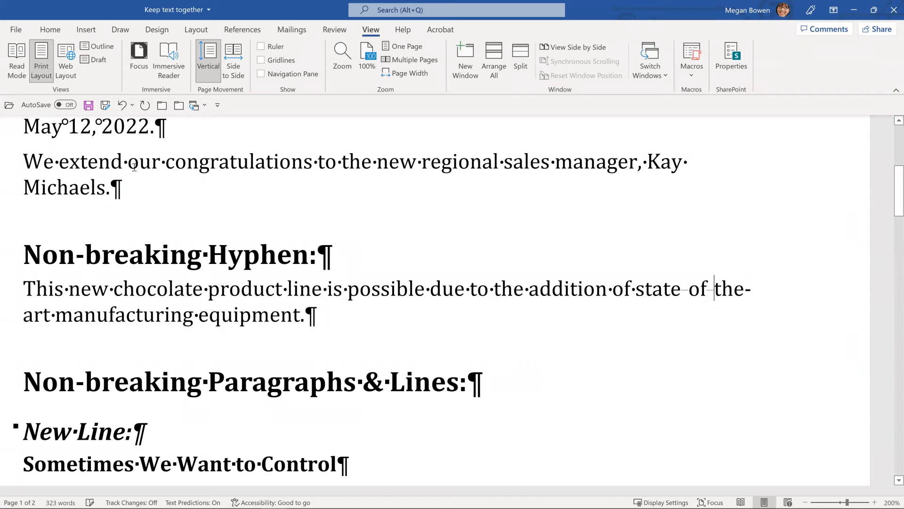
{"action": "key", "text": "Right"}
{"action": "key", "text": "Right"}
{"action": "key", "text": "Right"}
{"action": "key", "text": "Delete"}
{"action": "key", "text": "ctrl+shift+minus"}
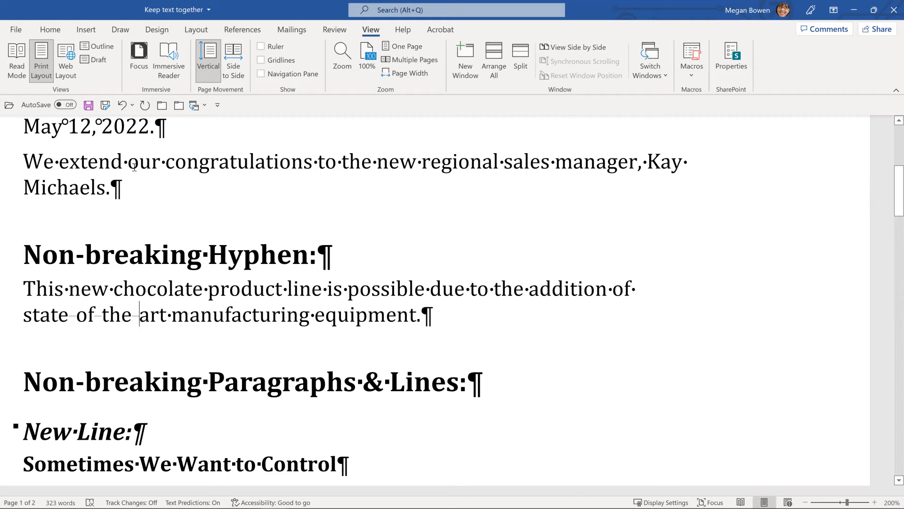
Hide the formatting marks to check the non-breaking hyphens in "state-of-the-art", and show the marks again
{"action": "key", "text": "ctrl+shift+8"}
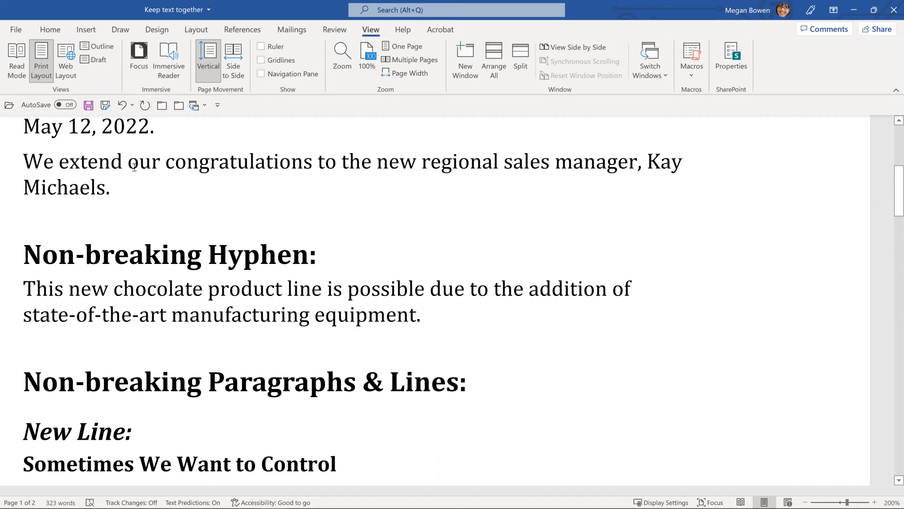
{"action": "key", "text": "ctrl+shift+8"}
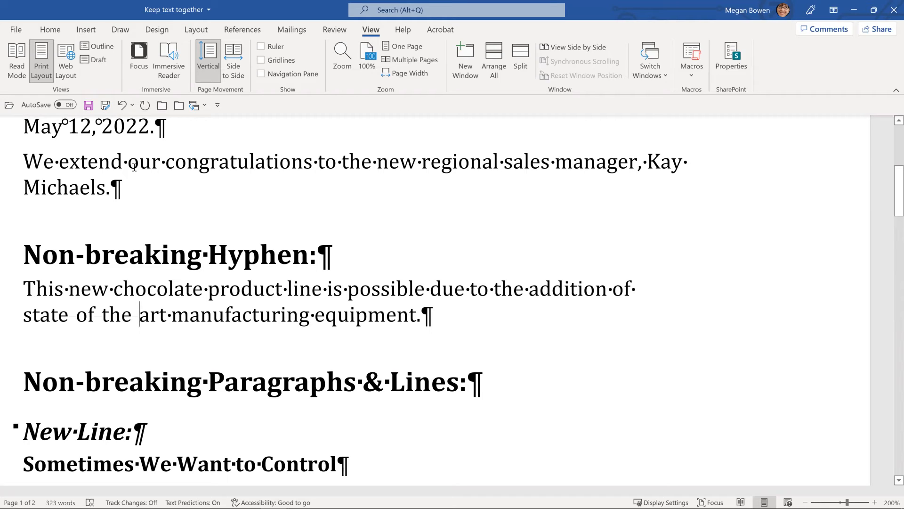
Insert a manual line break after "Control" in the second "Sometimes We Want to Control" text under New Line, and delete the space starting the new line
{"action": "key", "text": "Down"}
{"action": "key", "text": "Down"}
{"action": "key", "text": "Down"}
{"action": "key", "text": "Down"}
{"action": "key", "text": "Down"}
{"action": "key", "text": "Down"}
{"action": "key", "text": "Down"}
{"action": "key", "text": "Down"}
{"action": "key", "text": "Up"}
{"action": "key", "text": "Up"}
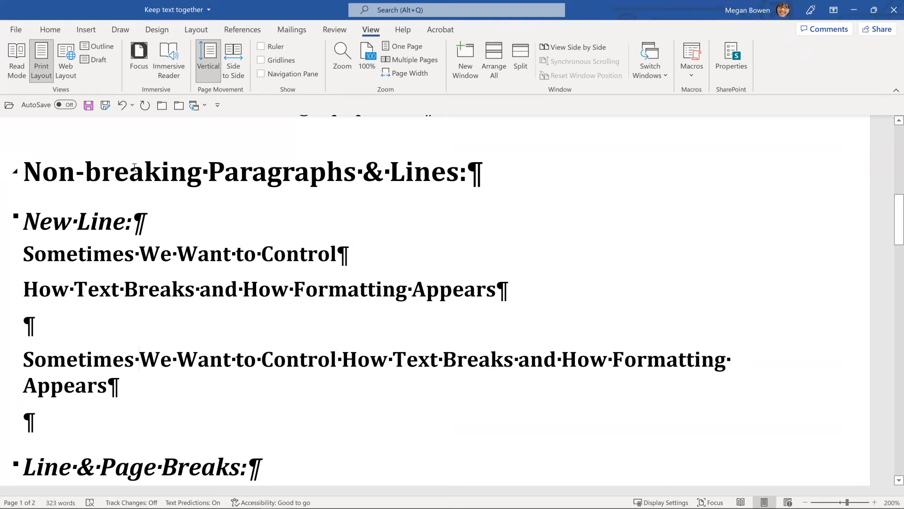
{"action": "key", "text": "Right"}
{"action": "key", "text": "Right"}
{"action": "key", "text": "Right"}
{"action": "key", "text": "Right"}
{"action": "key", "text": "Right"}
{"action": "key", "text": "Right"}
{"action": "key", "text": "Right"}
{"action": "key", "text": "Right"}
{"action": "key", "text": "Right"}
{"action": "key", "text": "Right"}
{"action": "key", "text": "Right"}
{"action": "key", "text": "Right"}
{"action": "key", "text": "Right"}
{"action": "key", "text": "Right"}
{"action": "key", "text": "Right"}
{"action": "key", "text": "Right"}
{"action": "key", "text": "Right"}
{"action": "key", "text": "Right"}
{"action": "key", "text": "shift+Return"}
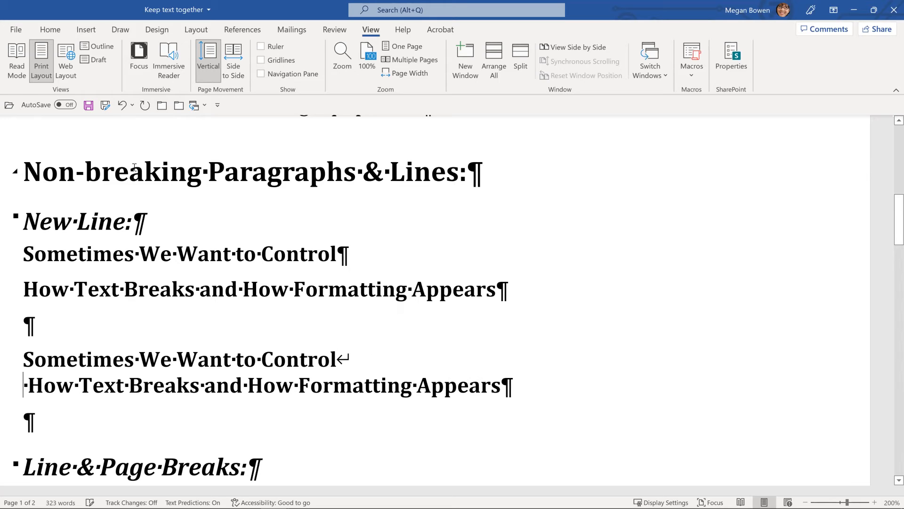
{"action": "key", "text": "Delete"}
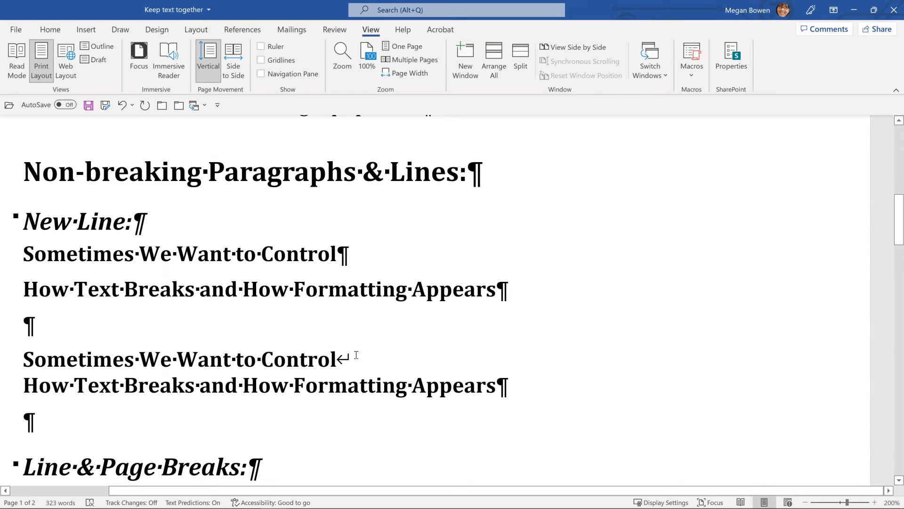
Switch to the All About Chocolate document and insert a page break directly before the heading "The First Fruit"
{"action": "scroll", "coordinate": [357, 356], "scroll_direction": "down", "scroll_amount": 1}
{"action": "scroll", "coordinate": [359, 354], "scroll_direction": "down", "scroll_amount": 2}
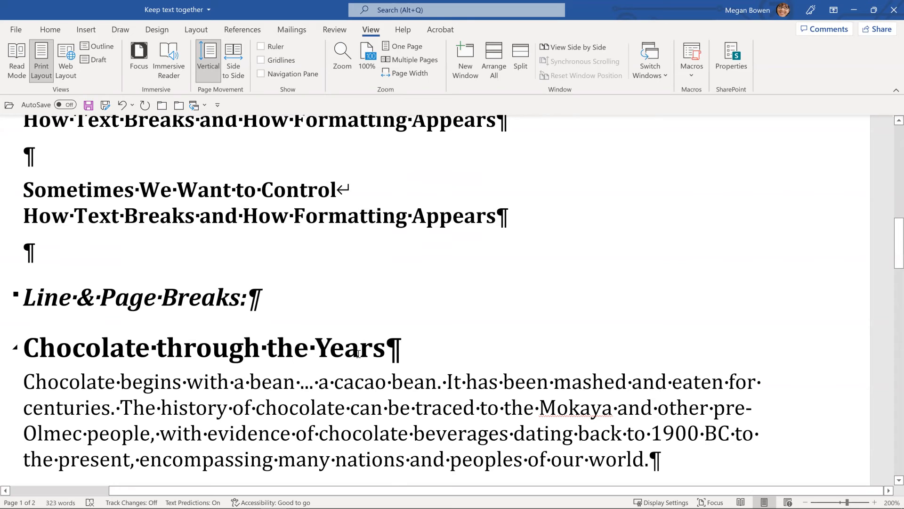
{"action": "scroll", "coordinate": [358, 346], "scroll_direction": "down", "scroll_amount": 1}
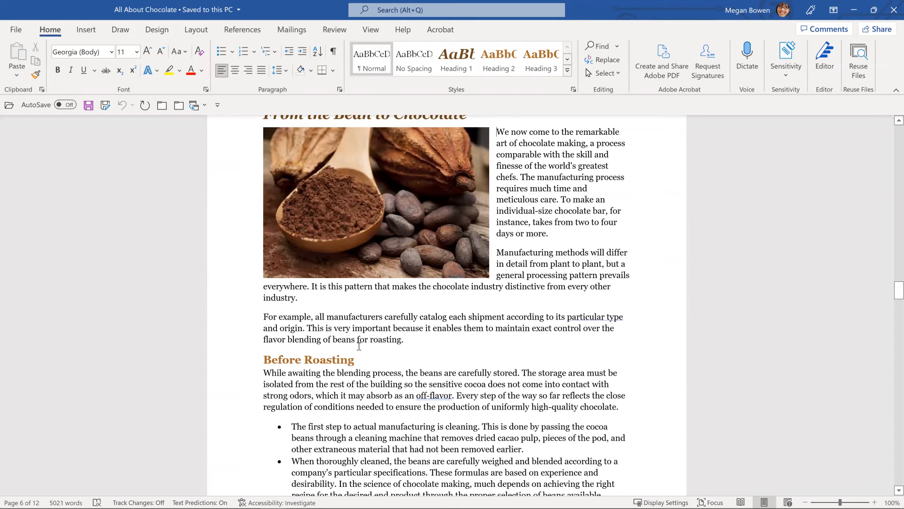
{"action": "key", "text": "ctrl+Home"}
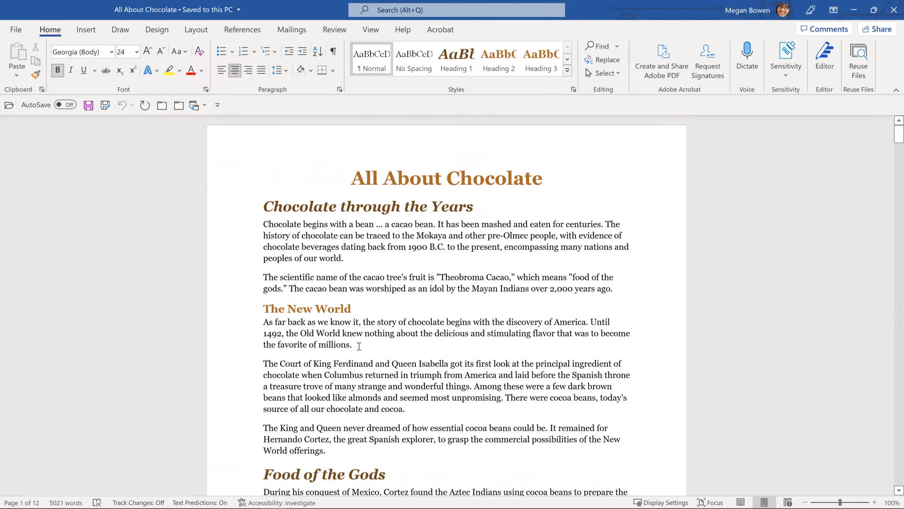
{"action": "key", "text": "Page_Down"}
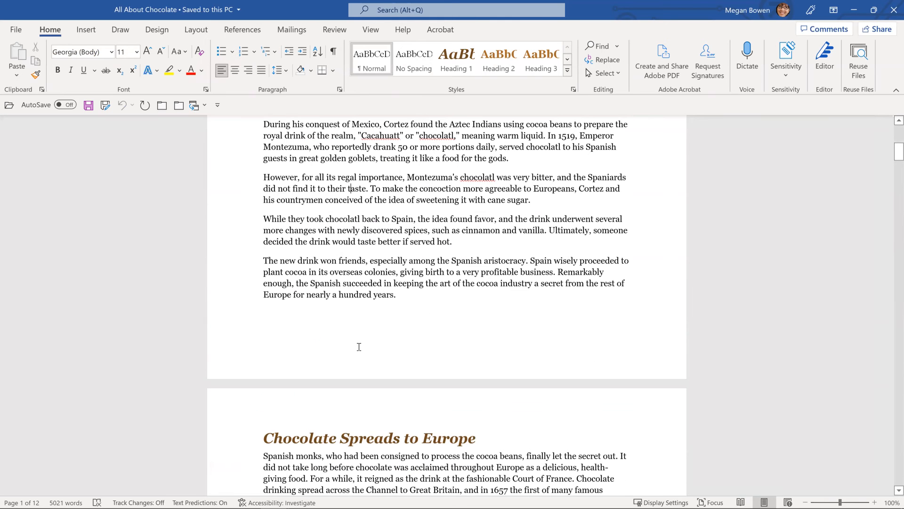
{"action": "key", "text": "Page_Down"}
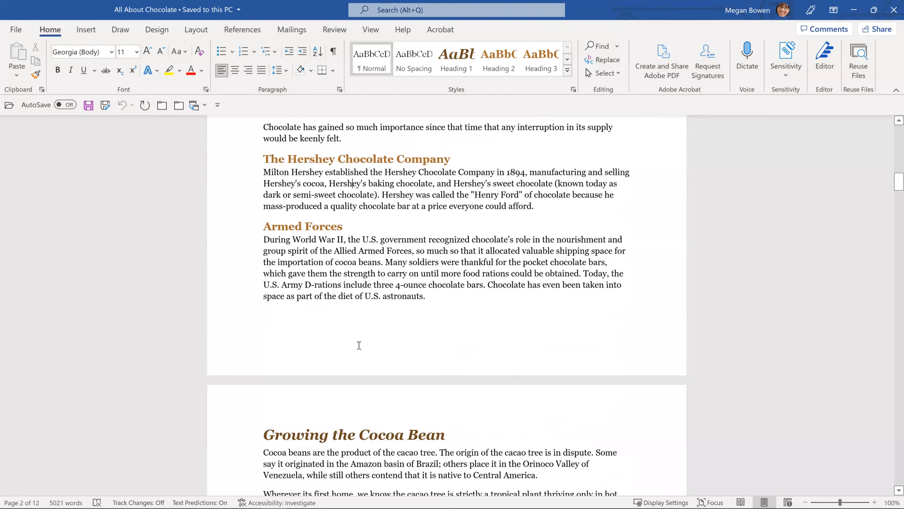
{"action": "scroll", "coordinate": [359, 345], "scroll_direction": "up", "scroll_amount": 2}
{"action": "scroll", "coordinate": [358, 345], "scroll_direction": "down", "scroll_amount": 10}
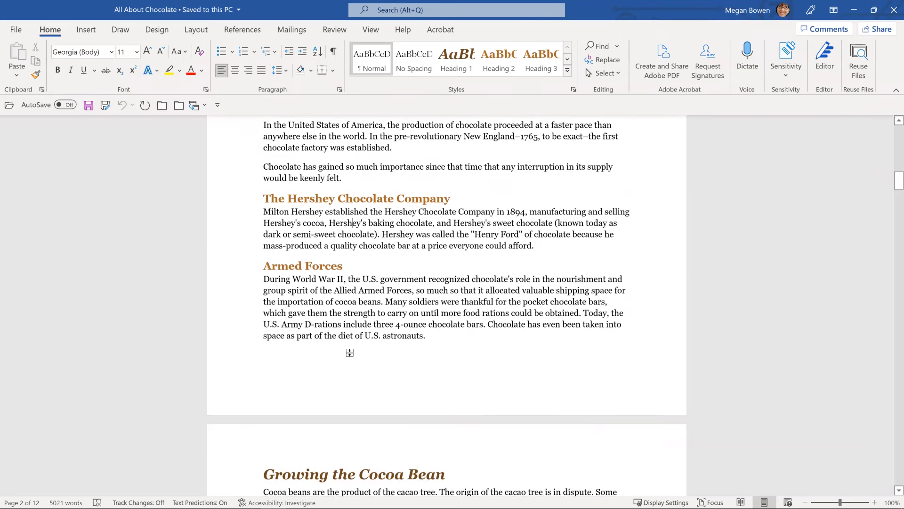
{"action": "scroll", "coordinate": [337, 380], "scroll_direction": "down", "scroll_amount": 7}
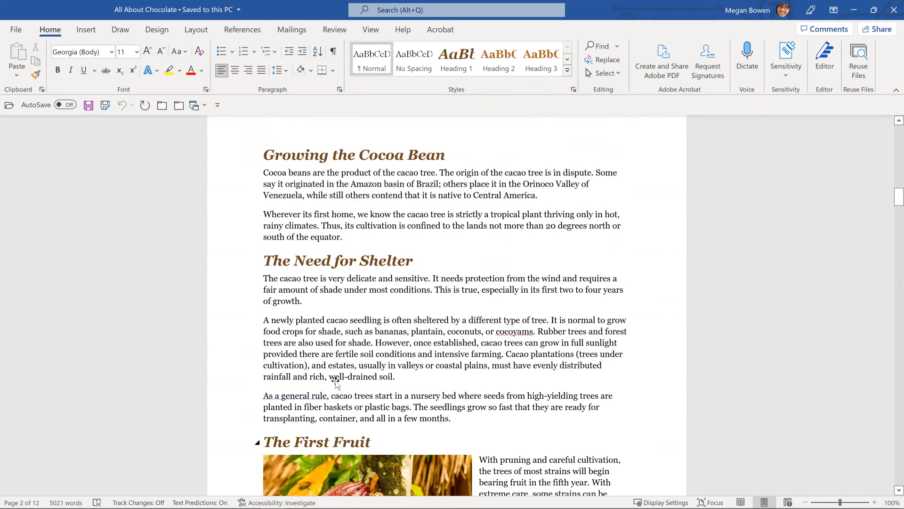
{"action": "scroll", "coordinate": [334, 379], "scroll_direction": "down", "scroll_amount": 1}
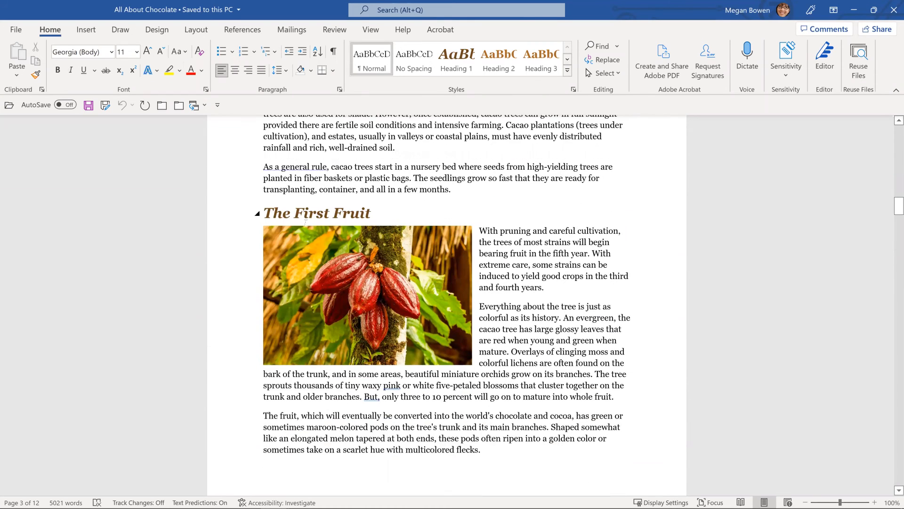
{"action": "left_click", "coordinate": [304, 213]}
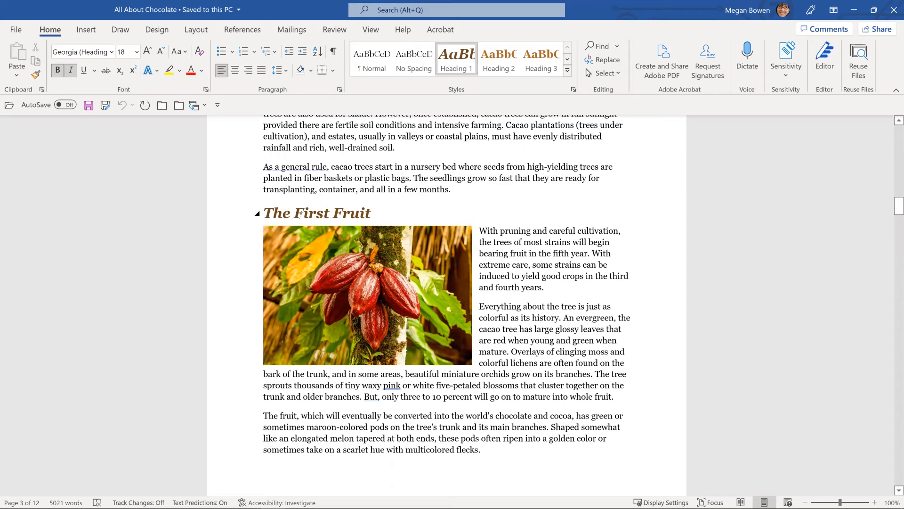
{"action": "key", "text": "ctrl+Return"}
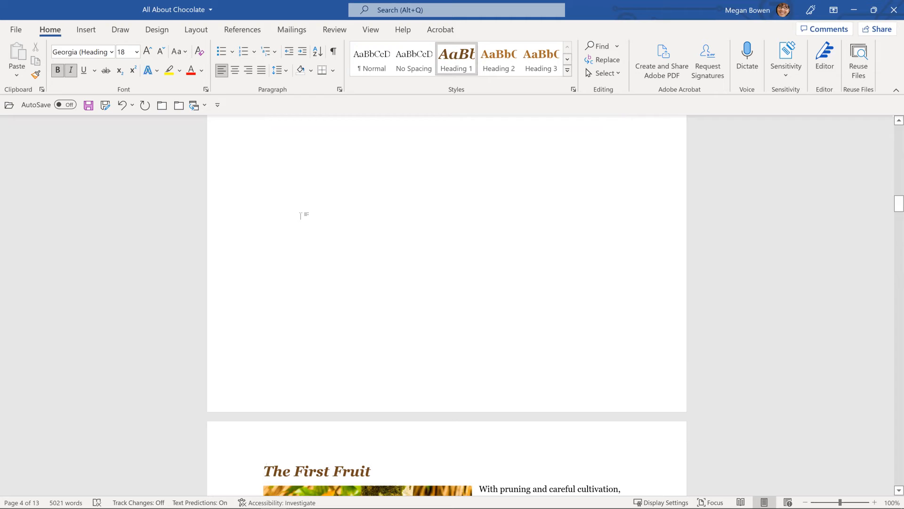
Show the formatting marks and check the page break and the text around "The First Fruit"
{"action": "key", "text": "ctrl+shift+8"}
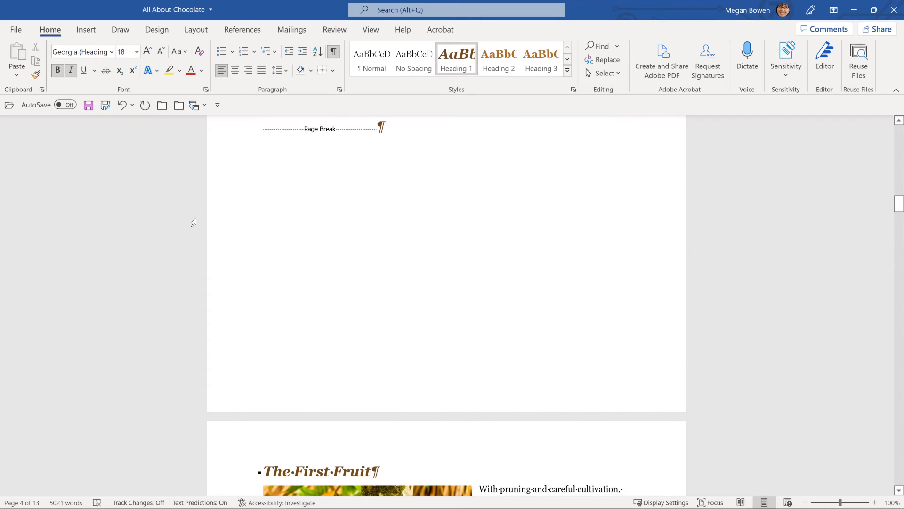
{"action": "key", "text": "Page_Down"}
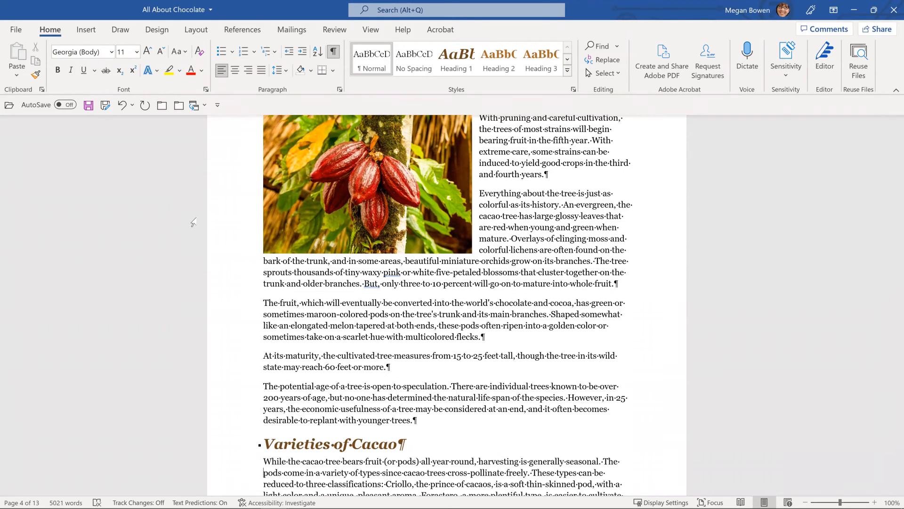
{"action": "key", "text": "Page_Up"}
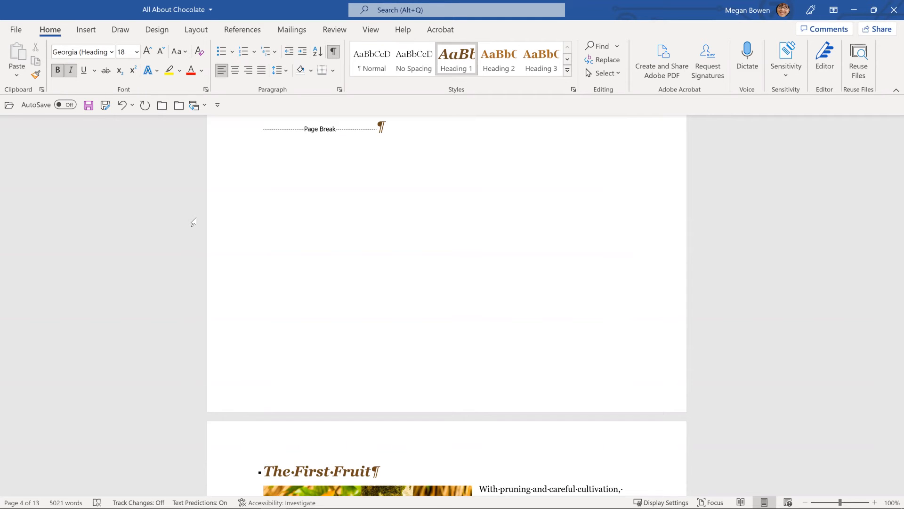
{"action": "key", "text": "Page_Up"}
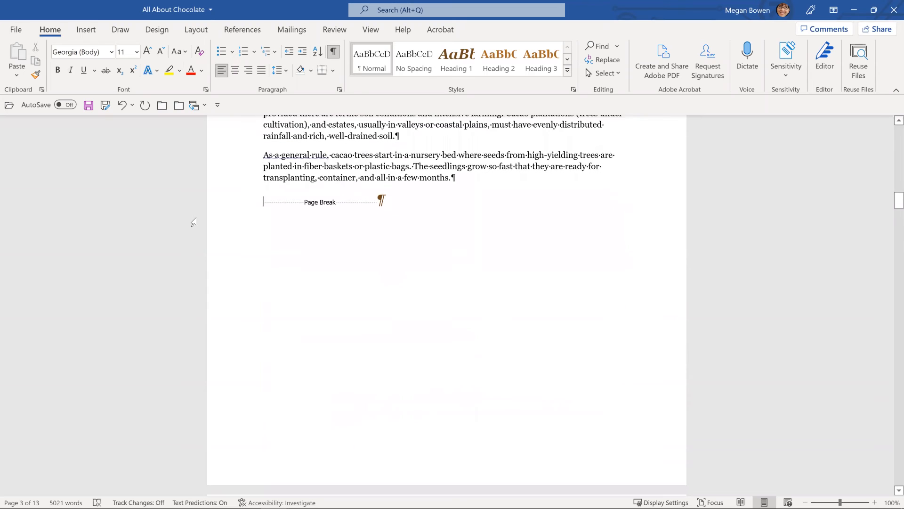
Cycle the heading "Growing the Cocoa Bean" through uppercase, lowercase and capitalized words, and leave it in uppercase
{"action": "scroll", "coordinate": [193, 222], "scroll_direction": "up", "scroll_amount": 1}
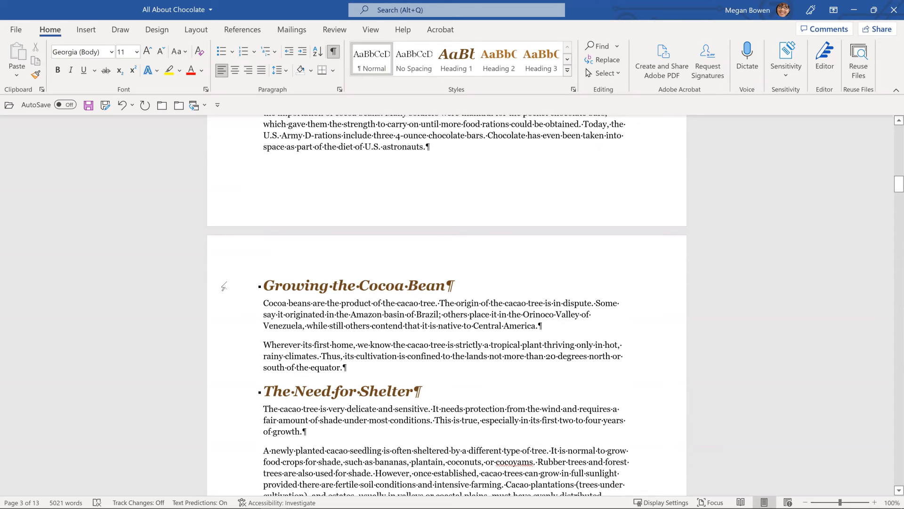
{"action": "left_click", "coordinate": [223, 286]}
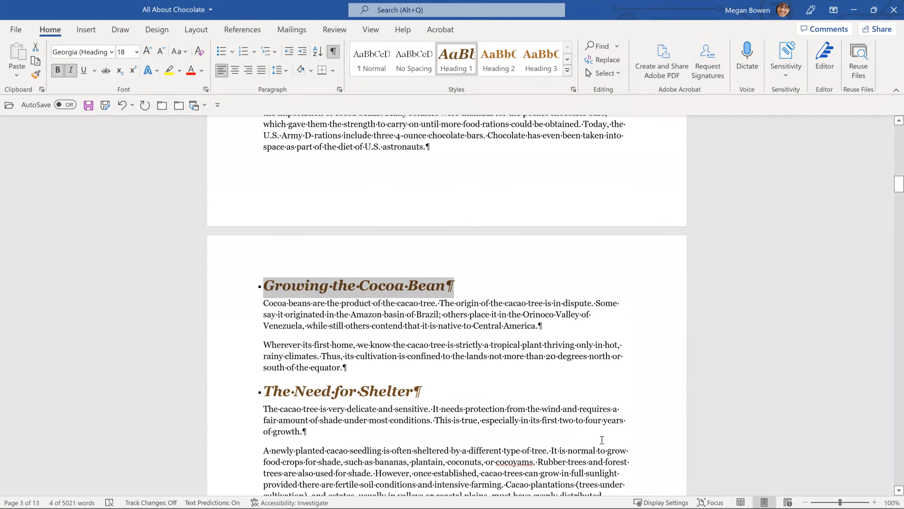
{"action": "key", "text": "shift+F3"}
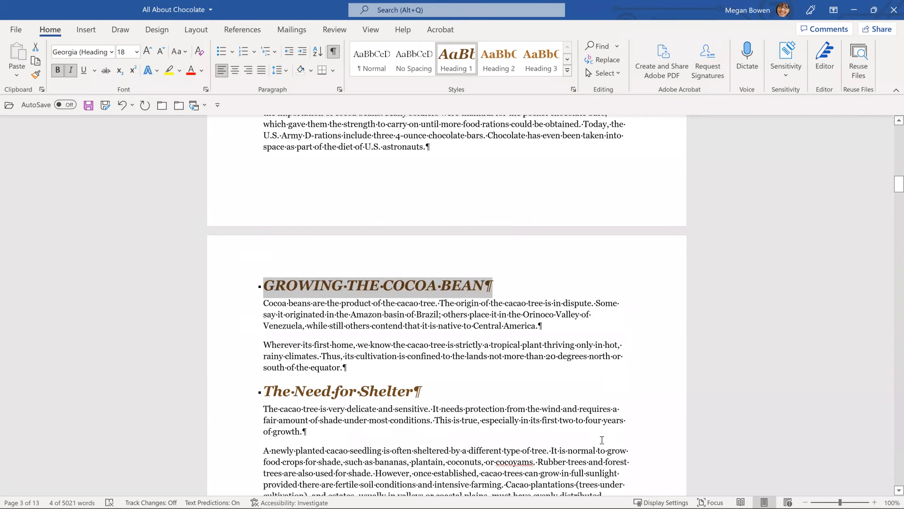
{"action": "key", "text": "shift+F3"}
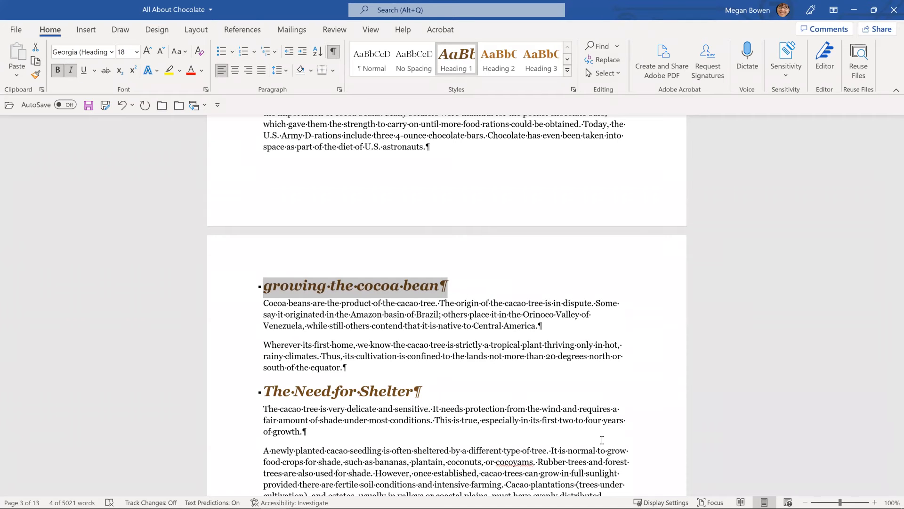
{"action": "key", "text": "shift+F3"}
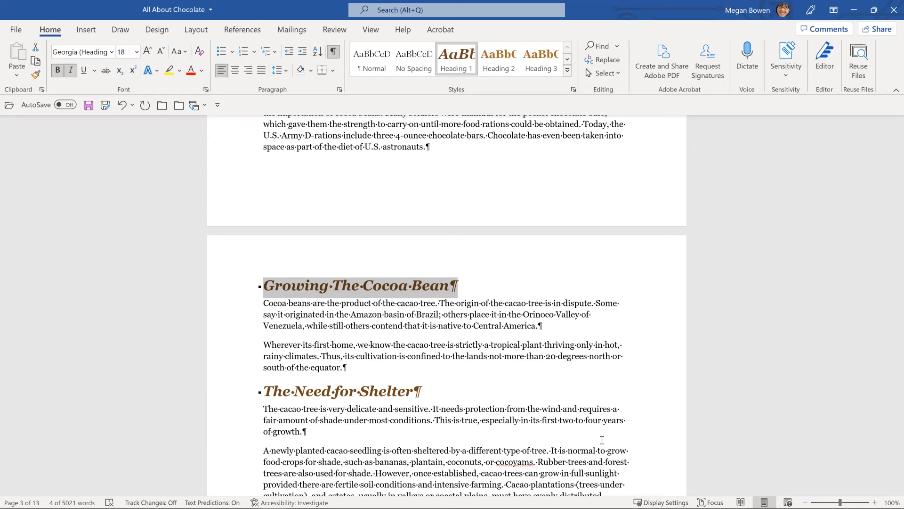
{"action": "key", "text": "shift+F3"}
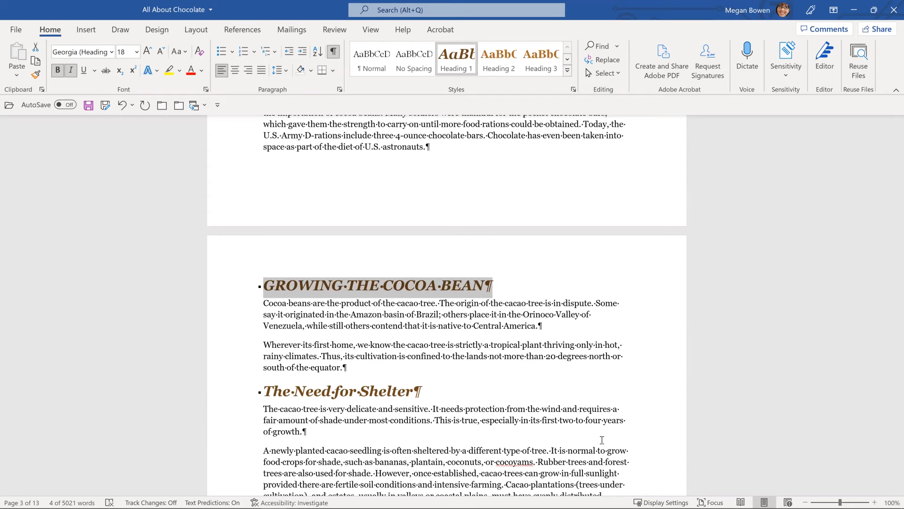
{"action": "key", "text": "shift+F3"}
{"action": "key", "text": "shift+F3"}
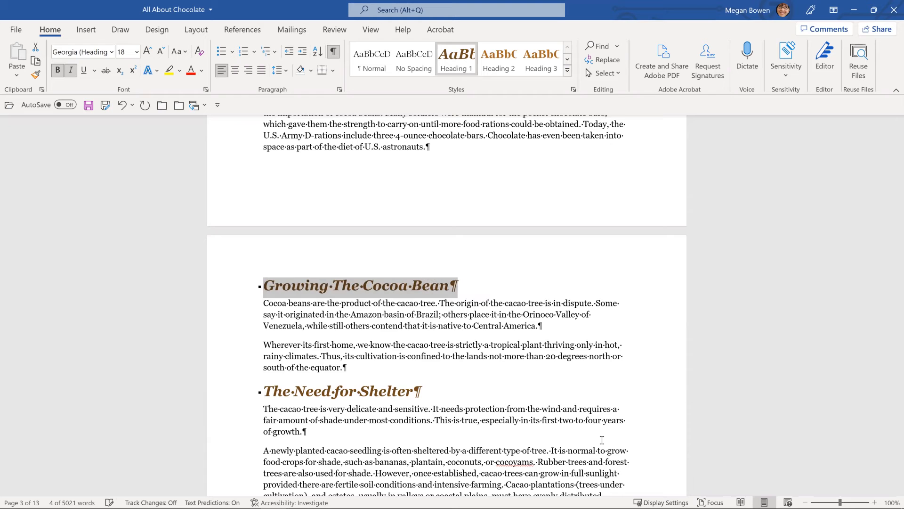
{"action": "key", "text": "shift+F3"}
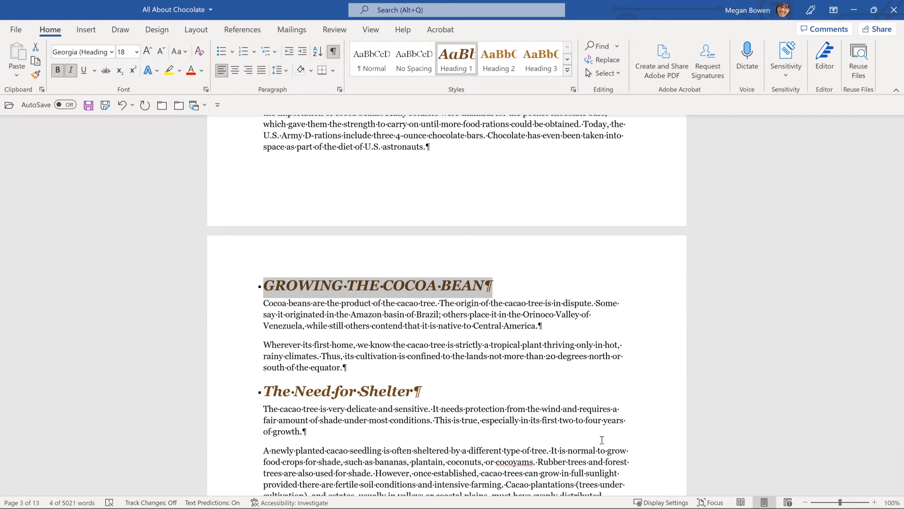
Search the chocolate document for "candy", entered in lowercase
{"action": "key", "text": "ctrl+f"}
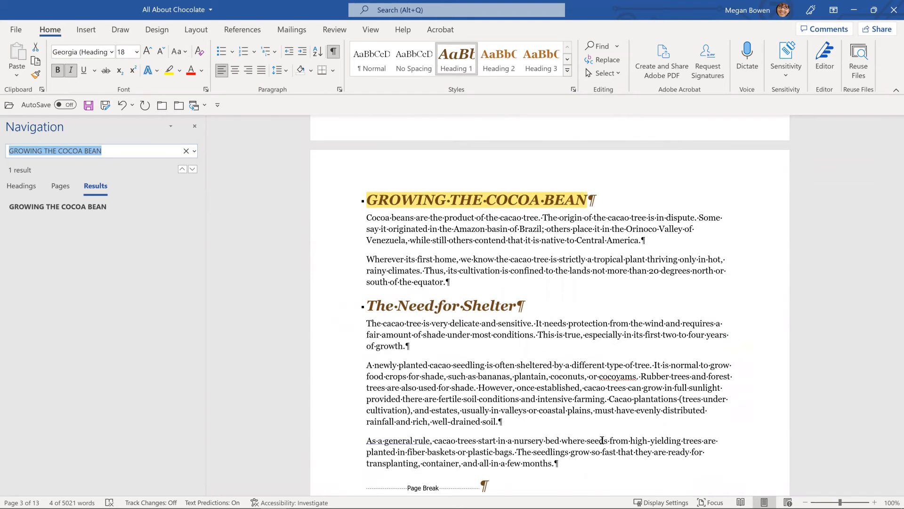
{"action": "type", "text": "CANDY"}
{"action": "key", "text": "BackSpace"}
{"action": "key", "text": "BackSpace"}
{"action": "key", "text": "BackSpace"}
{"action": "key", "text": "BackSpace"}
{"action": "key", "text": "BackSpace"}
{"action": "type", "text": "candy"}
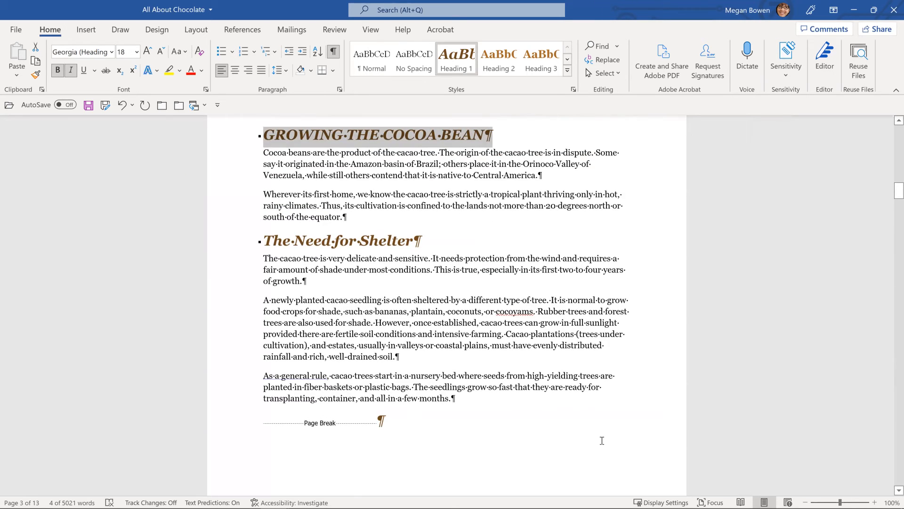
View the Find and Replace dialog with "candy" as the search term and the search box's suggested actions, closing each again
{"action": "key", "text": "ctrl+h"}
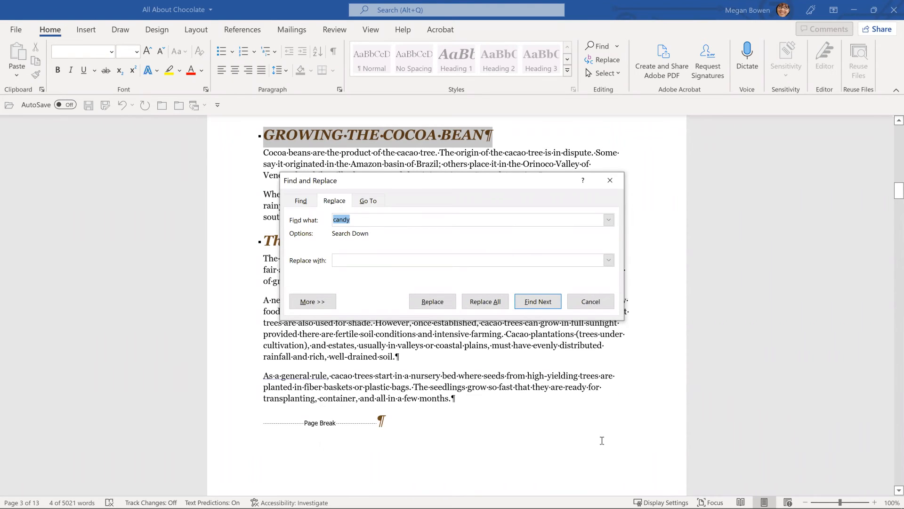
{"action": "key", "text": "Escape"}
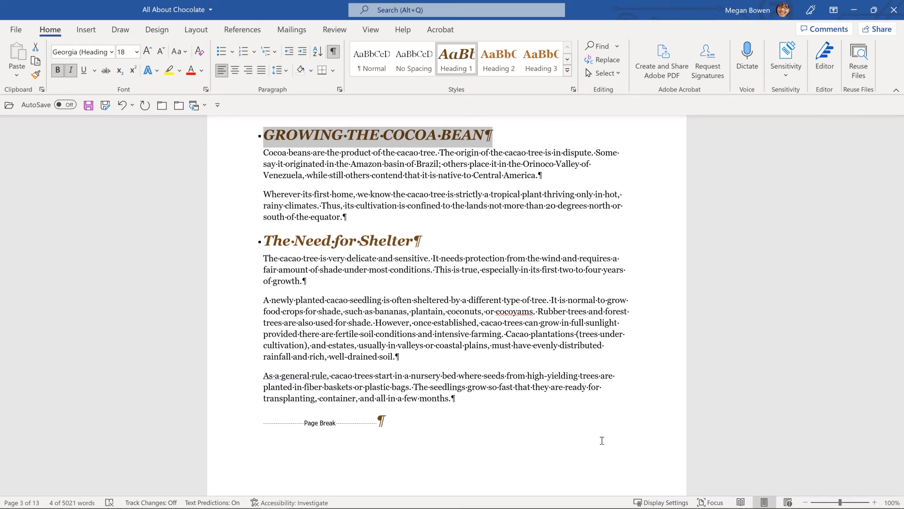
{"action": "key", "text": "alt+q"}
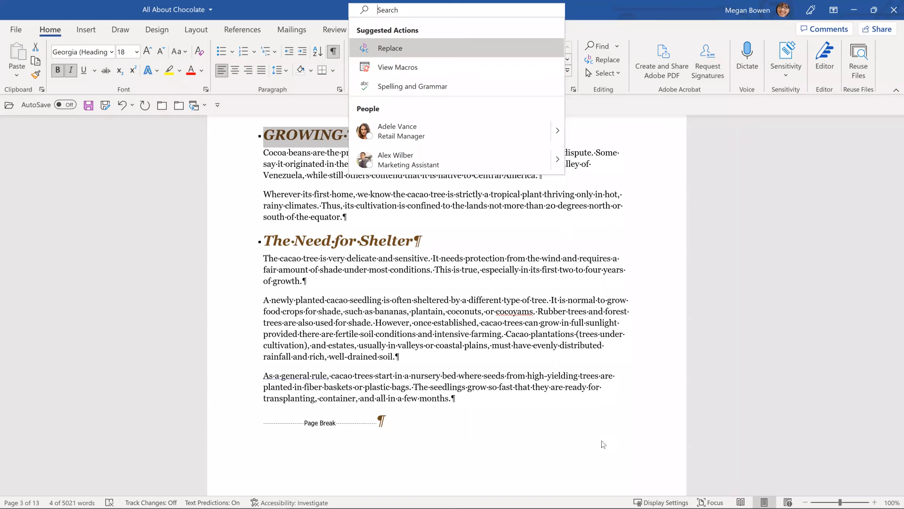
{"action": "key", "text": "Escape"}
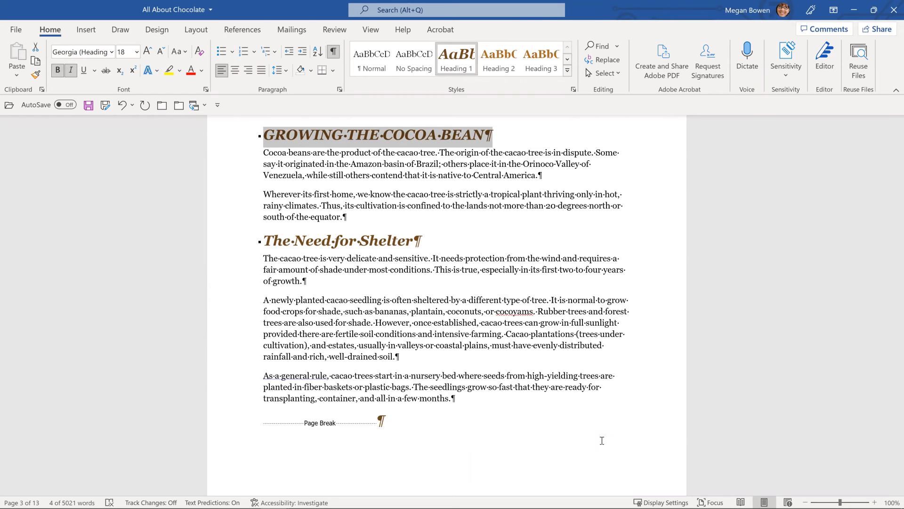
Select the first paragraph under "Chocolate through the Years" at the document's start, and turn bold on and off again
{"action": "key", "text": "ctrl+Home"}
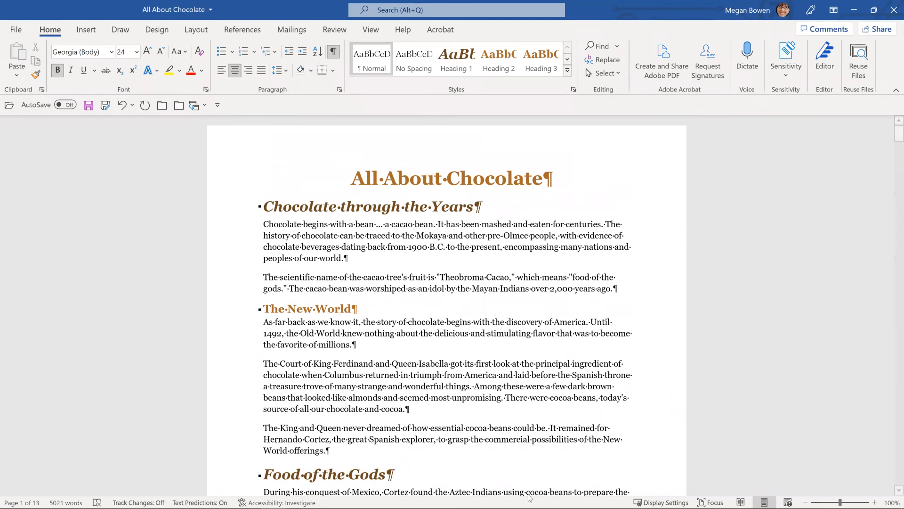
{"action": "key", "text": "Down"}
{"action": "key", "text": "Down"}
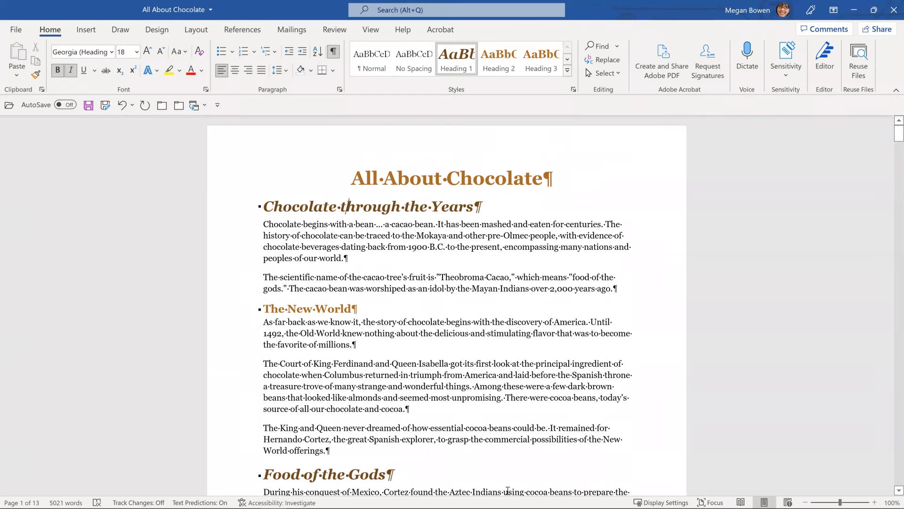
{"action": "key", "text": "shift+Down"}
{"action": "key", "text": "shift+Down"}
{"action": "key", "text": "shift+Down"}
{"action": "key", "text": "shift+Down"}
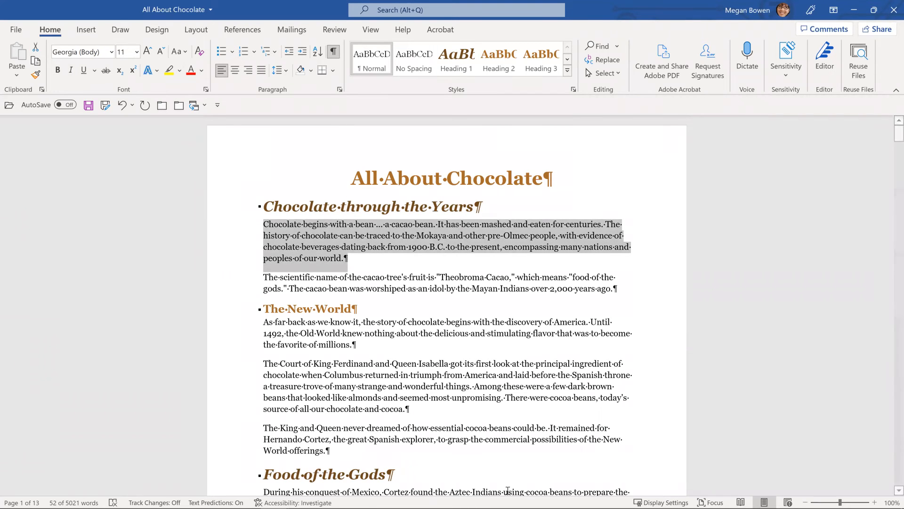
{"action": "key", "text": "ctrl+b"}
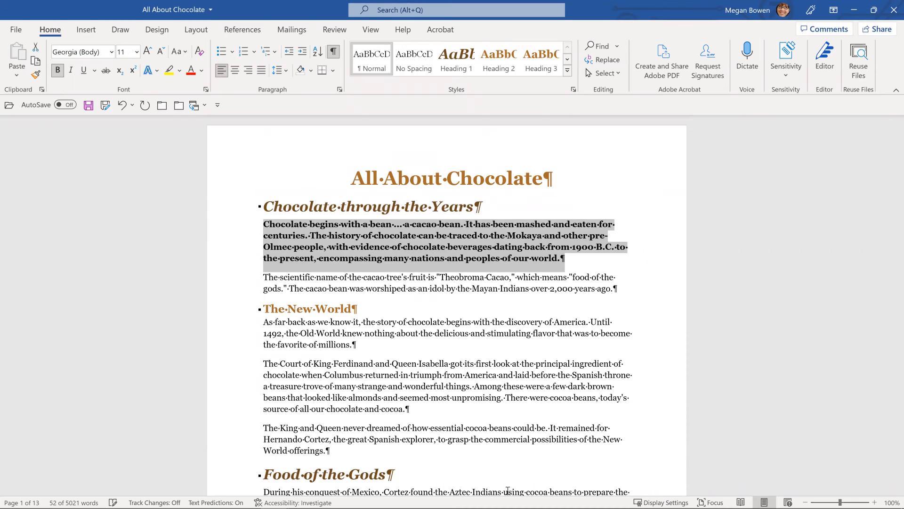
{"action": "key", "text": "ctrl+b"}
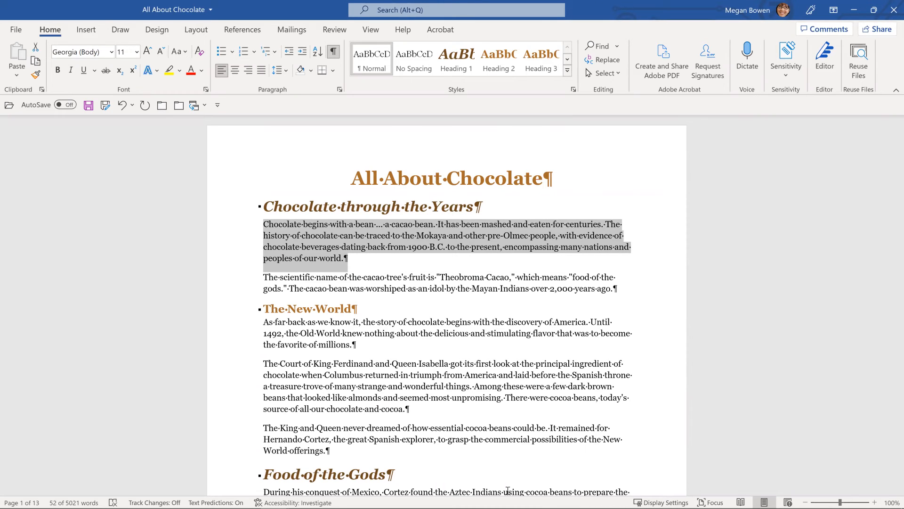
Apply and remove italic, and apply and remove underline, on the selected first paragraph
{"action": "key", "text": "ctrl+i"}
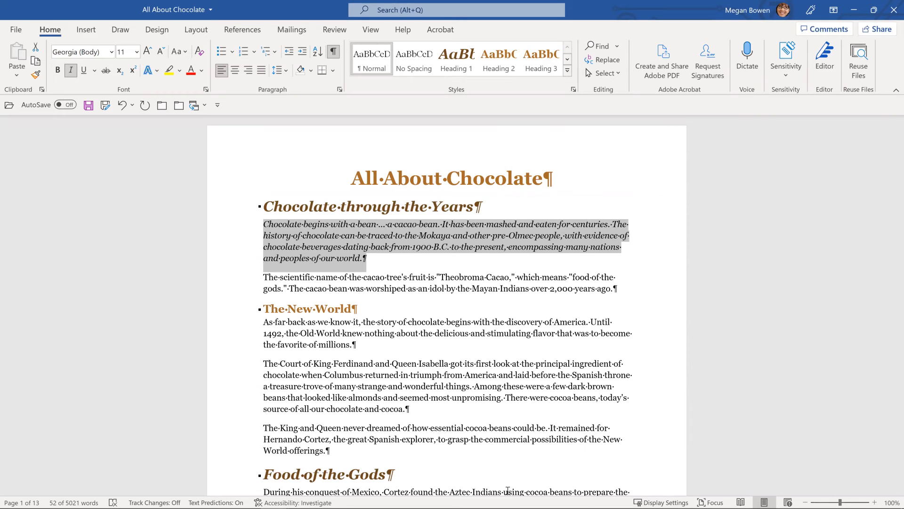
{"action": "key", "text": "ctrl+i"}
{"action": "key", "text": "ctrl+u"}
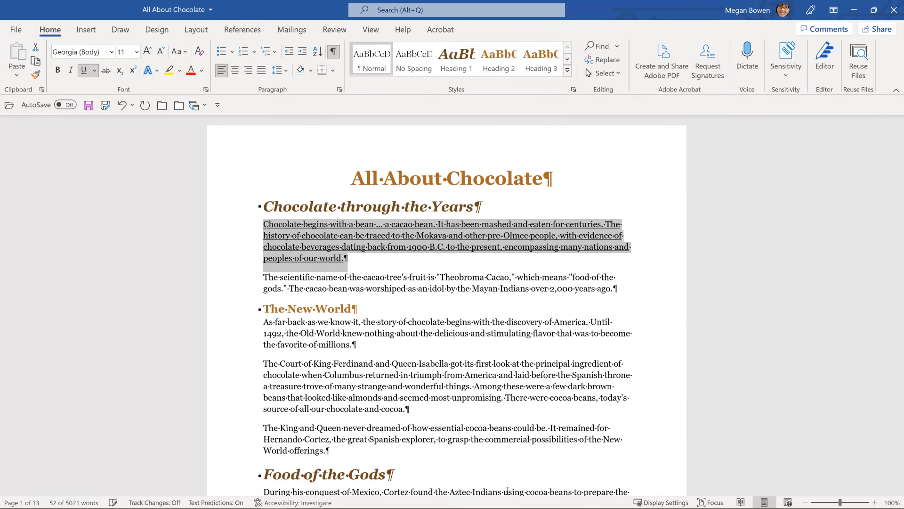
{"action": "key", "text": "ctrl+u"}
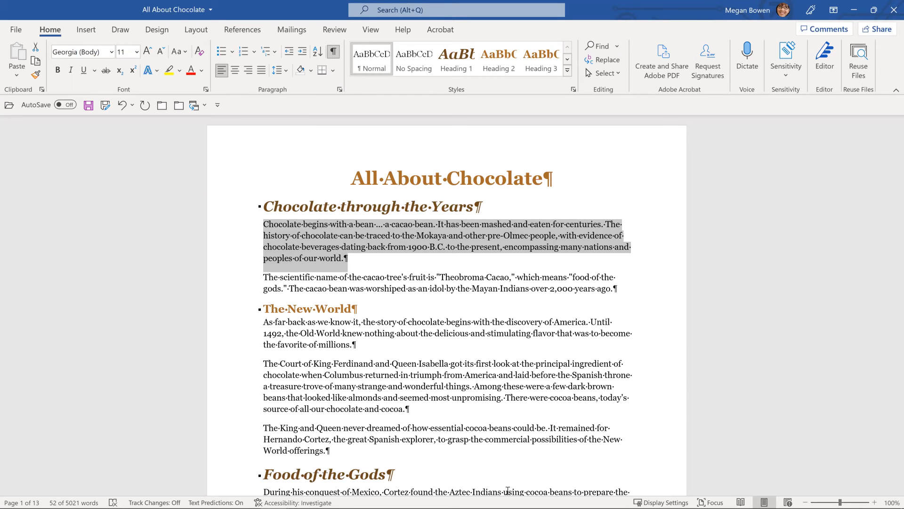
Center the selected paragraph, left-align it, justify it, and return it to left alignment
{"action": "key", "text": "ctrl+e"}
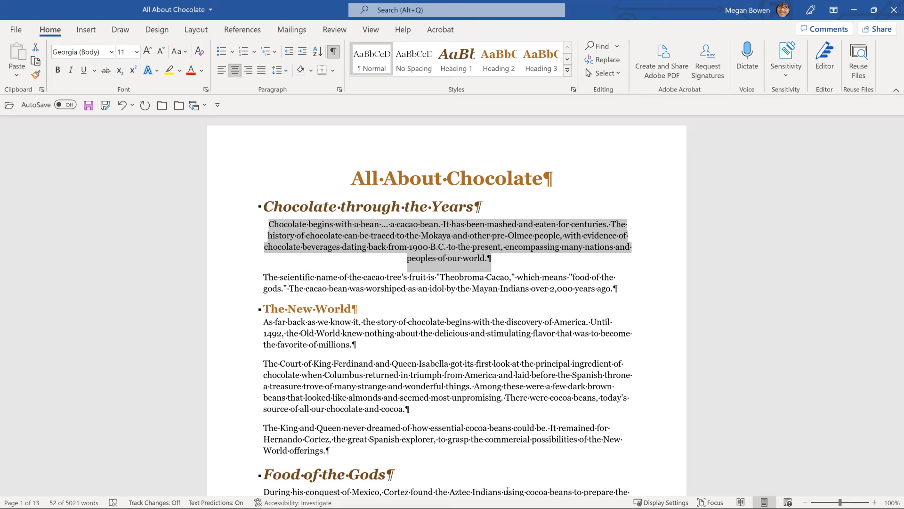
{"action": "key", "text": "ctrl+l"}
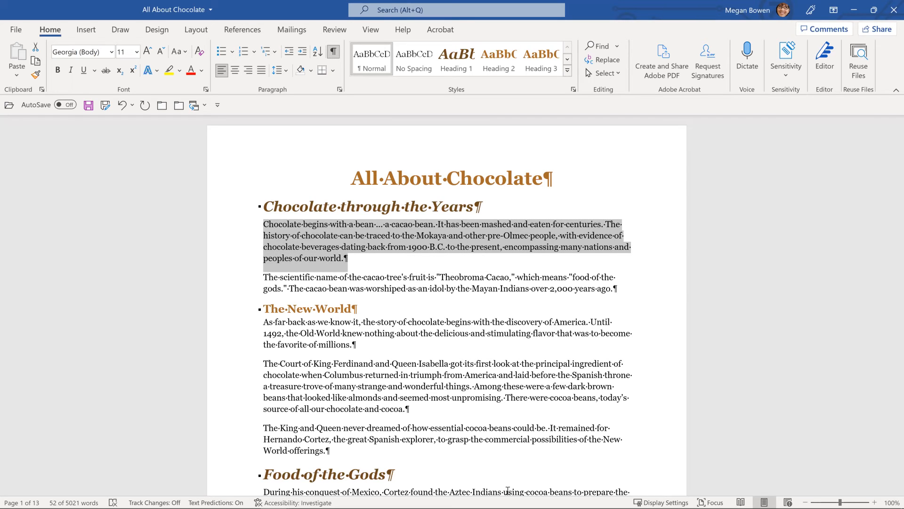
{"action": "key", "text": "ctrl+j"}
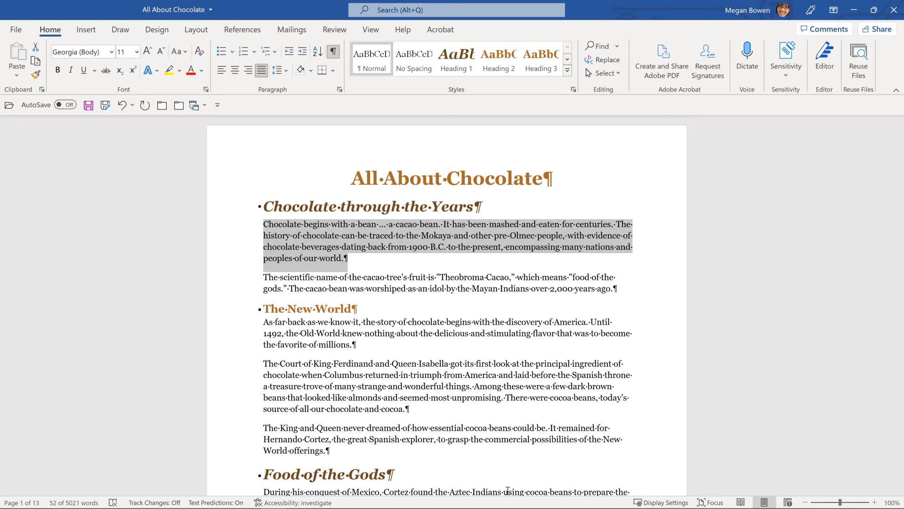
{"action": "key", "text": "ctrl+l"}
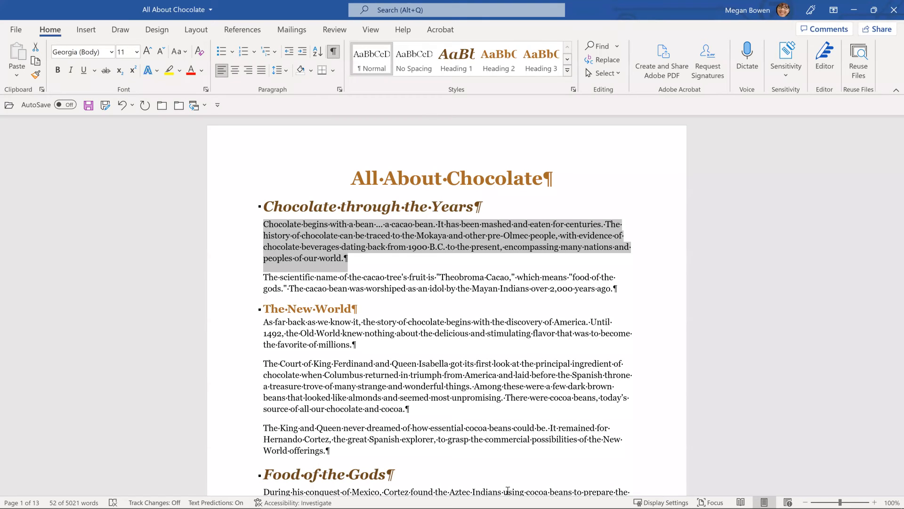
Extend the selection into the paragraph about King Ferdinand, try single spacing, double spacing and bold, and restore the original formatting
{"action": "key", "text": "shift+Down"}
{"action": "key", "text": "shift+Down"}
{"action": "key", "text": "shift+Down"}
{"action": "key", "text": "shift+Down"}
{"action": "key", "text": "shift+Down"}
{"action": "key", "text": "shift+Down"}
{"action": "key", "text": "shift+Down"}
{"action": "key", "text": "shift+Down"}
{"action": "key", "text": "shift+Down"}
{"action": "key", "text": "shift+Down"}
{"action": "key", "text": "shift+Down"}
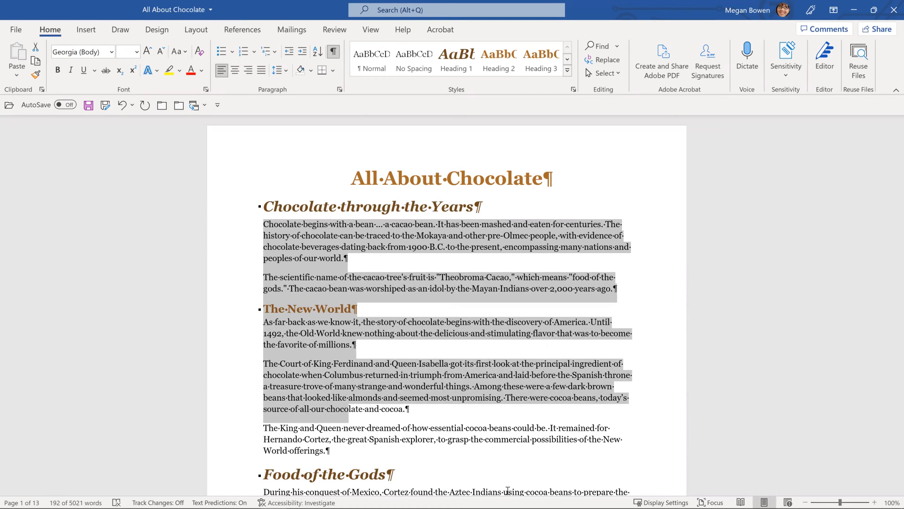
{"action": "key", "text": "ctrl+1"}
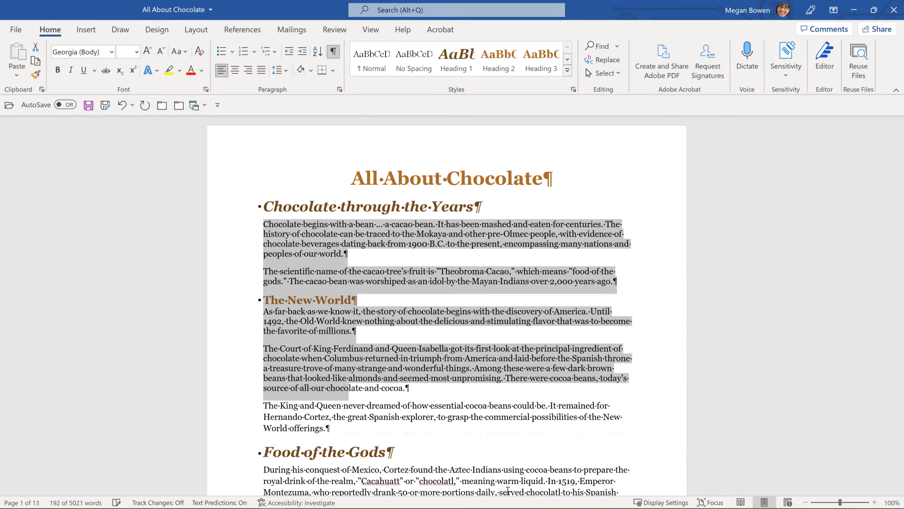
{"action": "key", "text": "ctrl+2"}
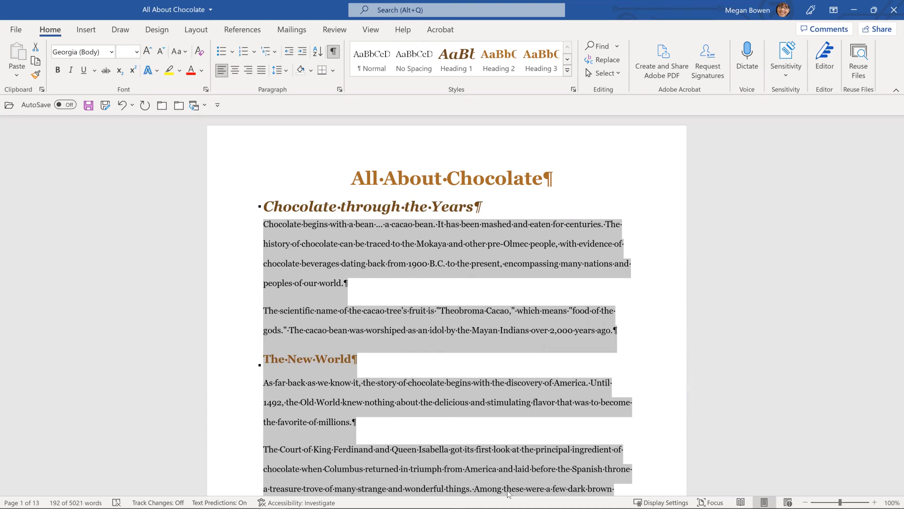
{"action": "key", "text": "ctrl+1"}
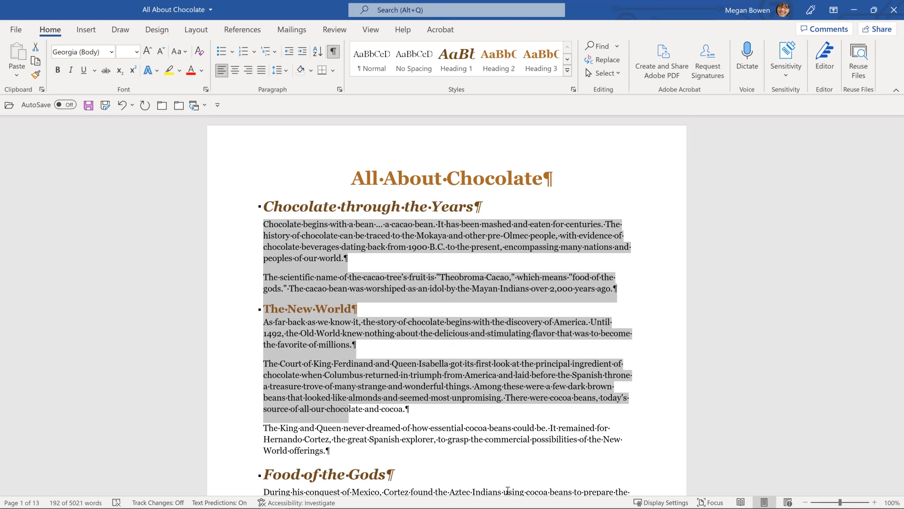
{"action": "key", "text": "ctrl+b"}
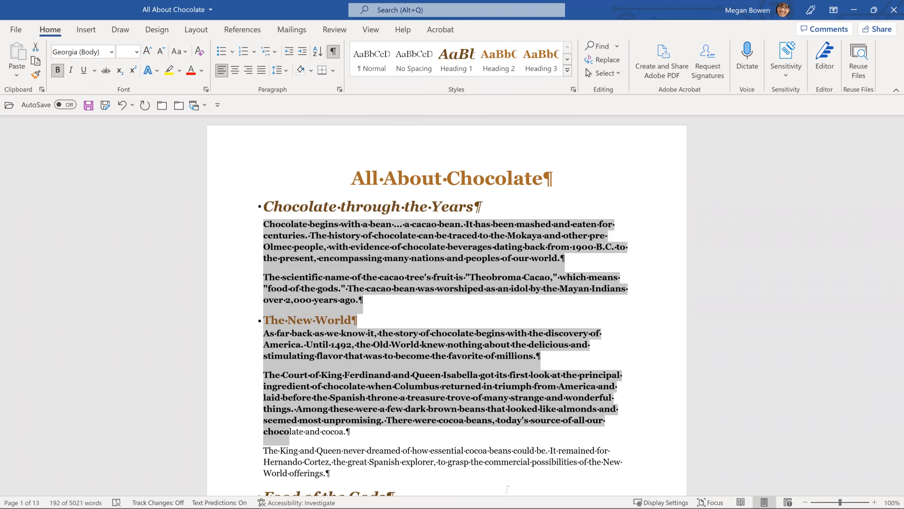
{"action": "key", "text": "ctrl+b"}
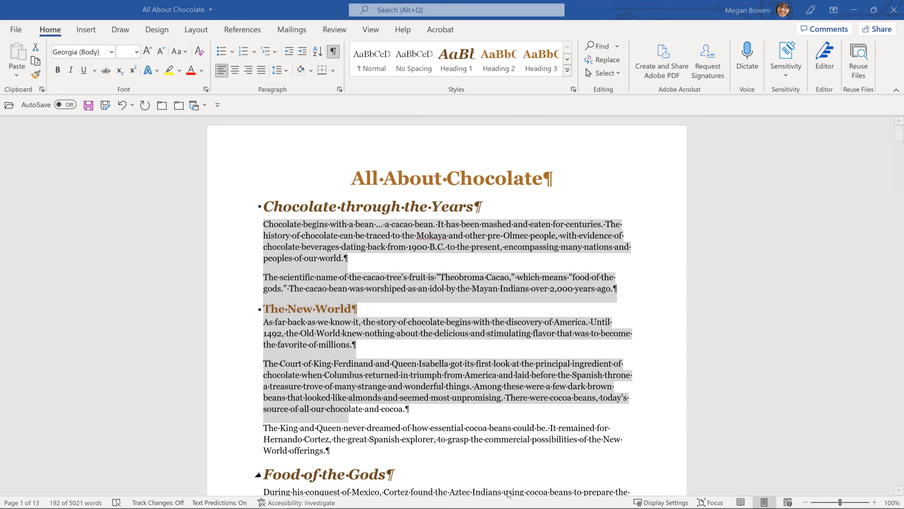
Switch to PowerPoint with the "PowerPoint presentation shortcut keys" presentation
{"action": "key", "text": "alt+Tab"}
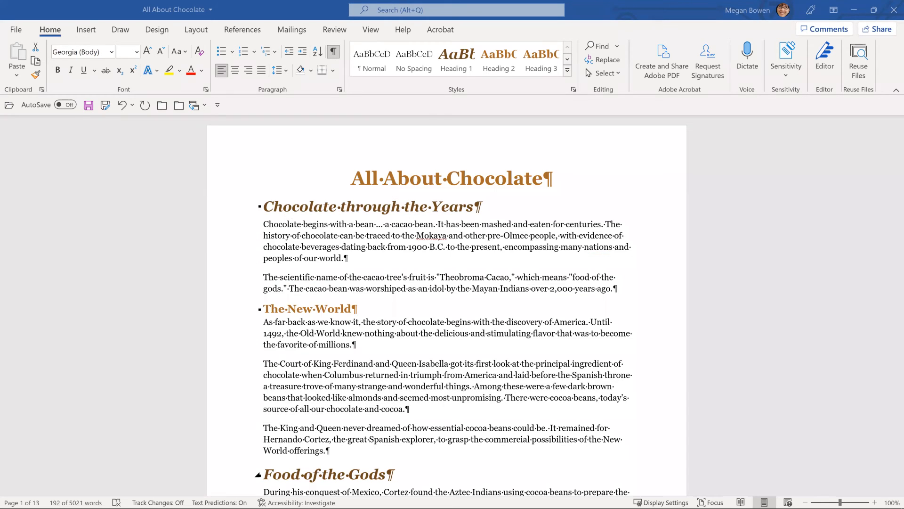
{"action": "left_click", "coordinate": [791, 320]}
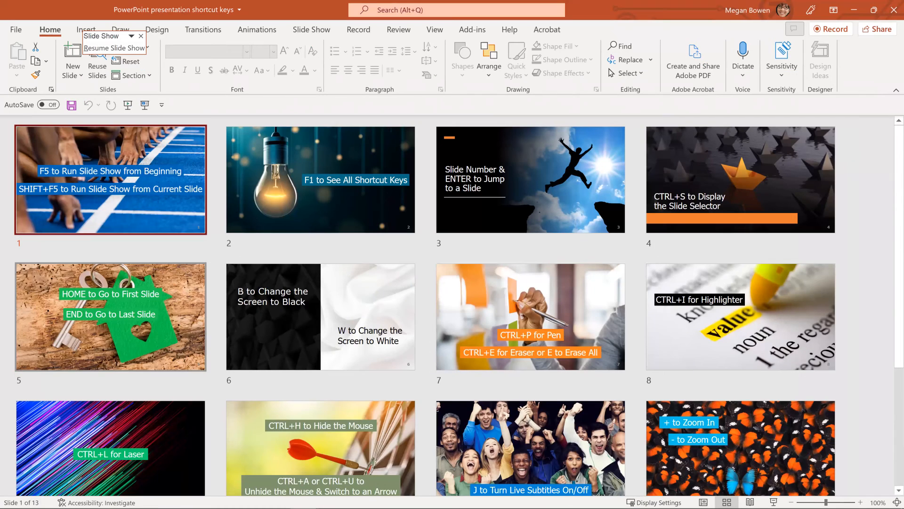